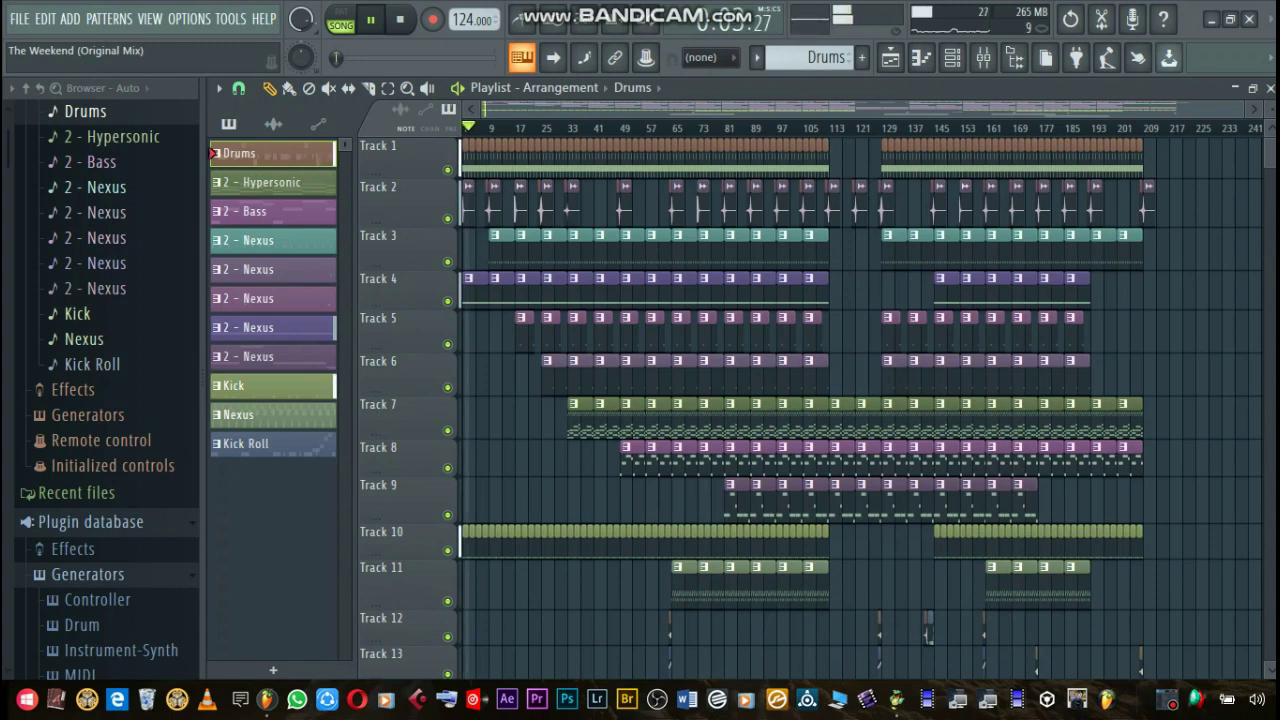
# Pause the song arrangement, show the channel rack and switch playback to pattern mode for the Drums pattern.
pyautogui.press('XF86AudioRaiseVolume')
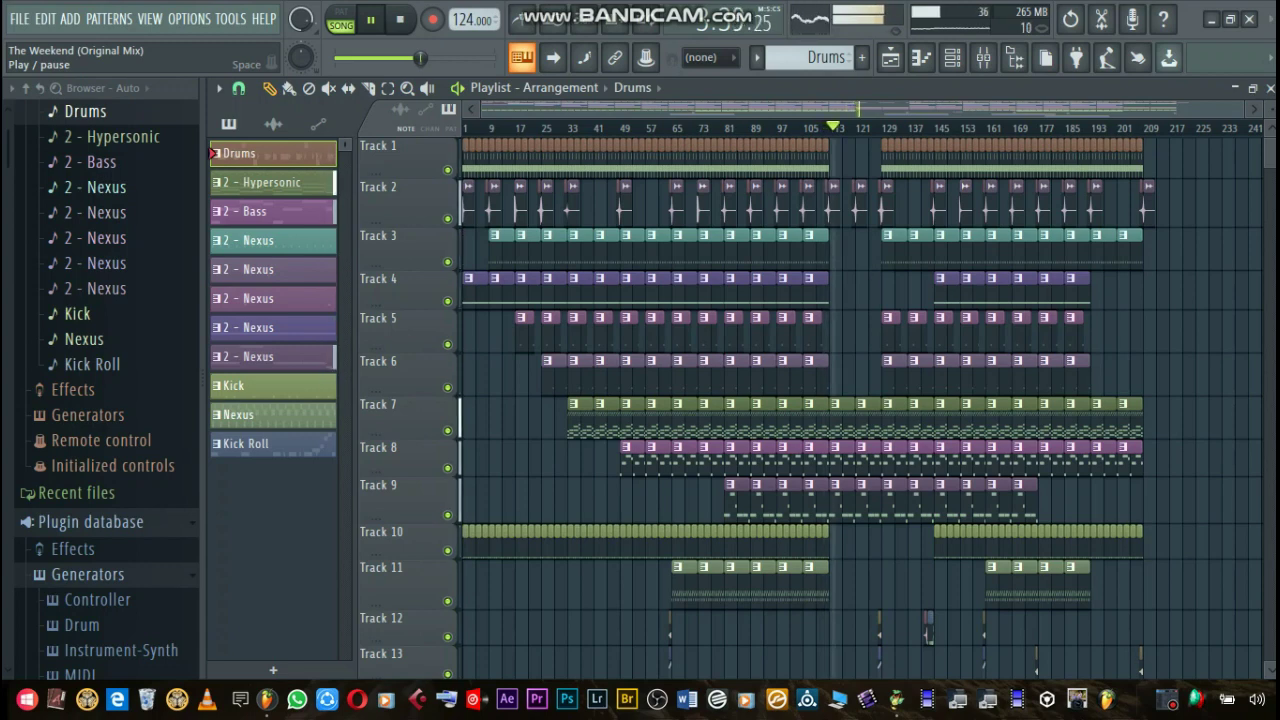
pyautogui.click(370, 20)
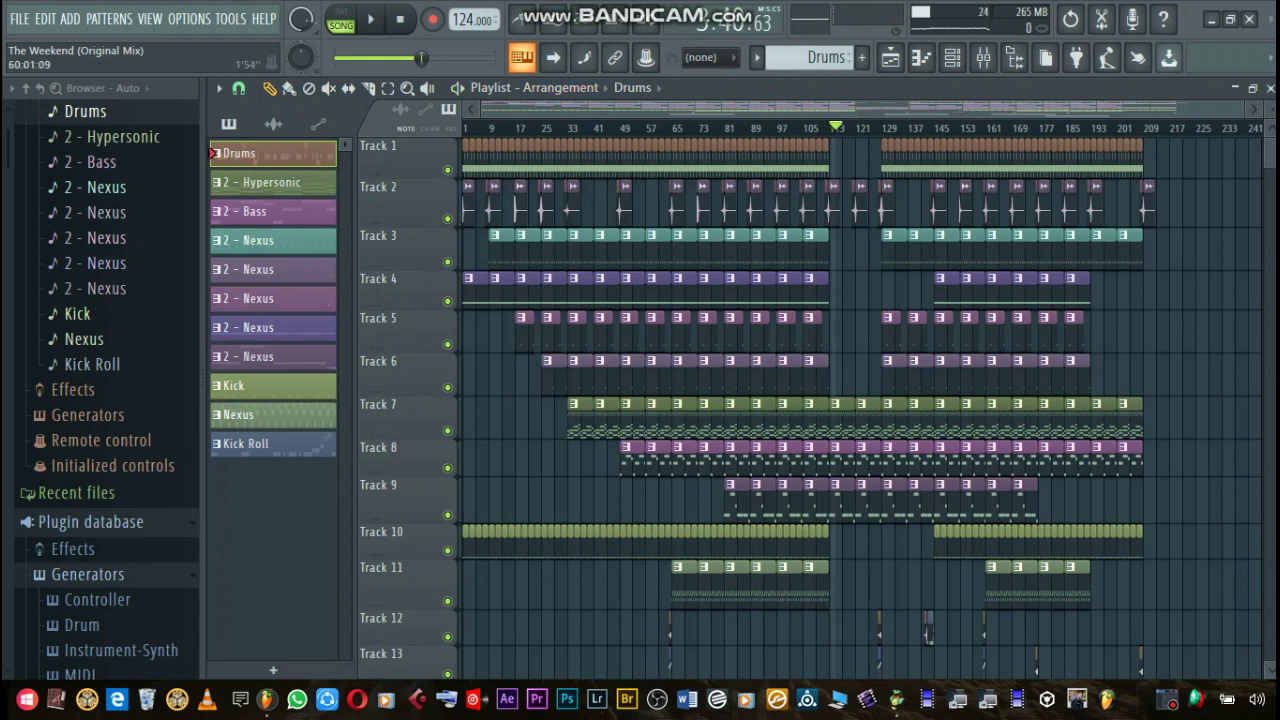
pyautogui.click(952, 57)
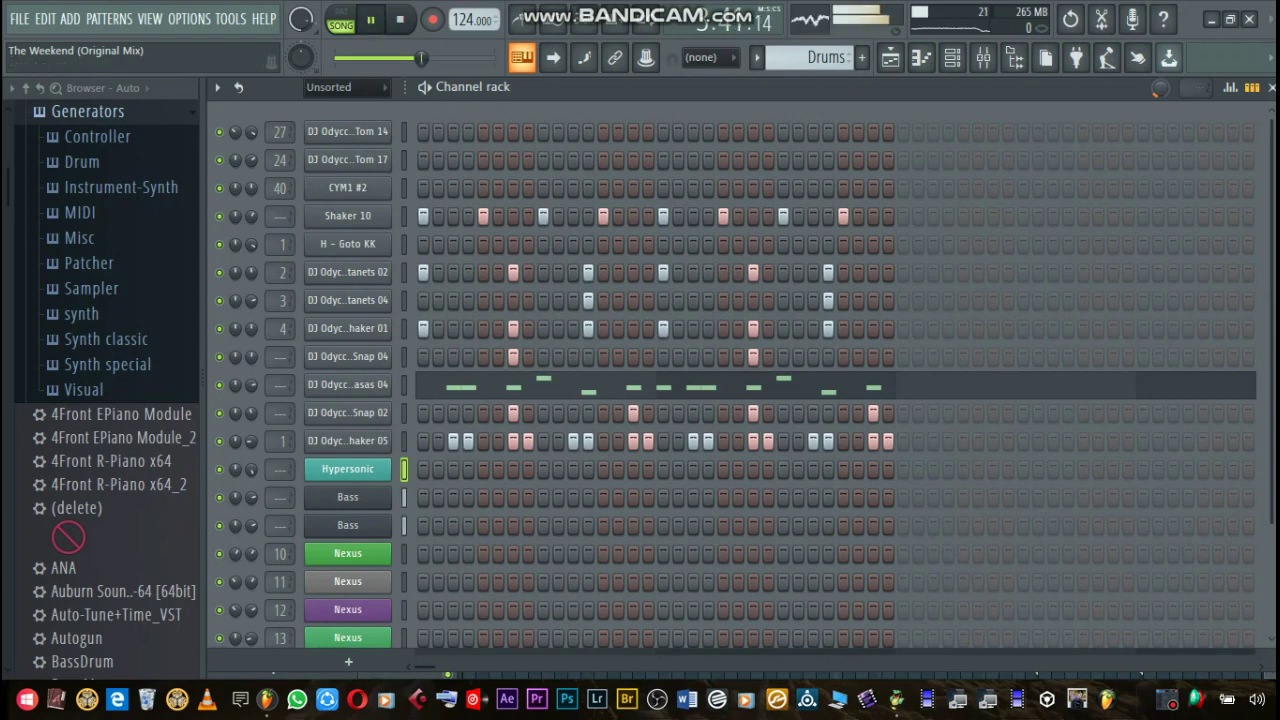
pyautogui.click(341, 12)
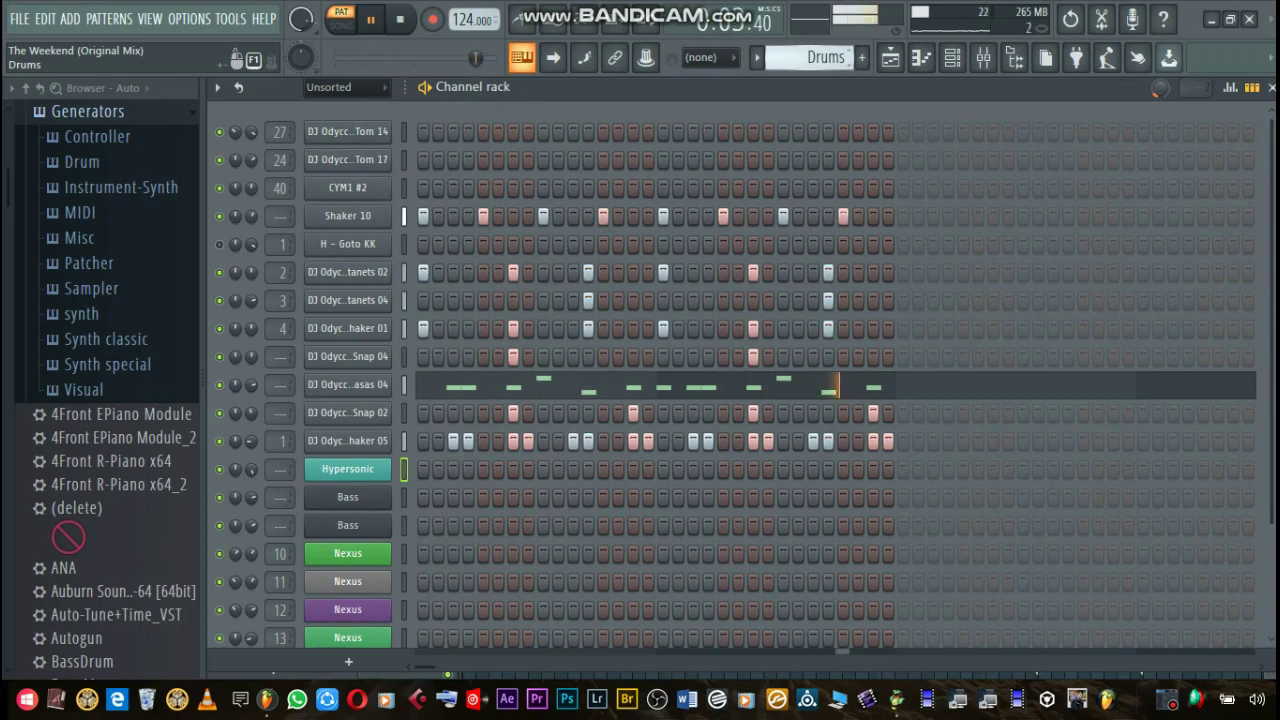
# Select the 2 - Hypersonic pattern, play it from the start and examine the patches loaded in the Hypersonic plugin.
pyautogui.press('KP_Add')
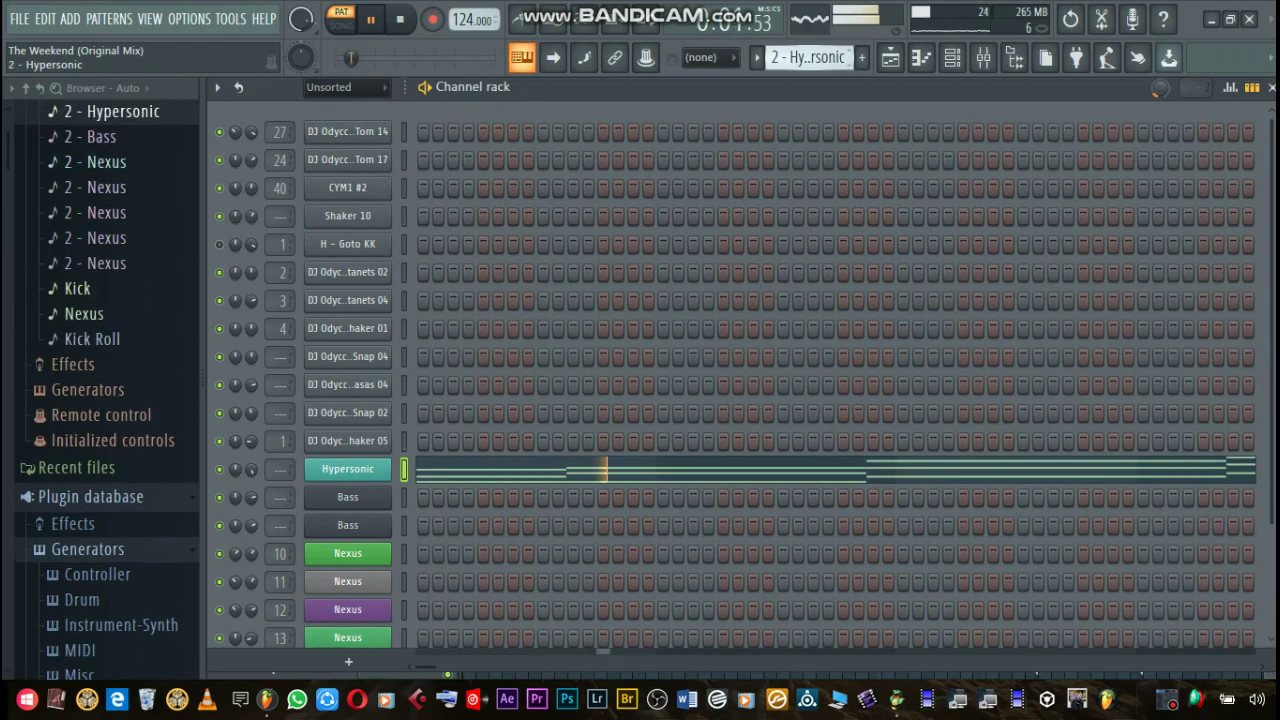
pyautogui.click(336, 58)
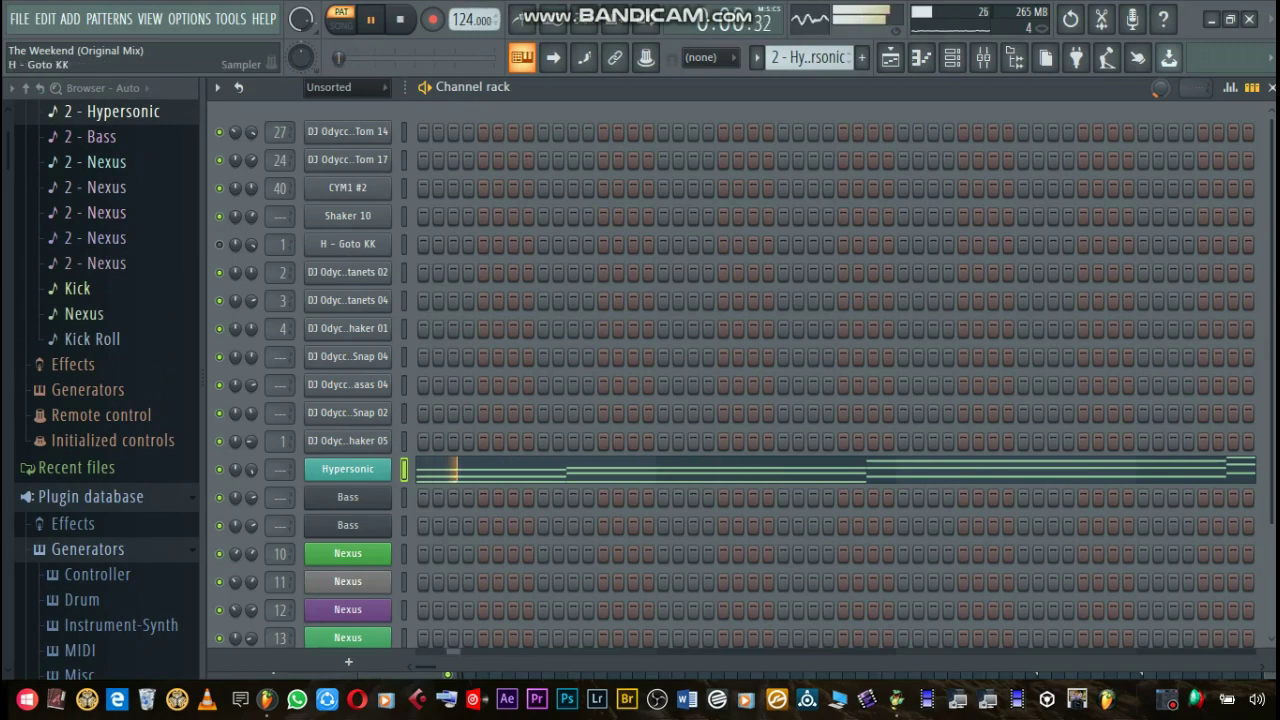
pyautogui.scroll(-4, 830, 380)
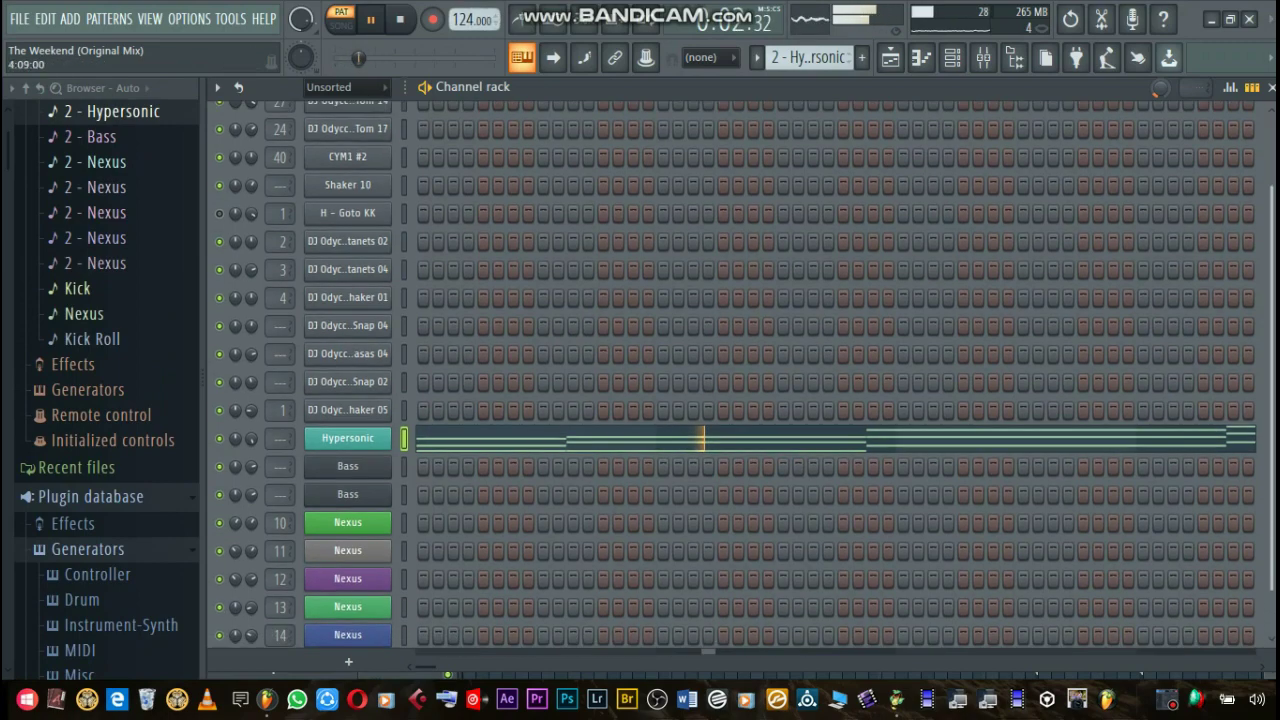
pyautogui.scroll(1, 830, 380)
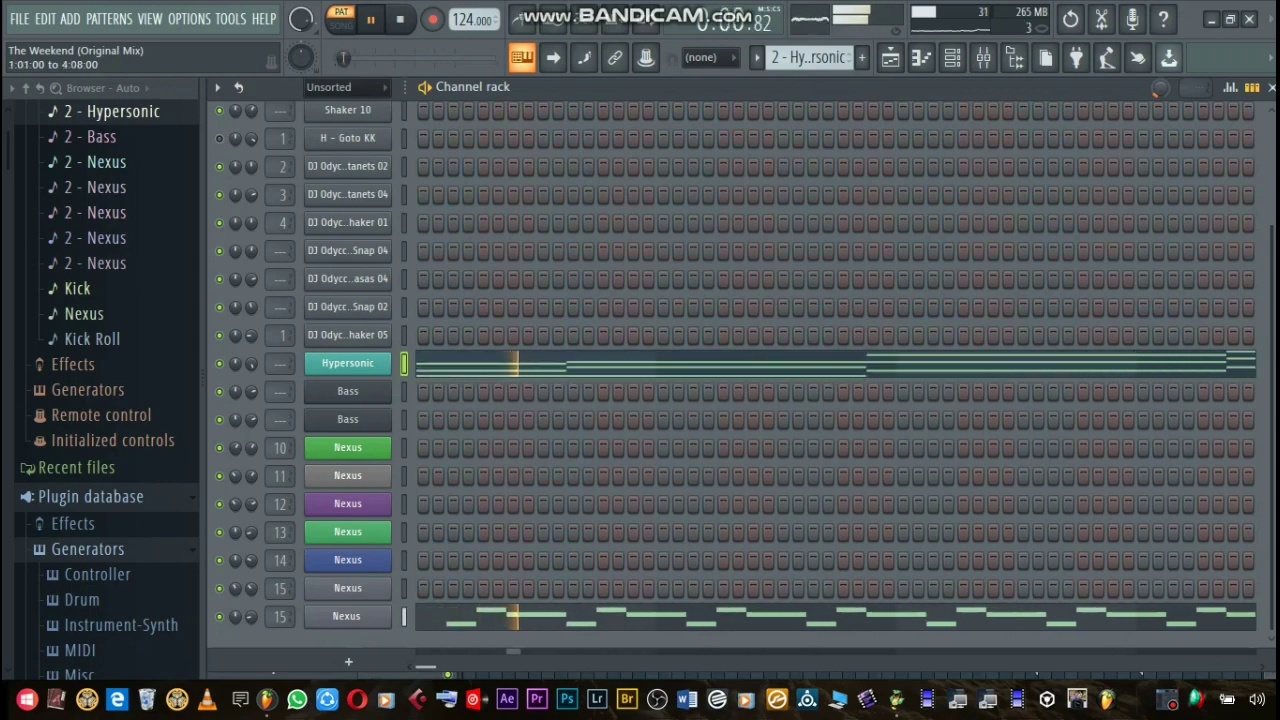
pyautogui.click(347, 363)
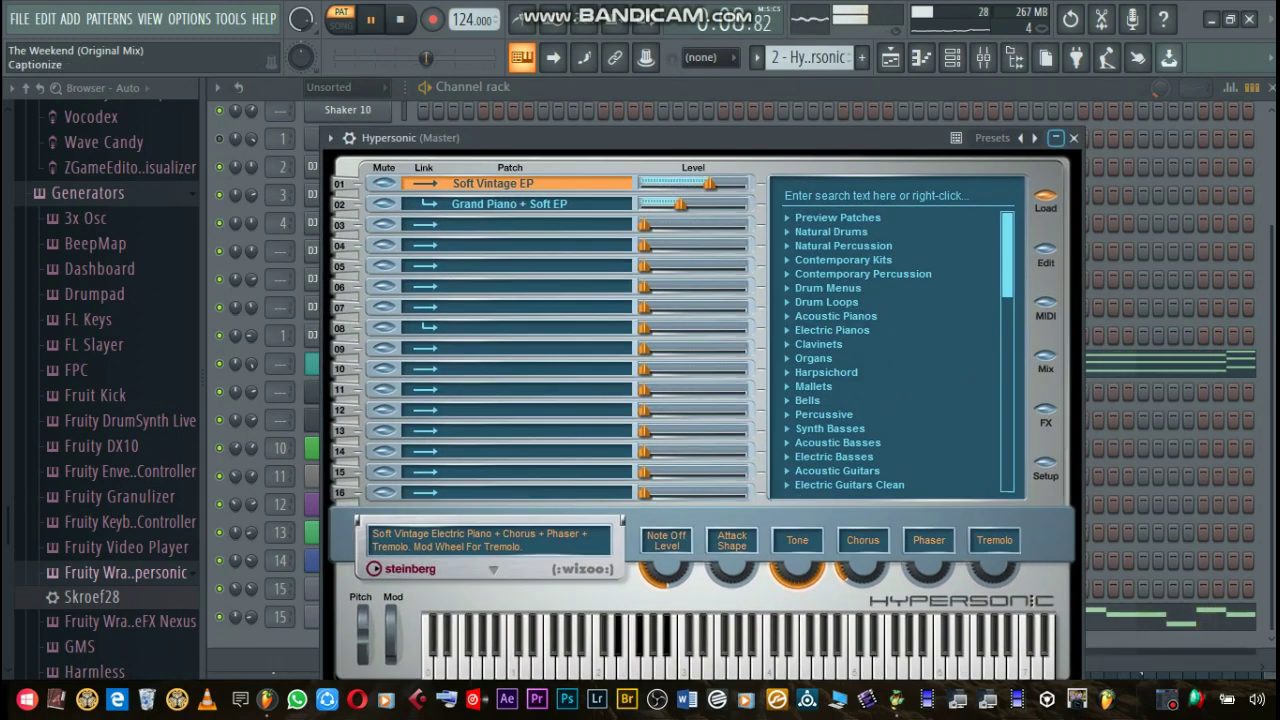
pyautogui.click(1055, 137)
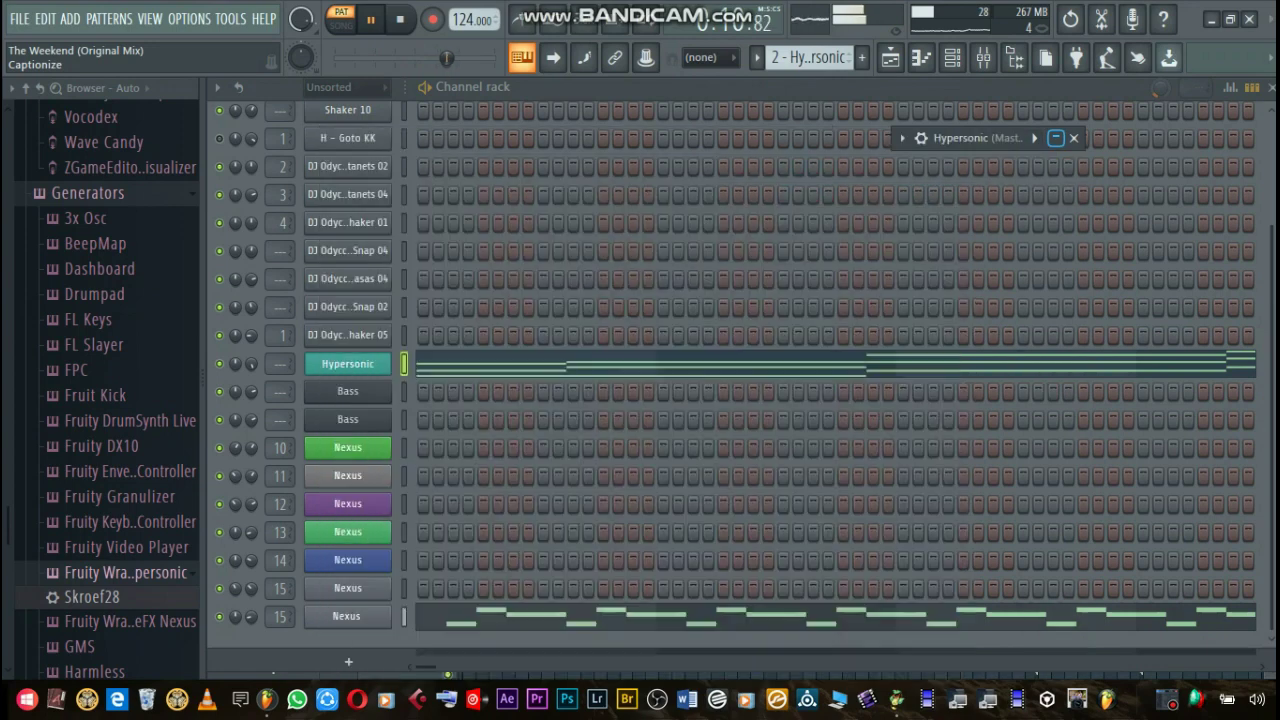
# Examine the last Nexus channel's piano roll notes, plugin preset and mixer effects, and return to the channel rack.
pyautogui.rightClick(385, 616)
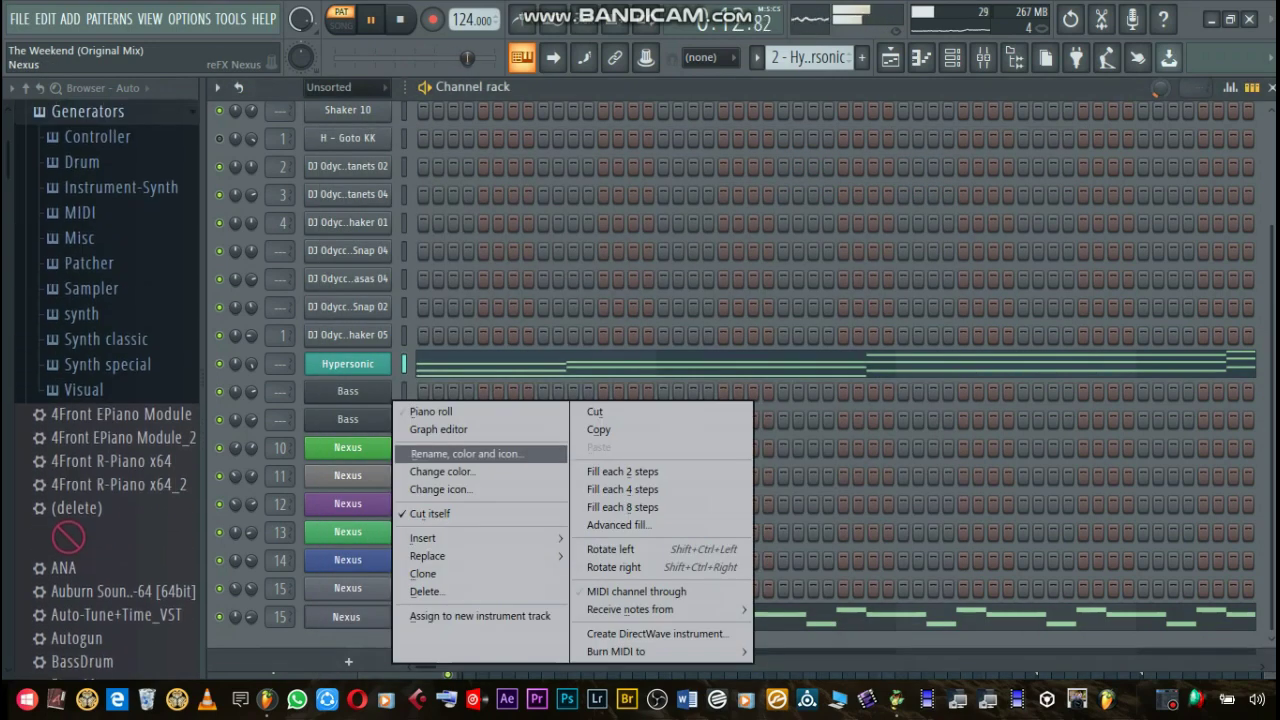
pyautogui.click(428, 408)
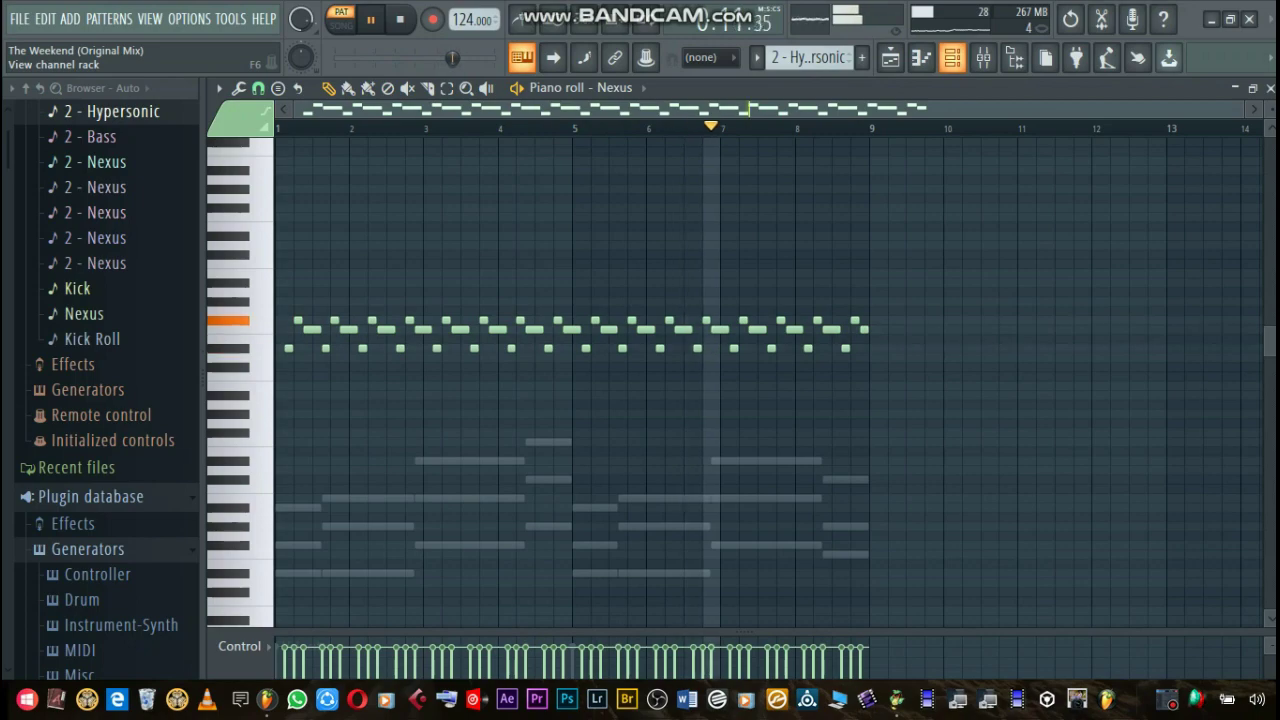
pyautogui.click(952, 57)
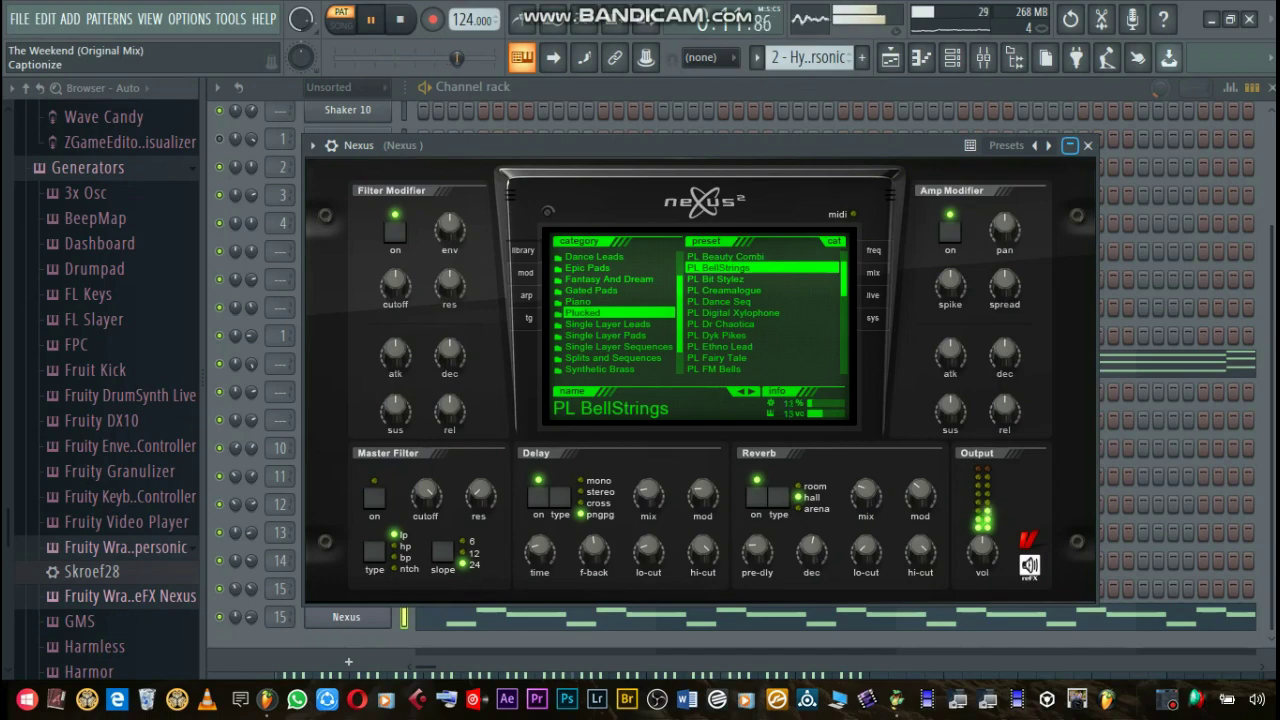
pyautogui.click(984, 57)
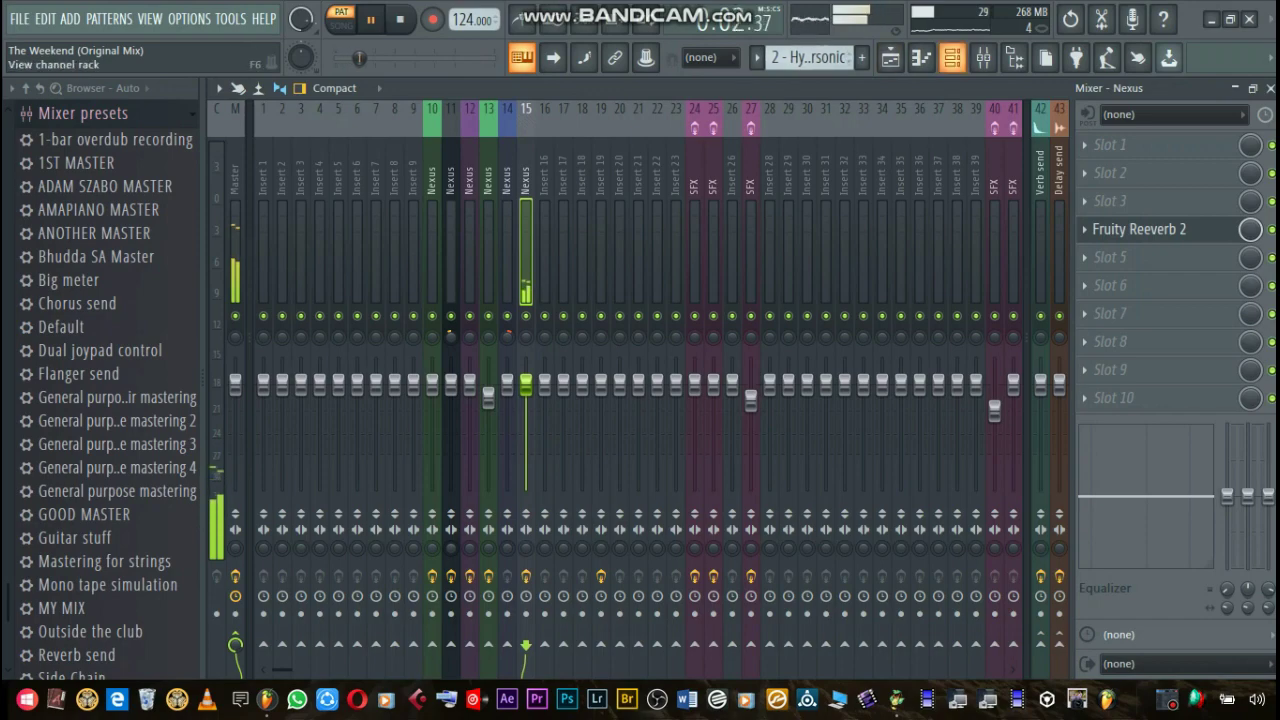
pyautogui.click(952, 57)
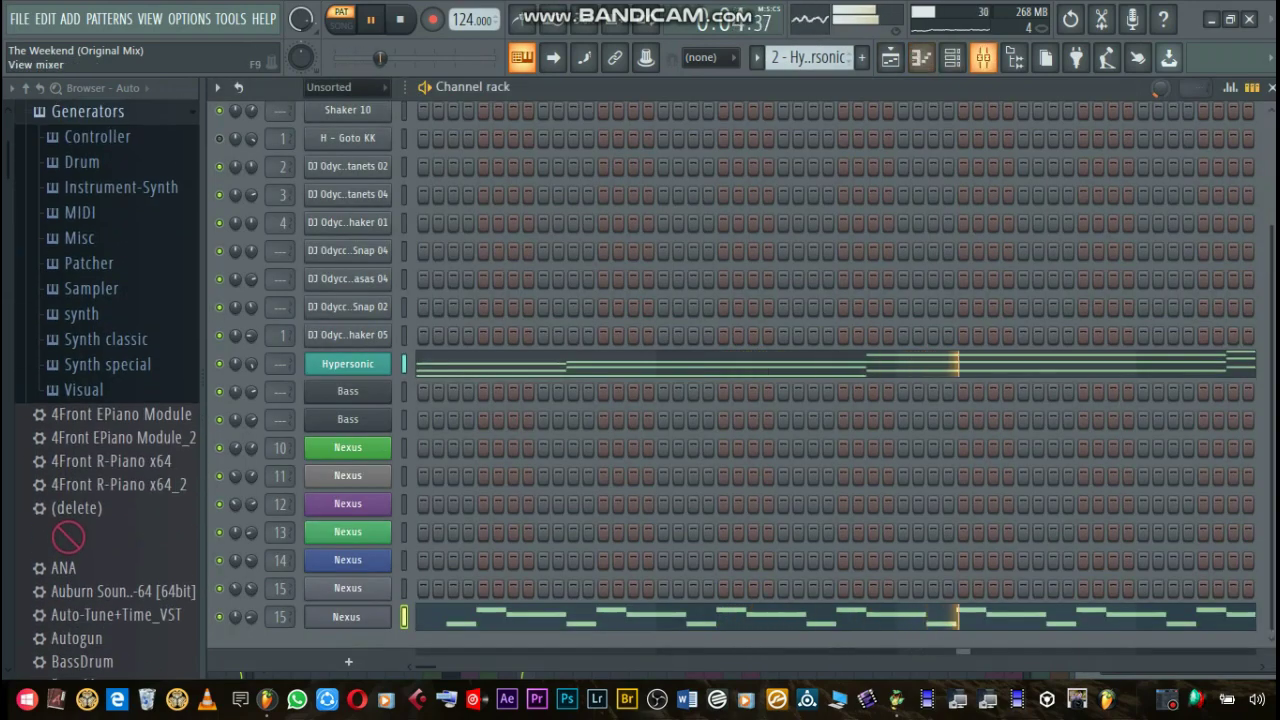
# Select the 2 - Bass pattern and examine the first Bass channel's Purity preset and piano roll notes.
pyautogui.scroll(-1, 815, 57)
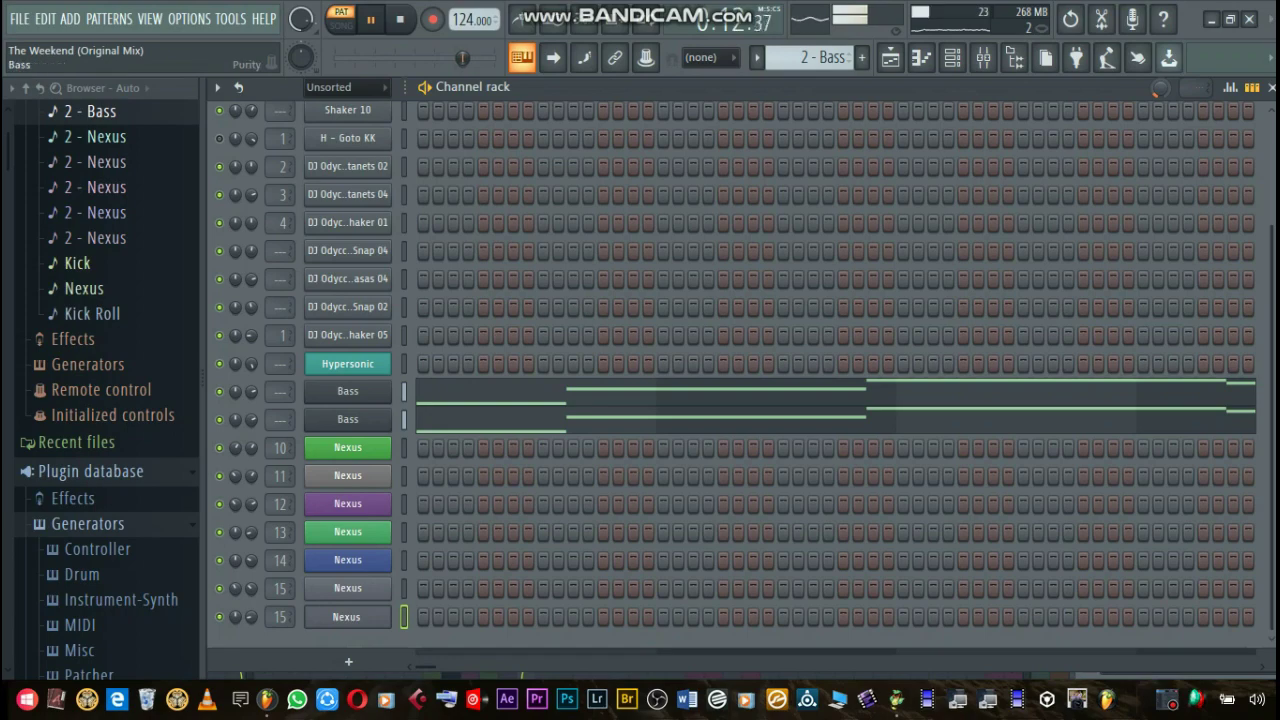
pyautogui.click(347, 391)
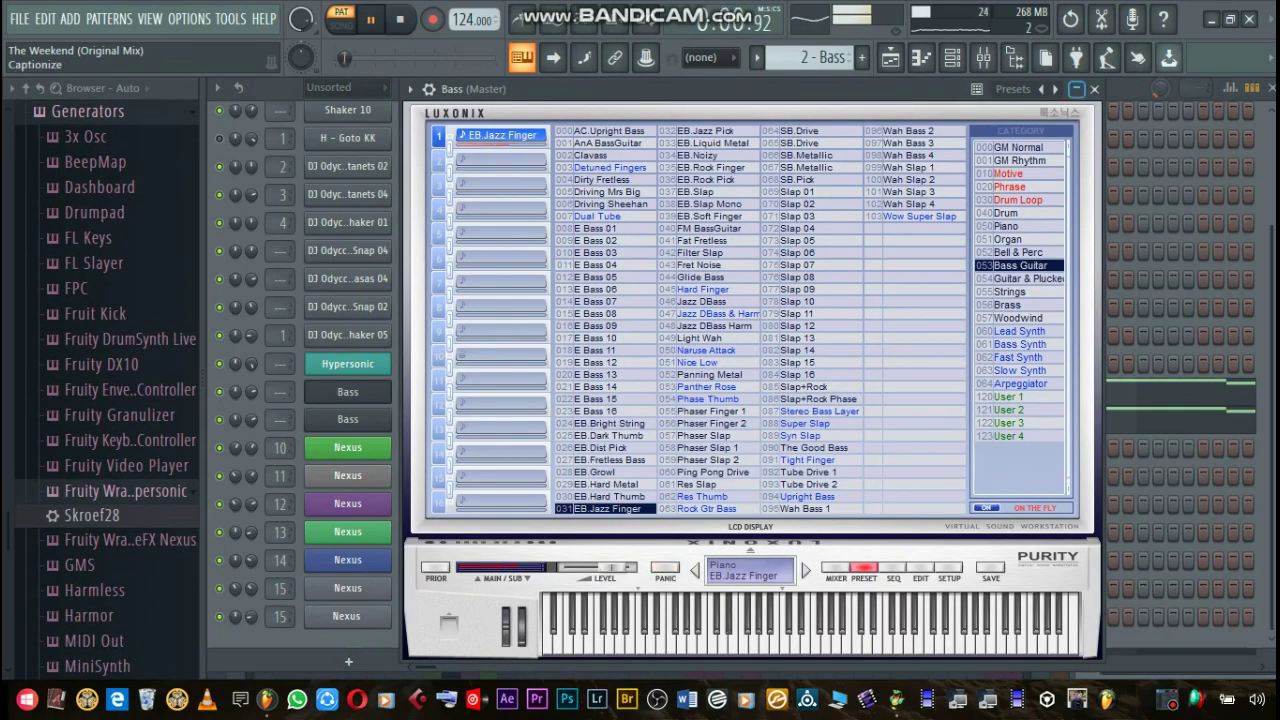
pyautogui.click(1076, 89)
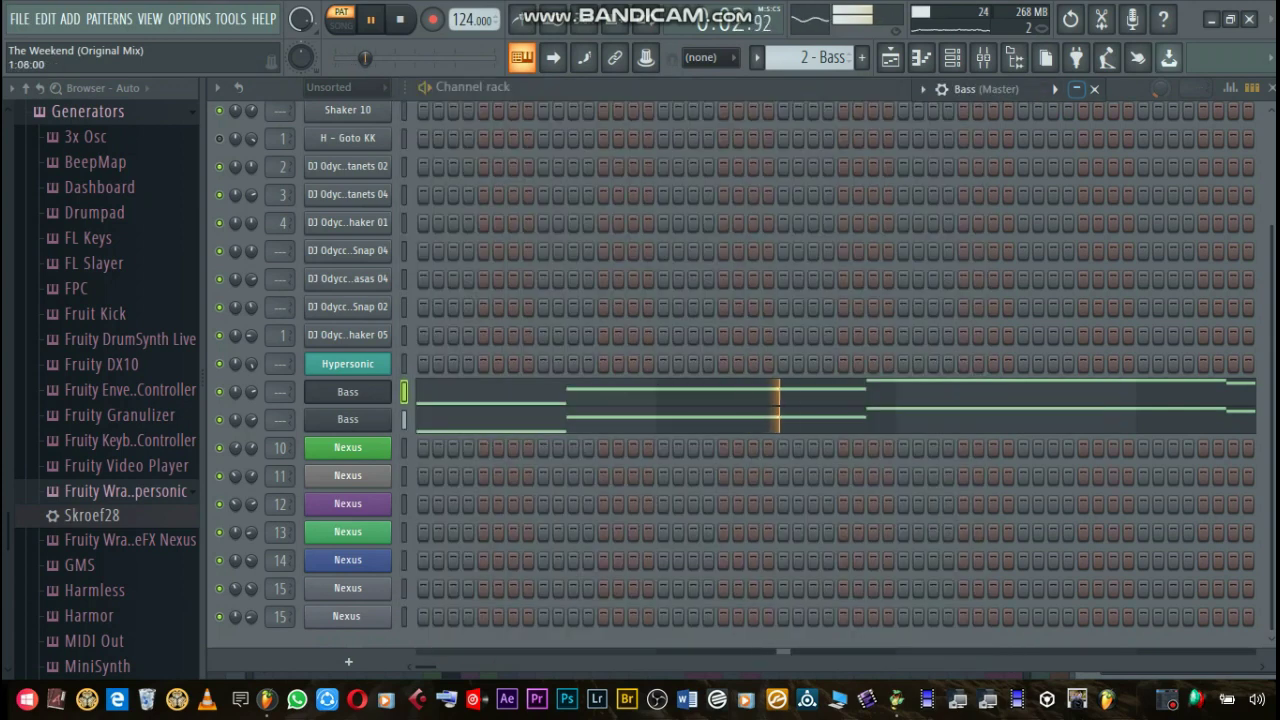
pyautogui.rightClick(390, 386)
pyautogui.click(431, 392)
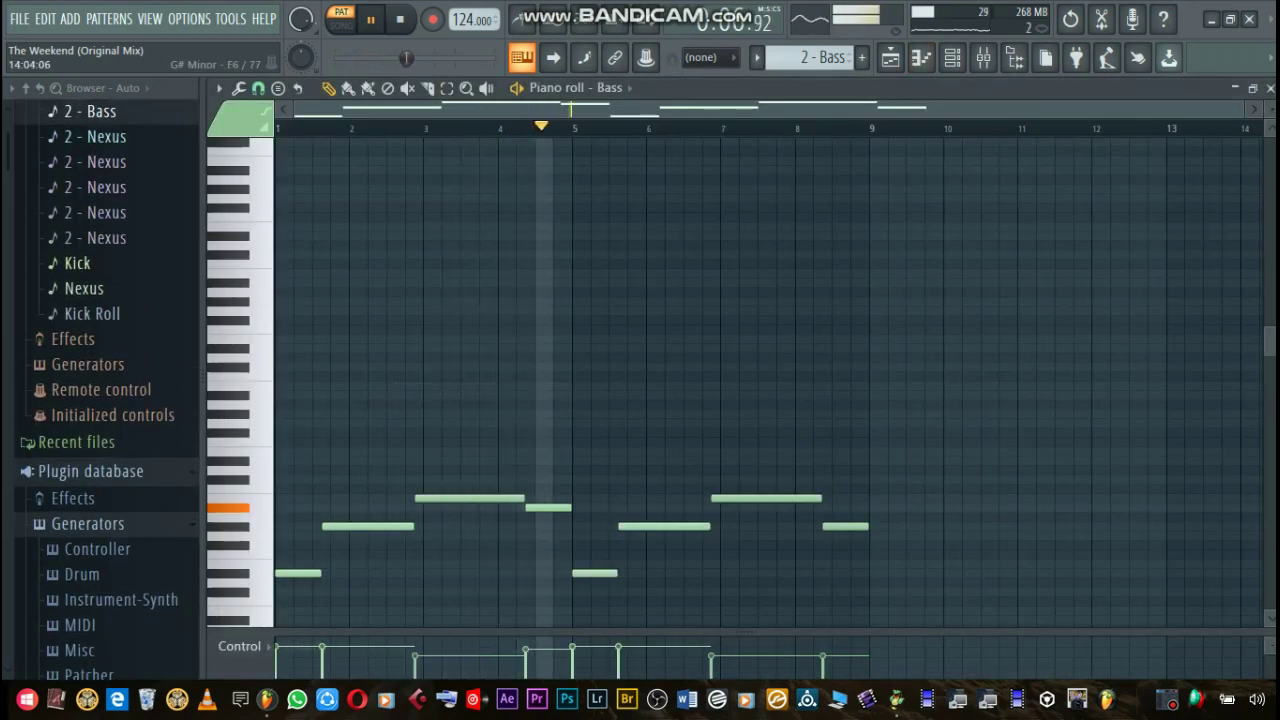
pyautogui.scroll(-2, 740, 380)
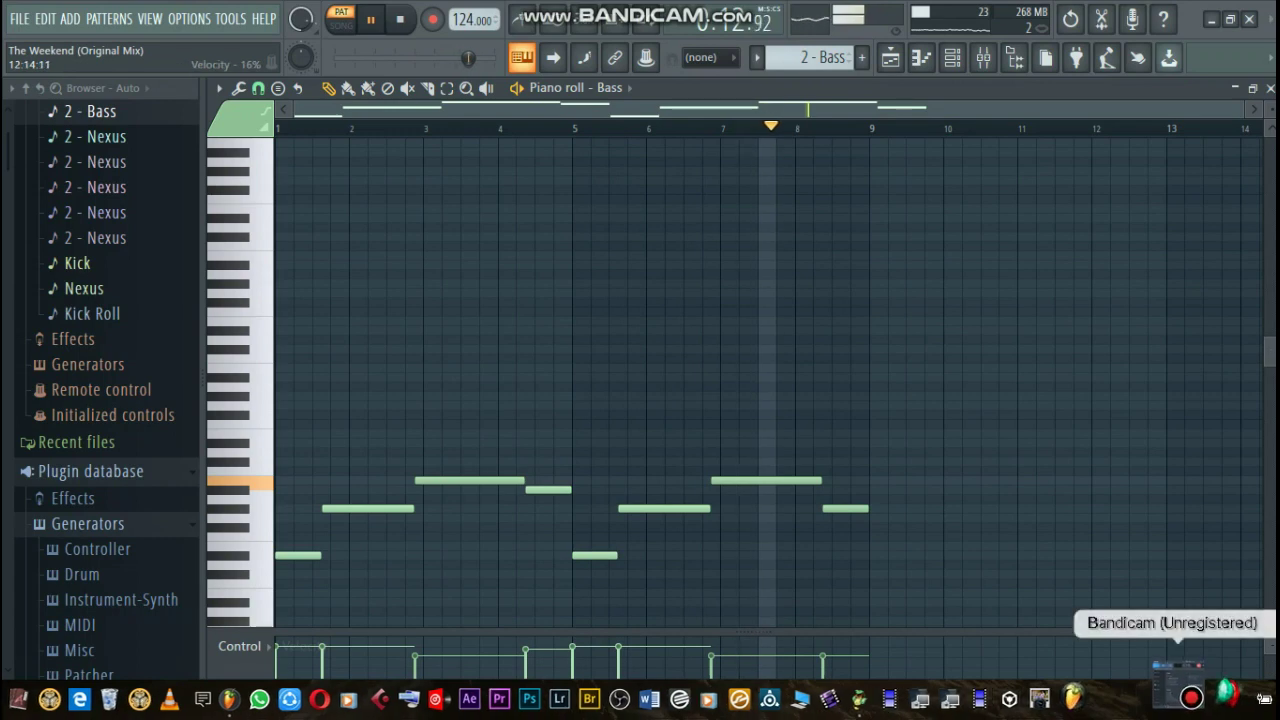
pyautogui.click(1166, 699)
pyautogui.press('Escape')
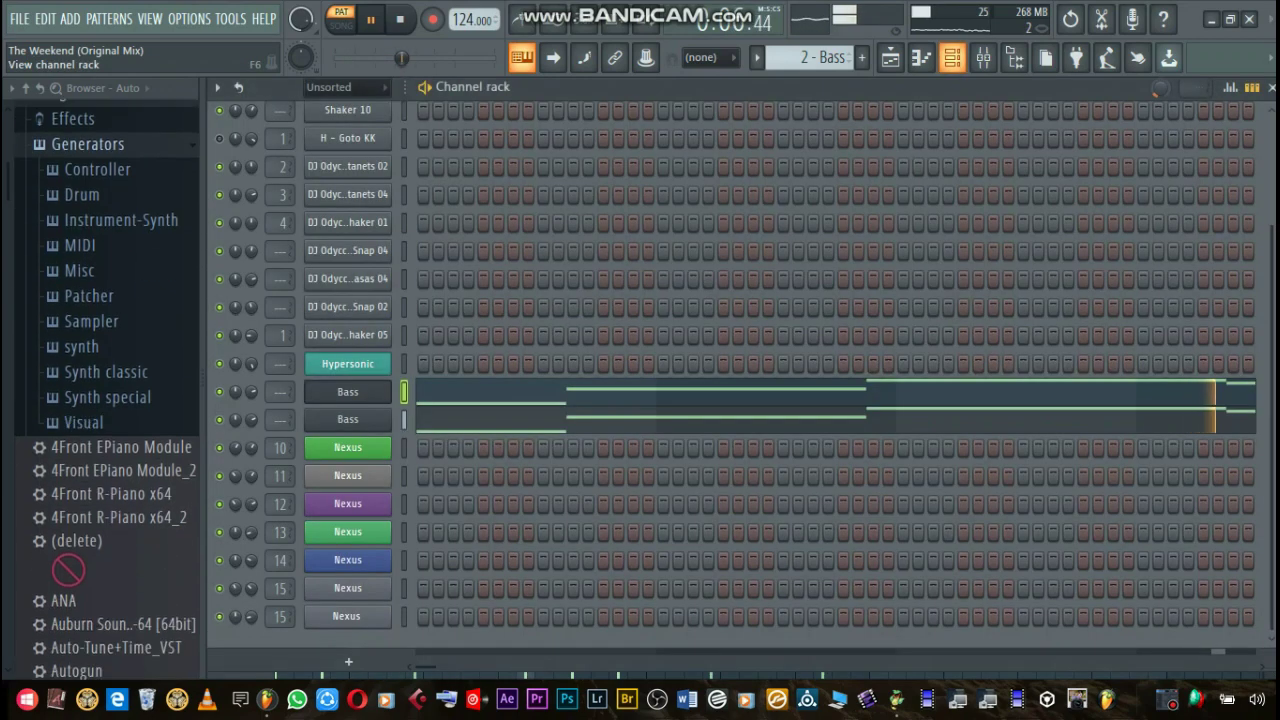
pyautogui.click(952, 57)
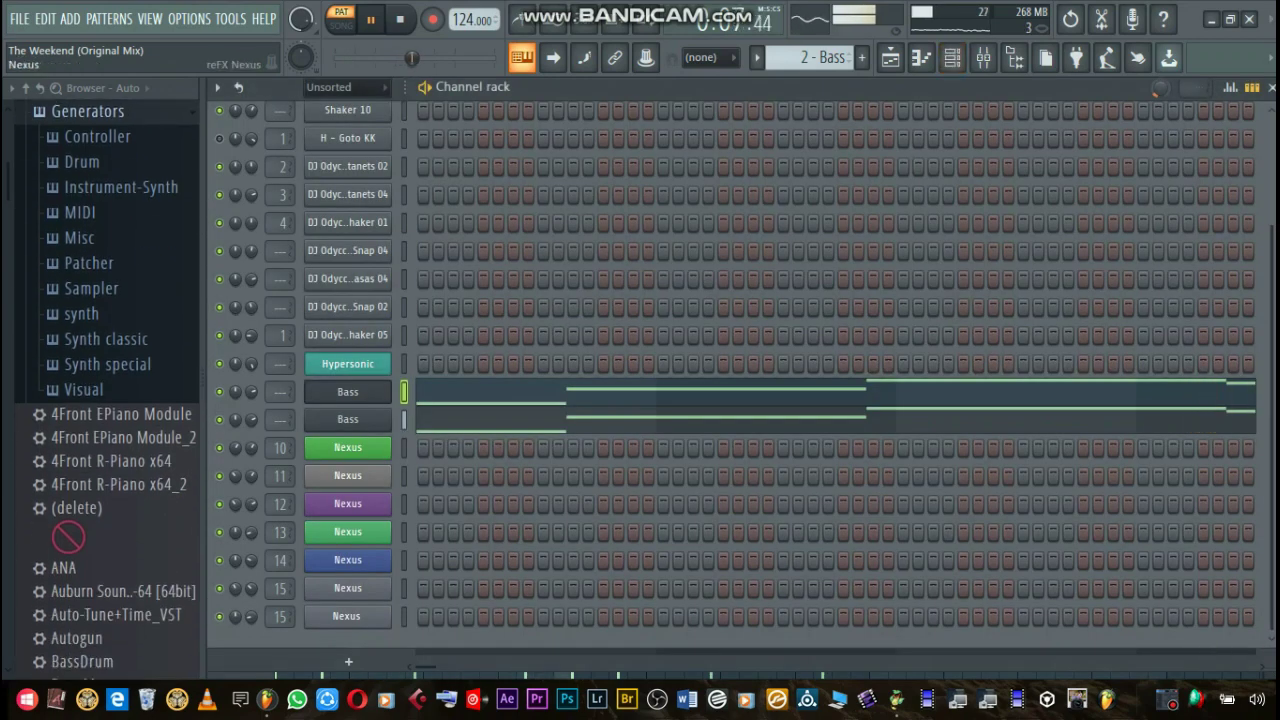
# Examine the second Bass channel's Fruity DX10 settings and its piano roll notes, and return to the channel rack.
pyautogui.click(347, 391)
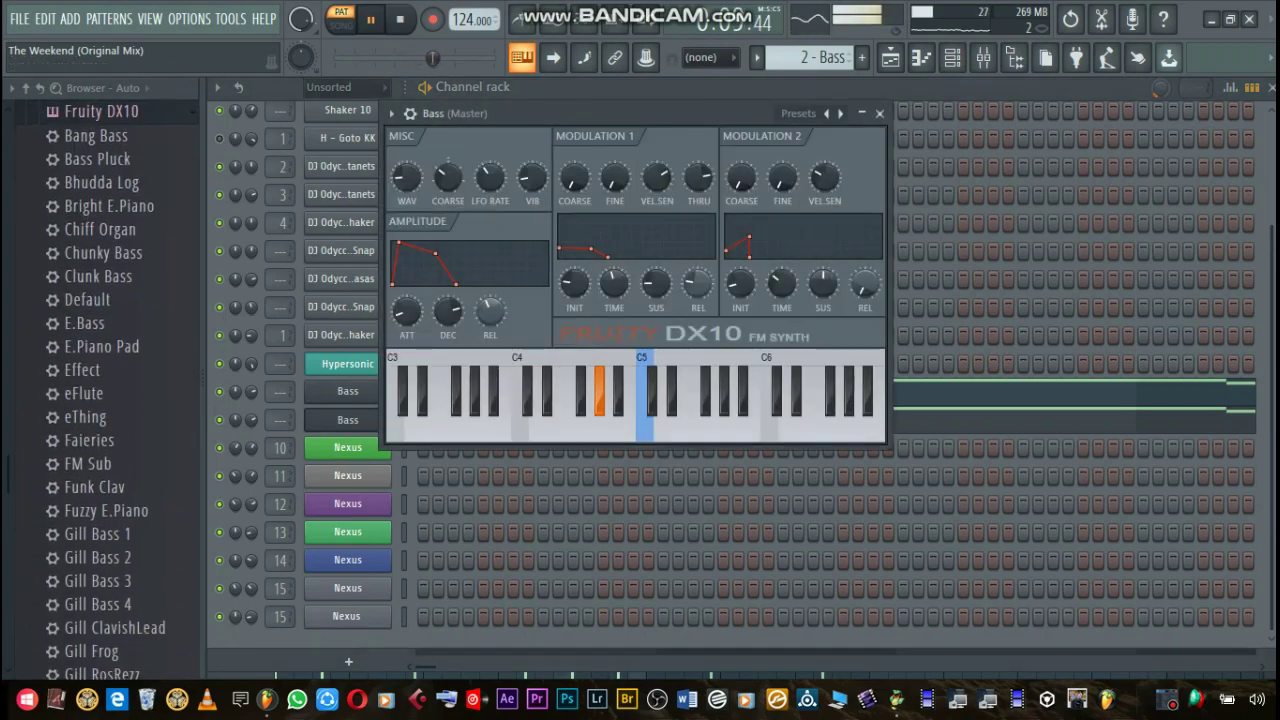
pyautogui.moveTo(600, 113); pyautogui.dragTo(707, 373)
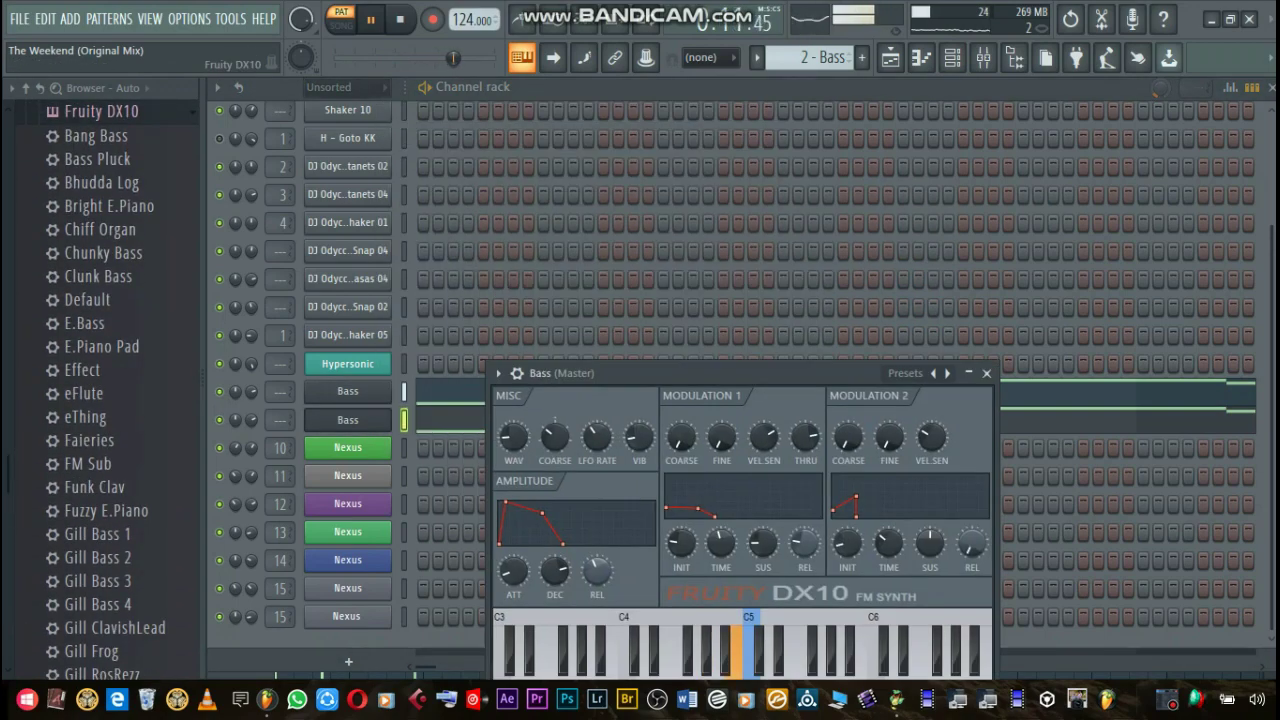
pyautogui.click(347, 391)
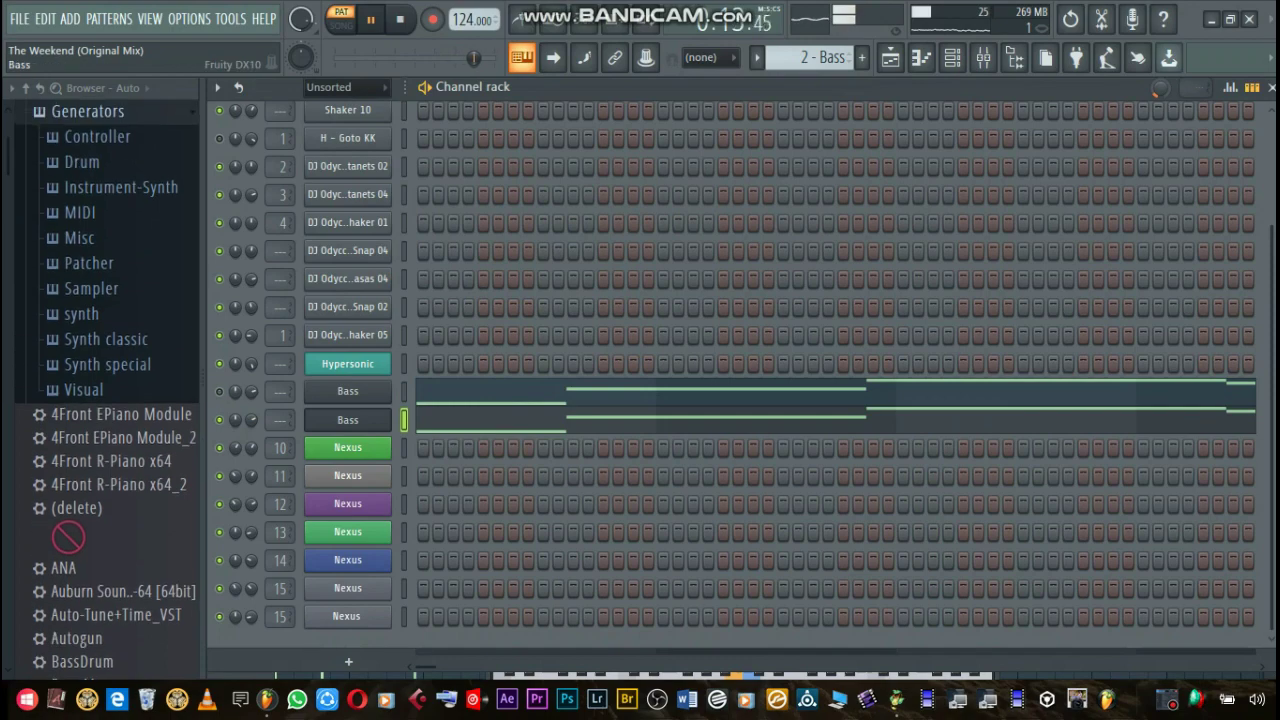
pyautogui.rightClick(391, 400)
pyautogui.click(432, 411)
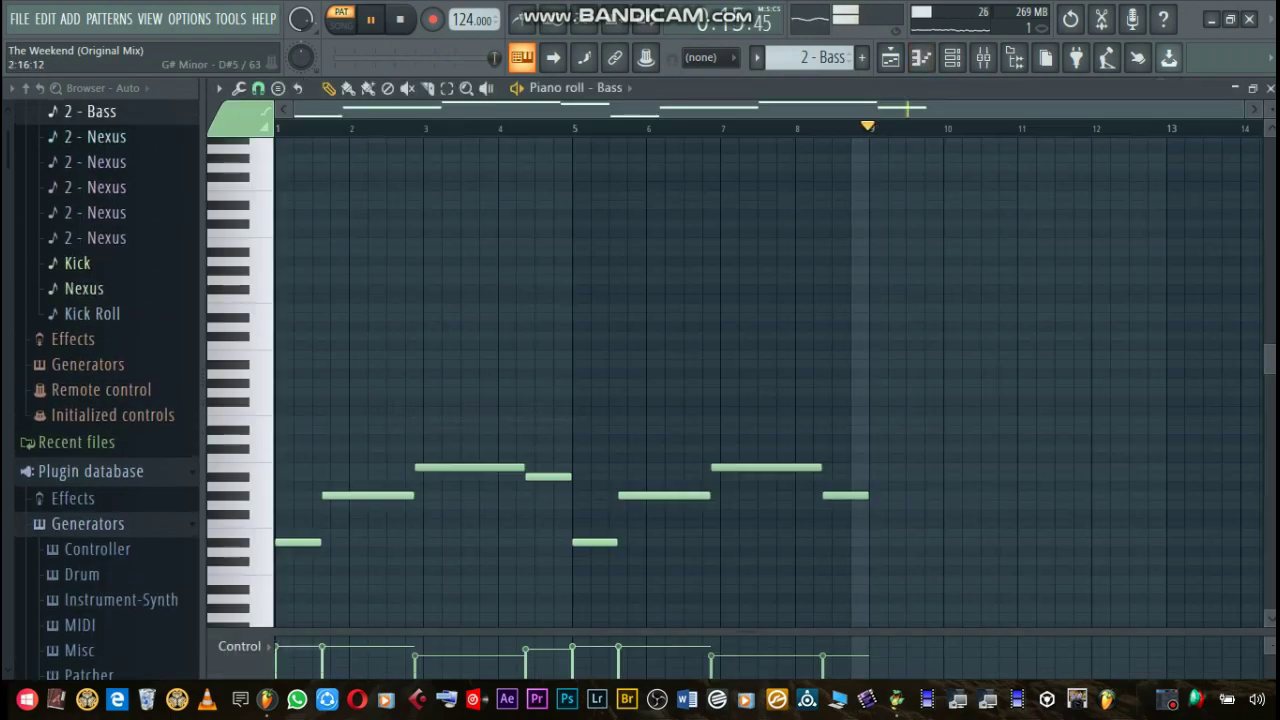
pyautogui.press('F6')
pyautogui.scroll(-6, 68, 537)
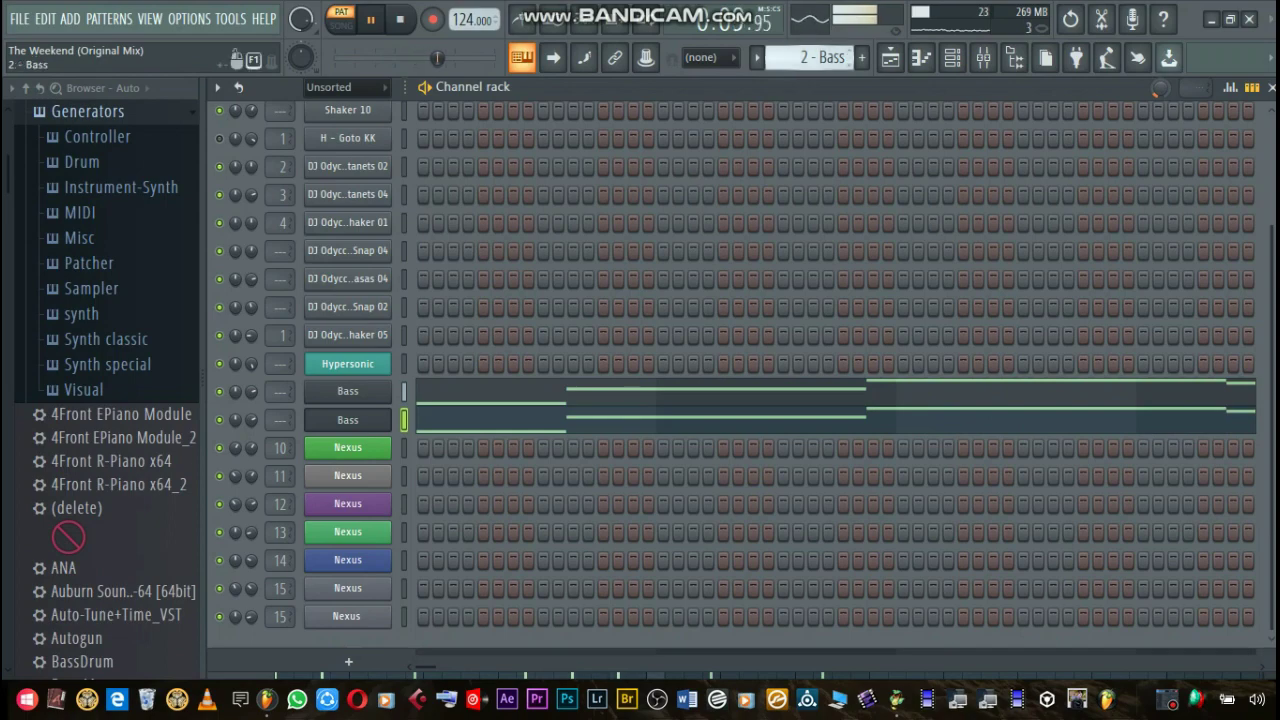
# Select the first 2 - Nexus pattern and examine the preset loaded in the green Nexus channel routed to mixer track 10.
pyautogui.press('Down')
pyautogui.scroll(8, 68, 537)
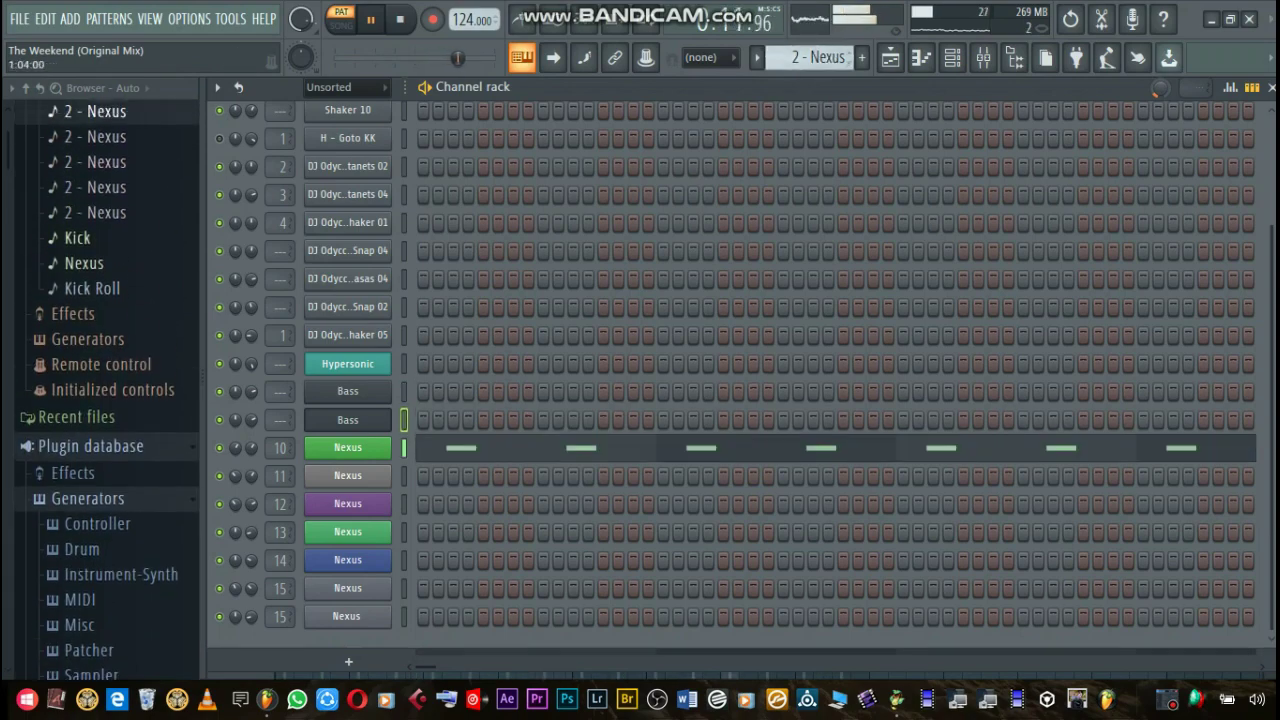
pyautogui.click(347, 447)
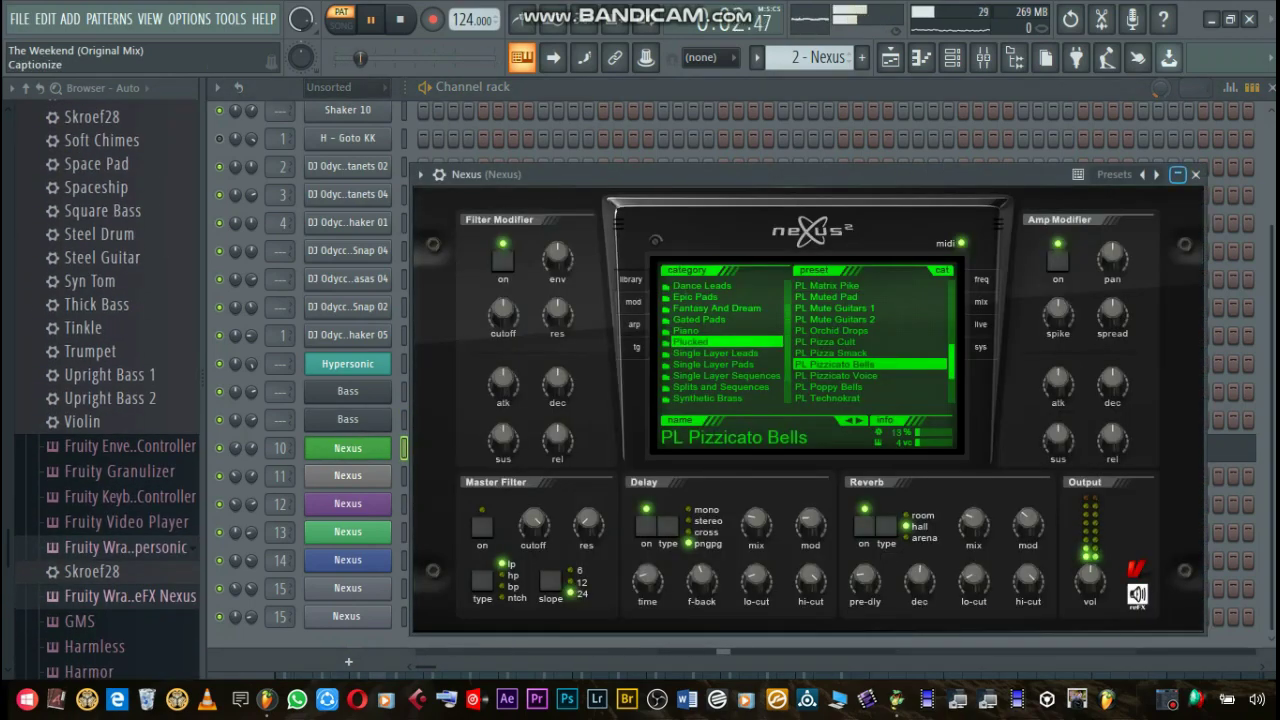
pyautogui.click(1177, 174)
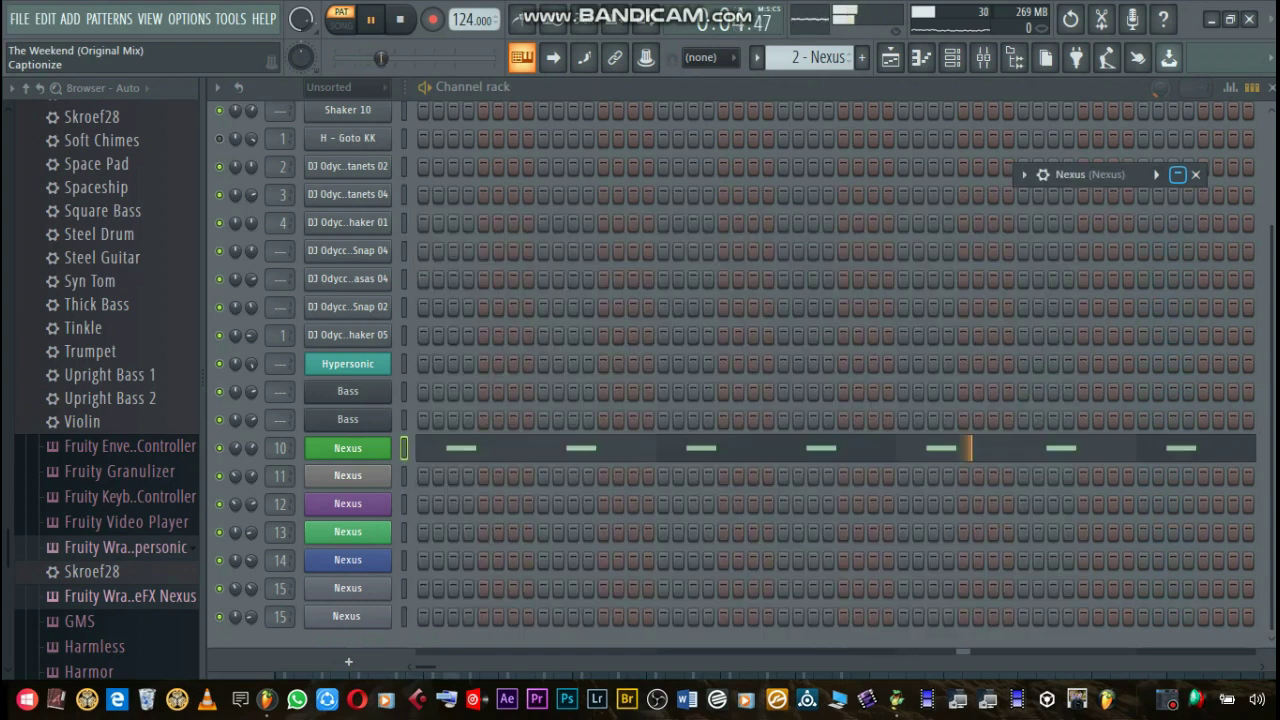
pyautogui.click(1177, 174)
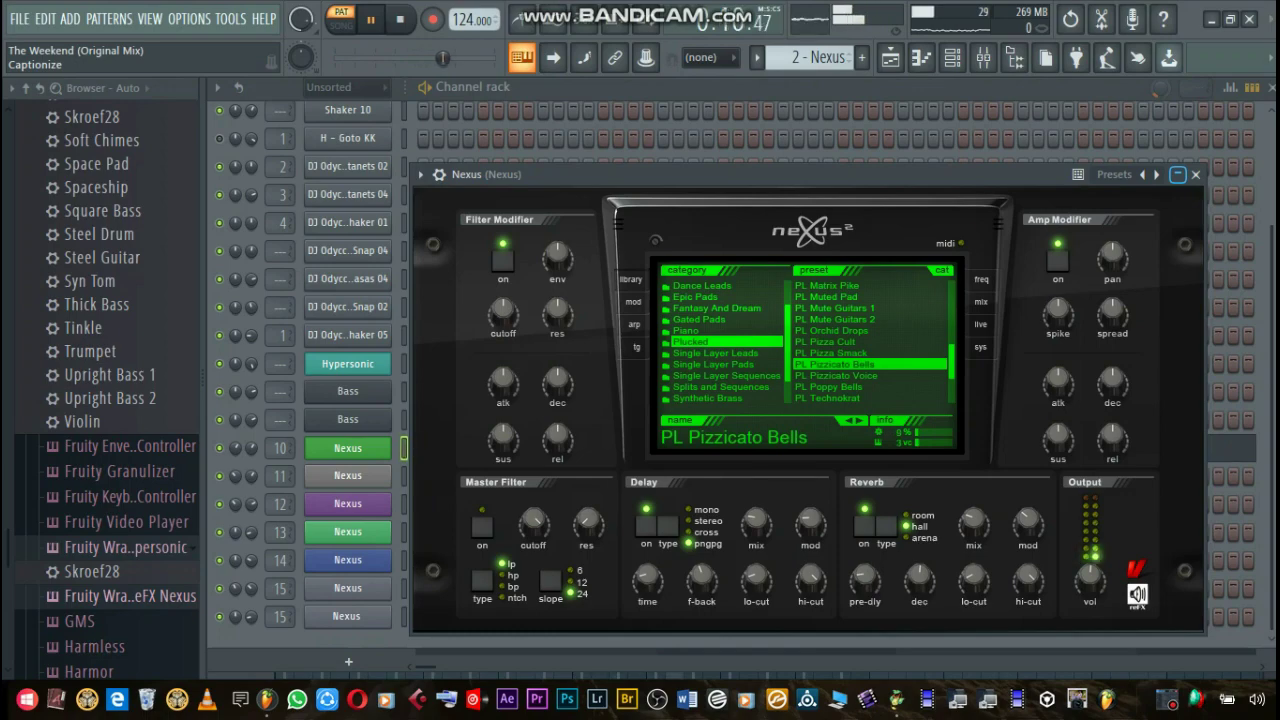
pyautogui.click(1177, 174)
# Examine the note pattern of the mixer track 10 Nexus channel in the piano roll.
pyautogui.rightClick(388, 448)
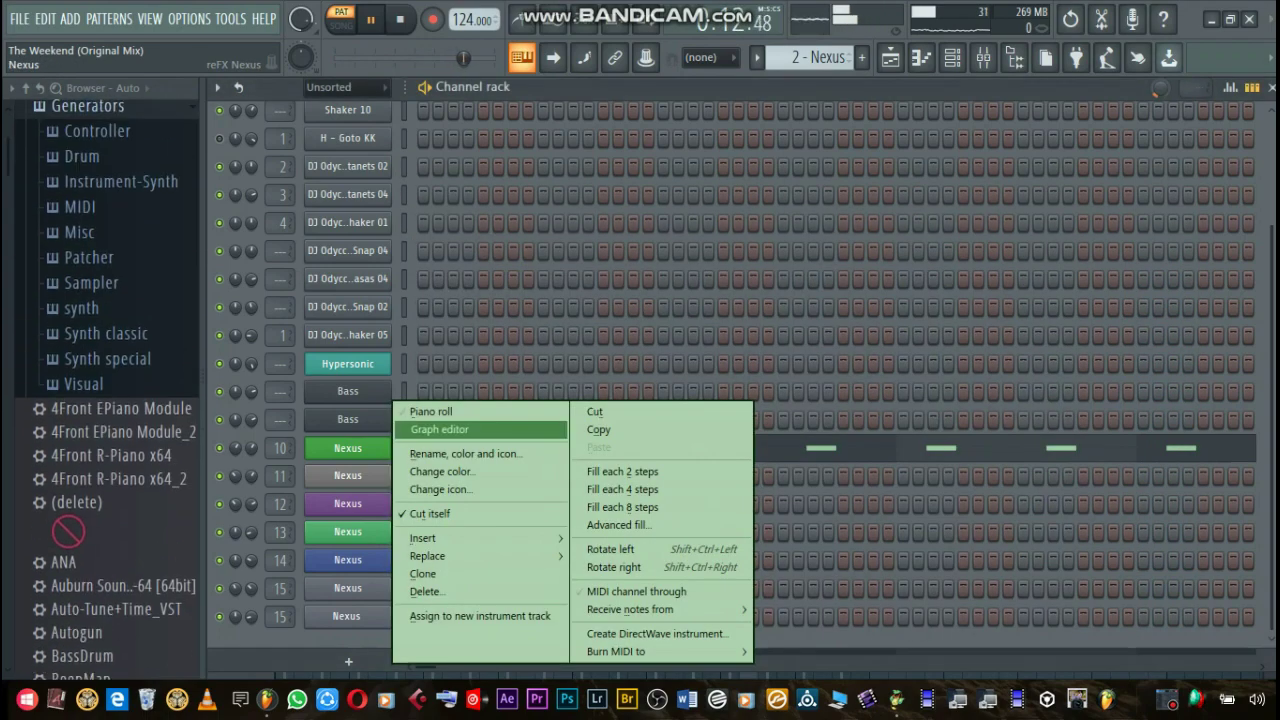
pyautogui.click(420, 409)
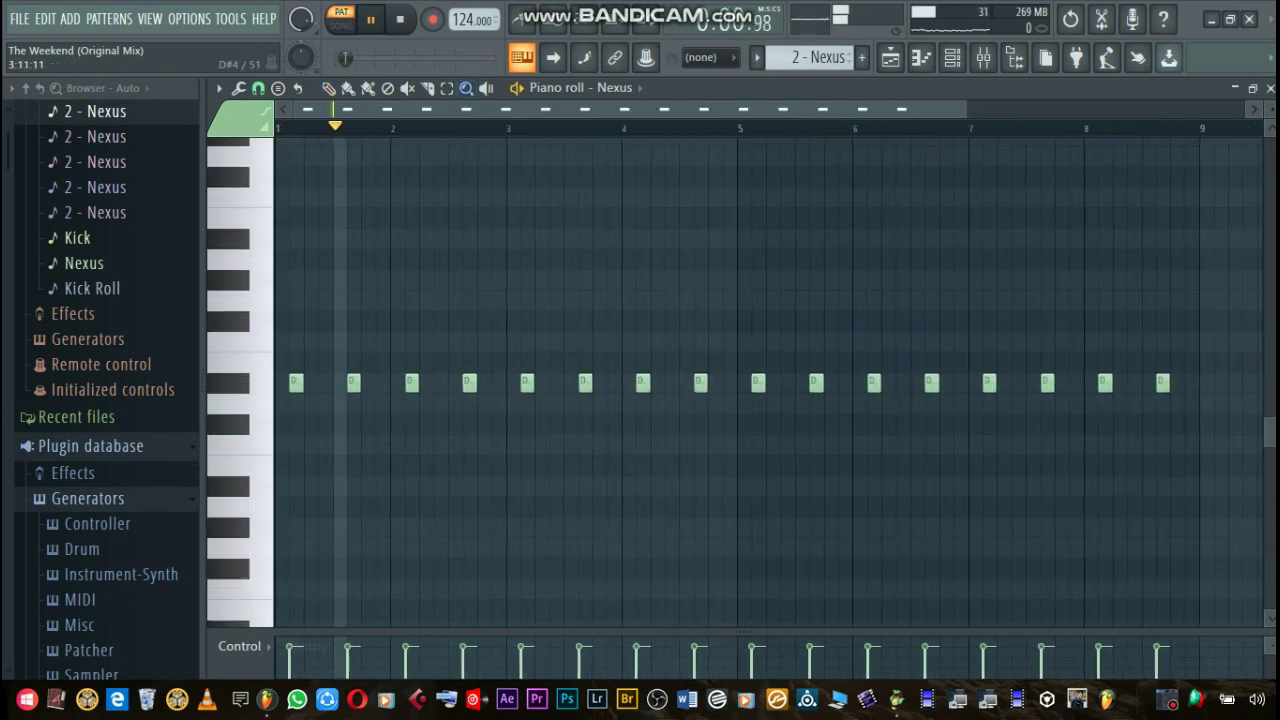
pyautogui.scroll(1, 584, 380)
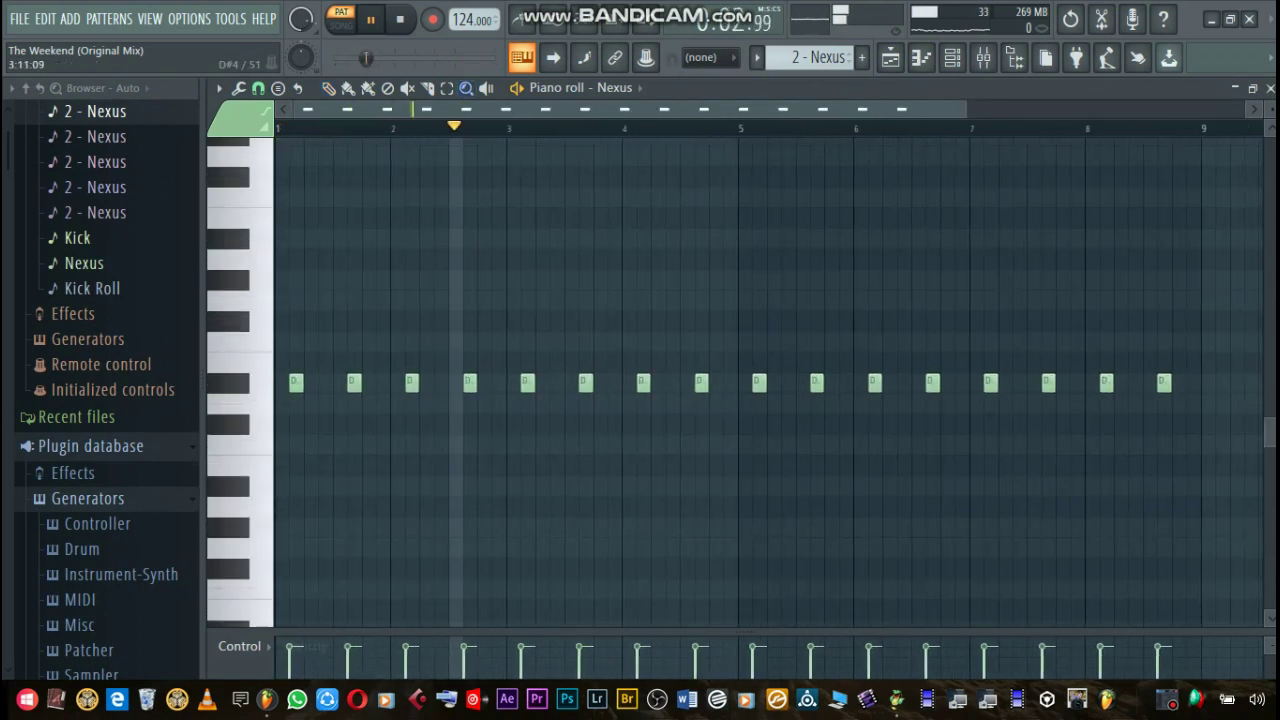
pyautogui.scroll(-1, 584, 380)
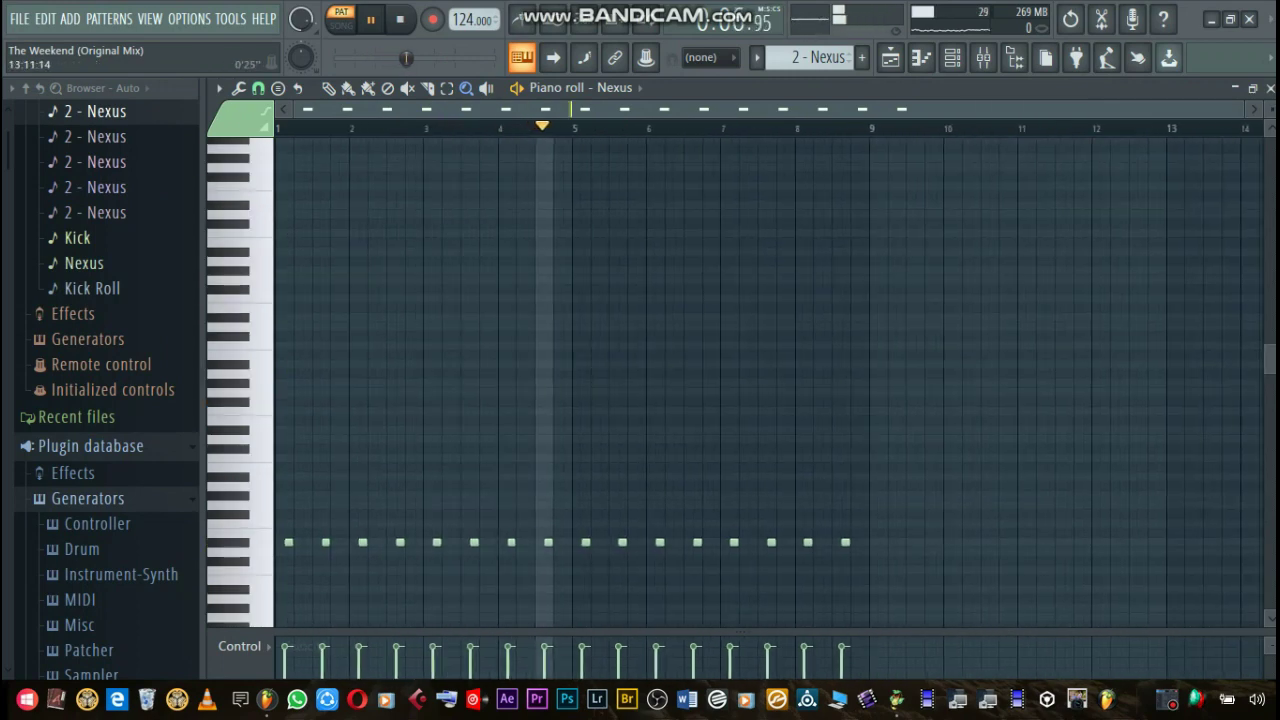
# Return to the channel rack and check the mixer effects on the track 10 Nexus channel.
pyautogui.press('F6')
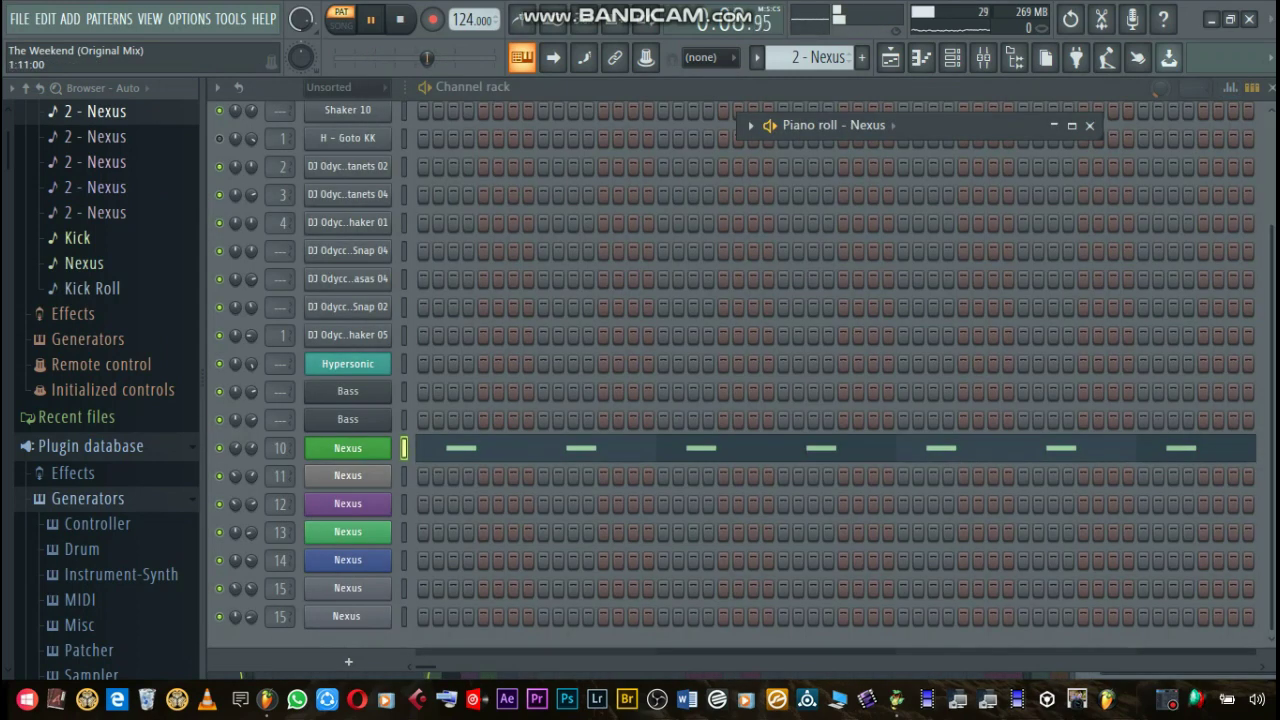
pyautogui.click(983, 57)
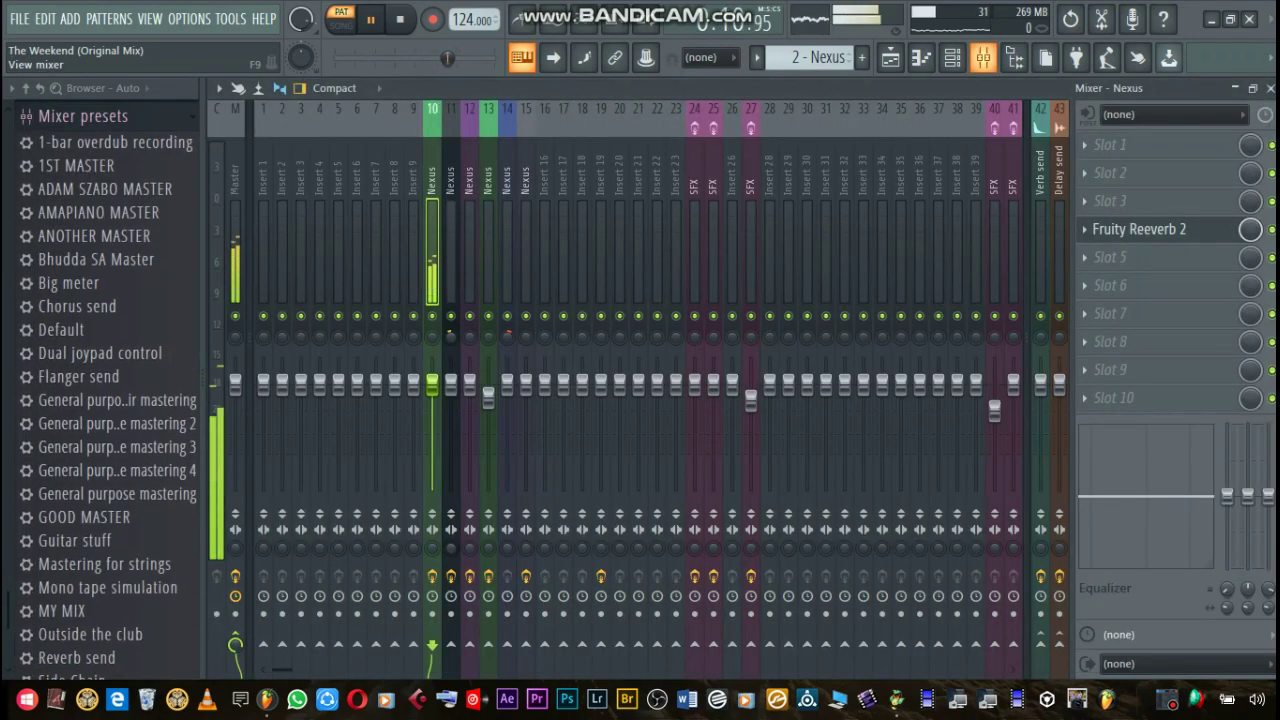
pyautogui.click(983, 57)
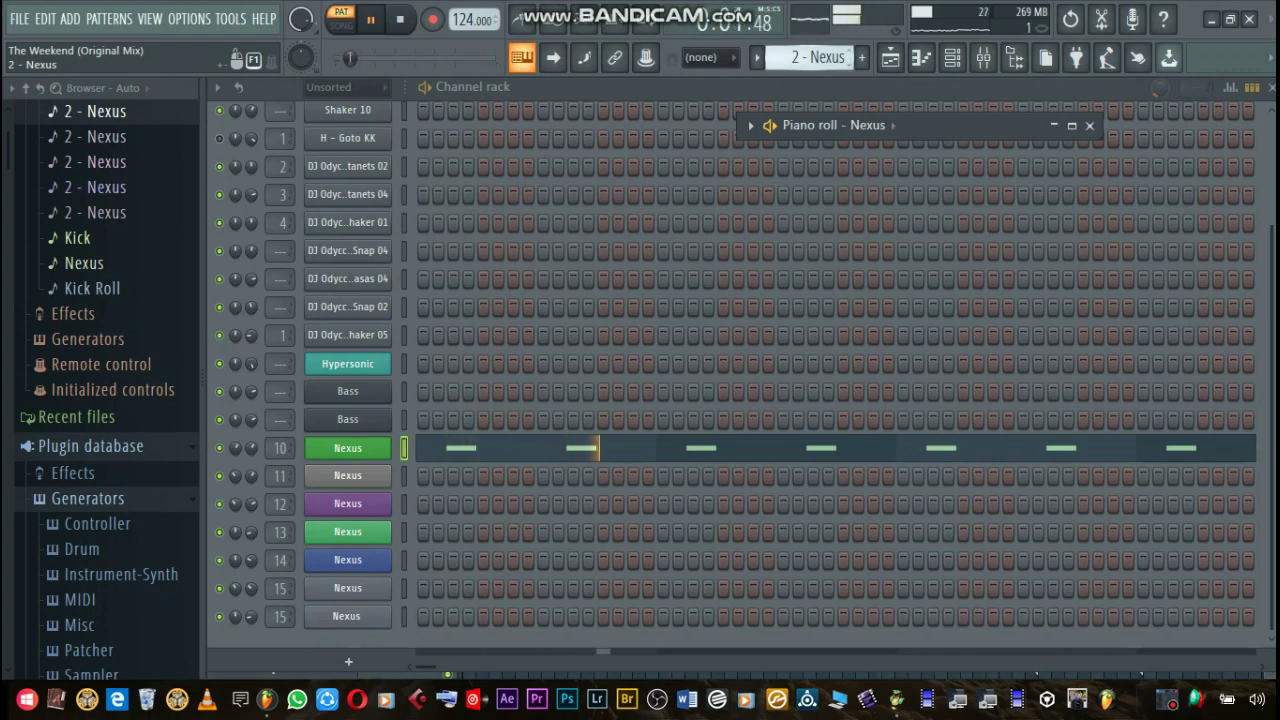
# Select the second 2 - Nexus pattern and examine the mixer track 11 Nexus channel's notes in the piano roll.
pyautogui.click(95, 136)
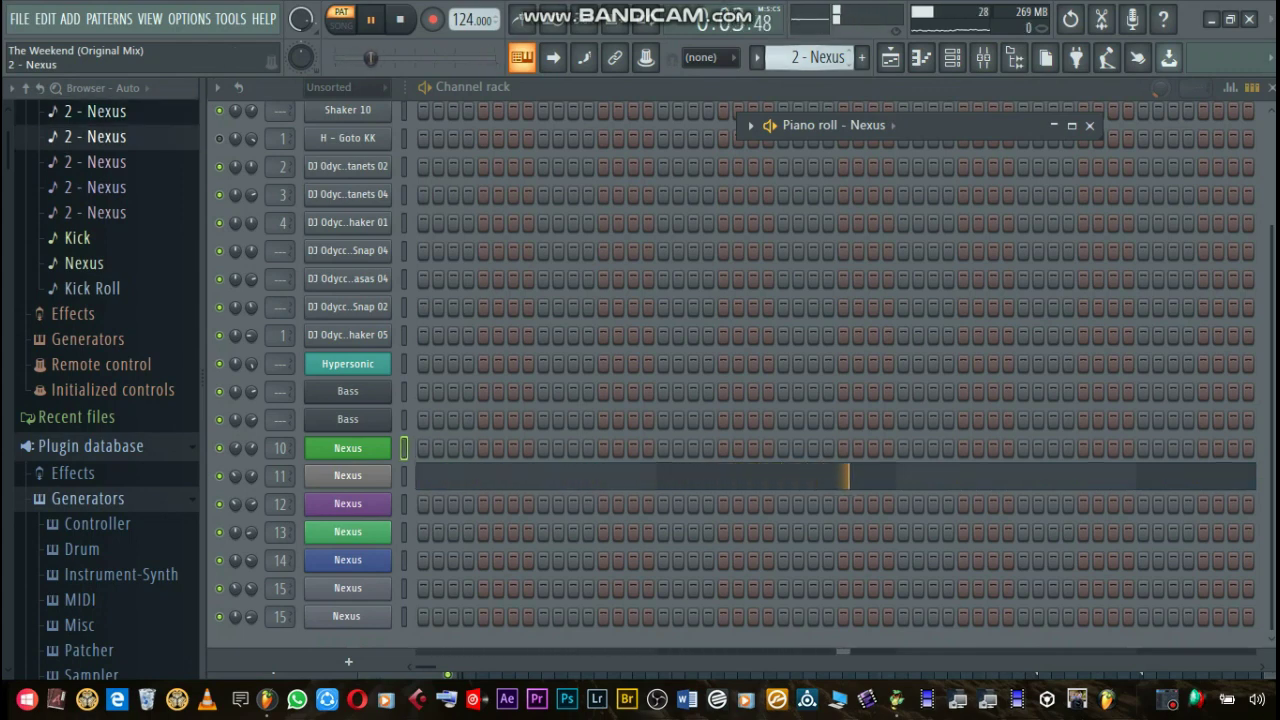
pyautogui.rightClick(325, 475)
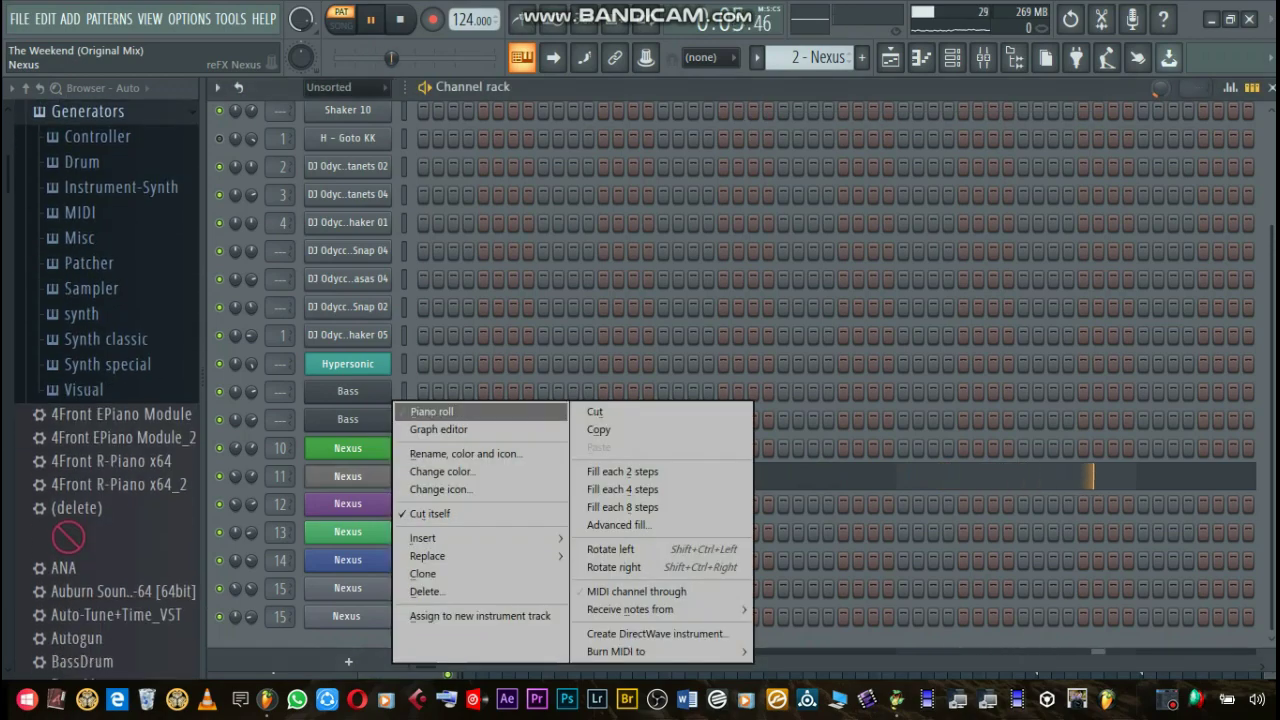
pyautogui.click(420, 408)
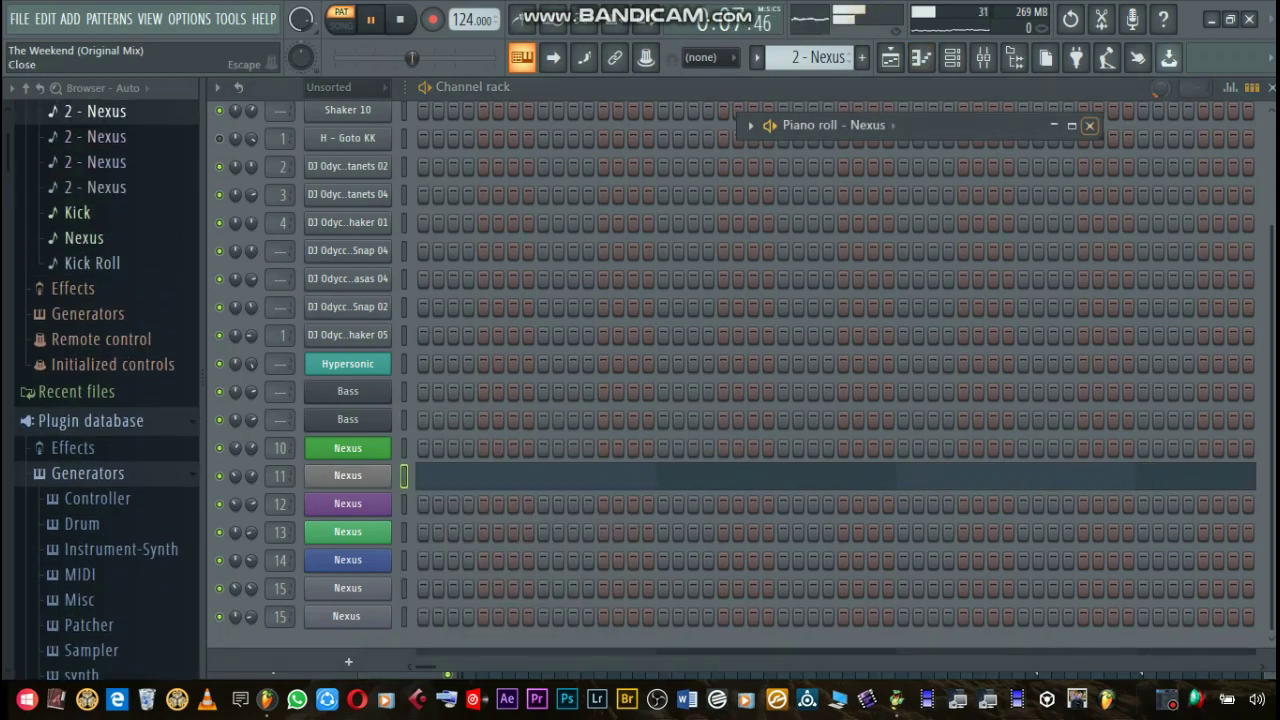
pyautogui.click(1071, 125)
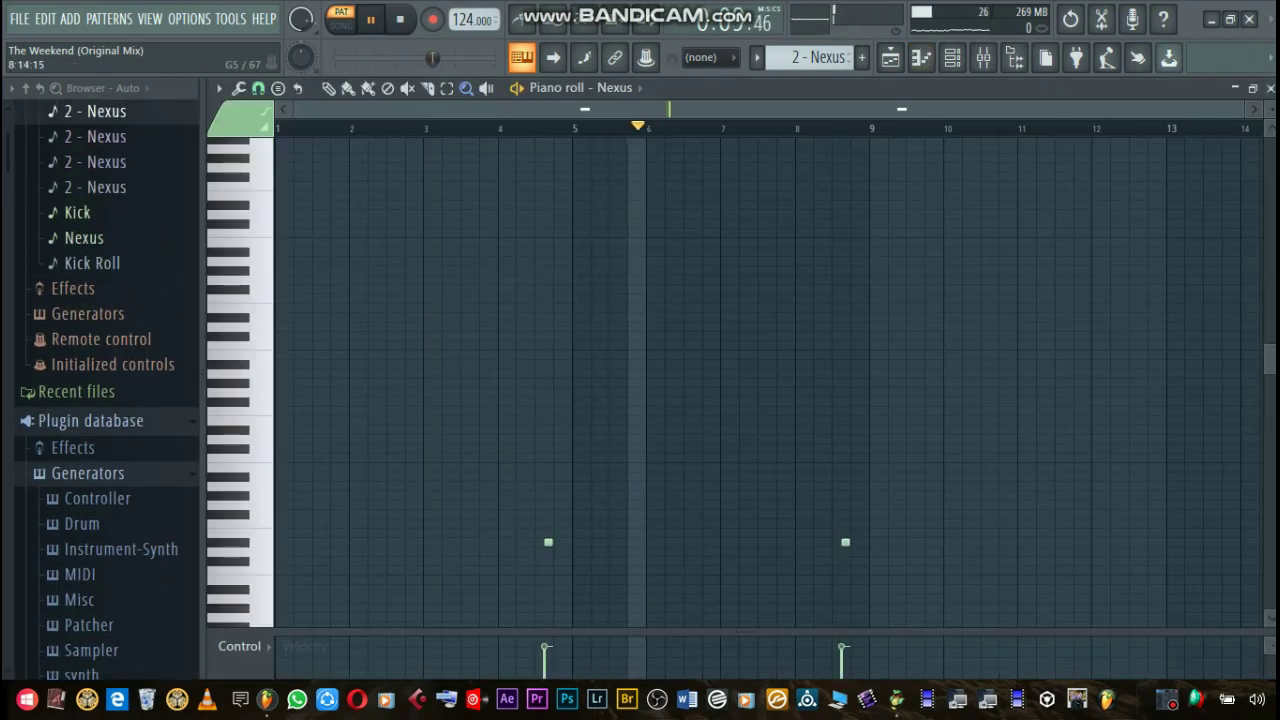
pyautogui.scroll(-4, 740, 380)
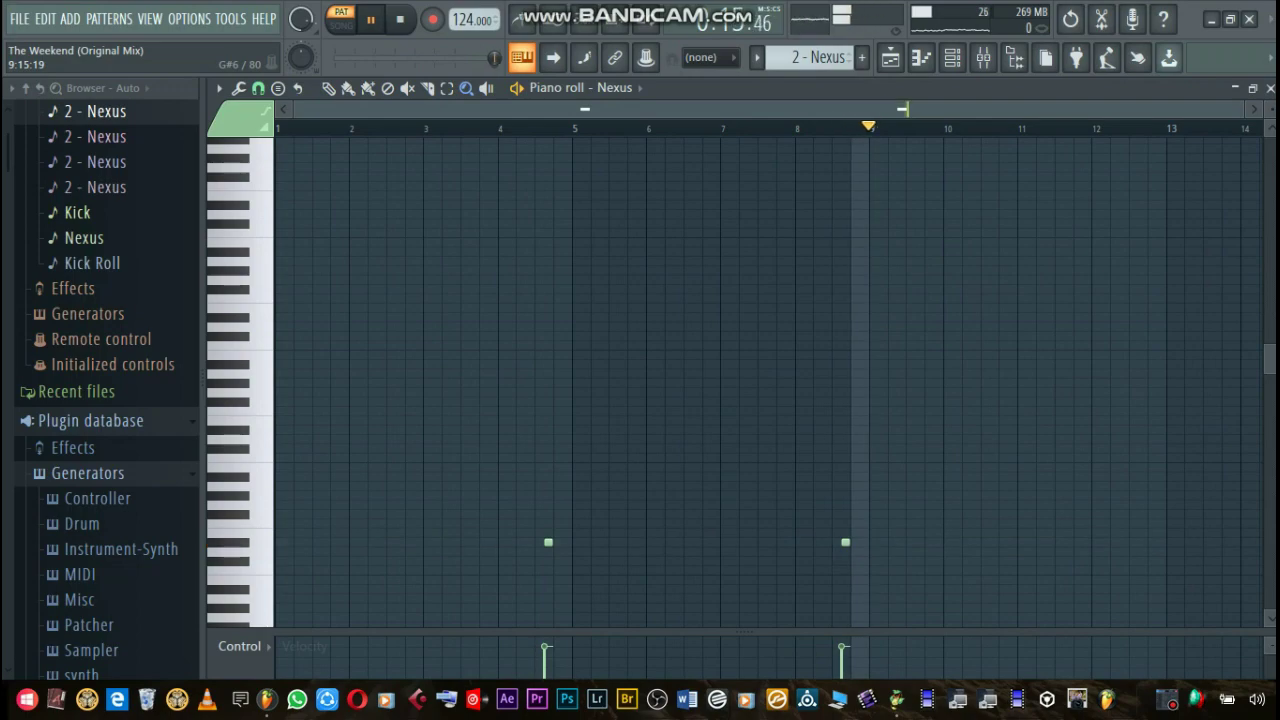
# Examine the track 11 Nexus channel's preset and the Fruity Reeverb 2 settings on its mixer track, and return to the channel rack.
pyautogui.press('F6')
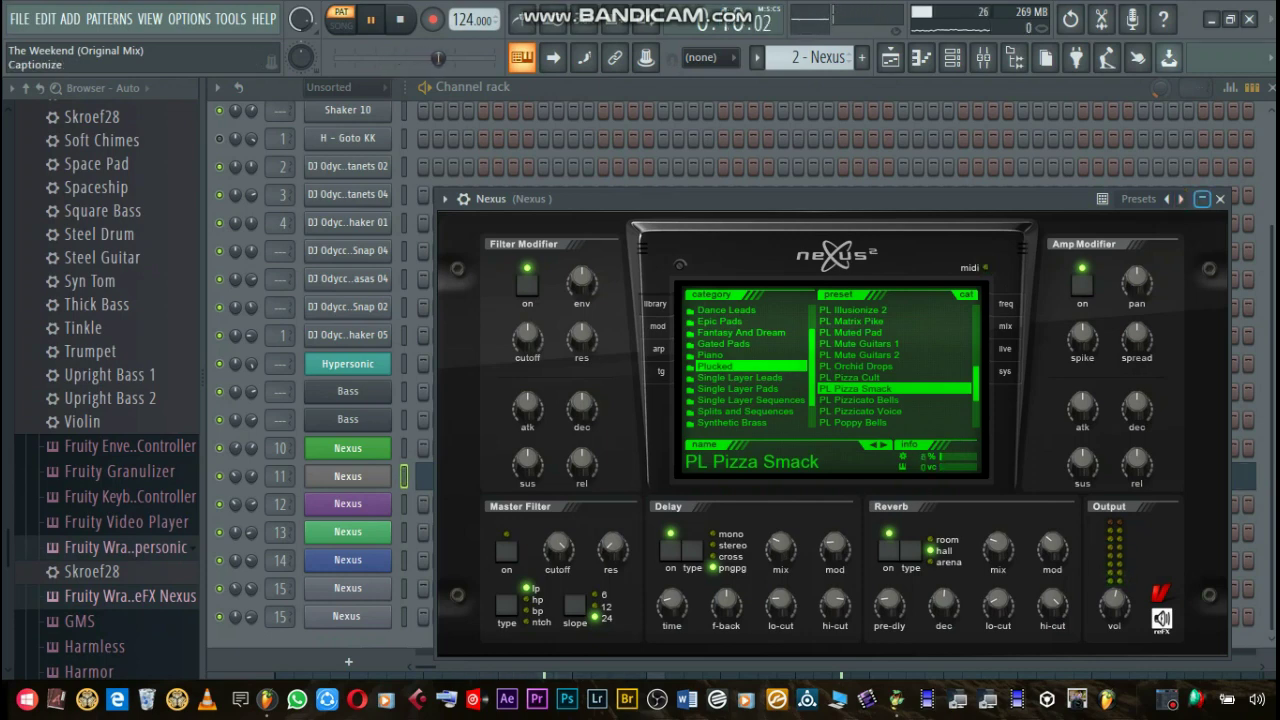
pyautogui.click(1202, 198)
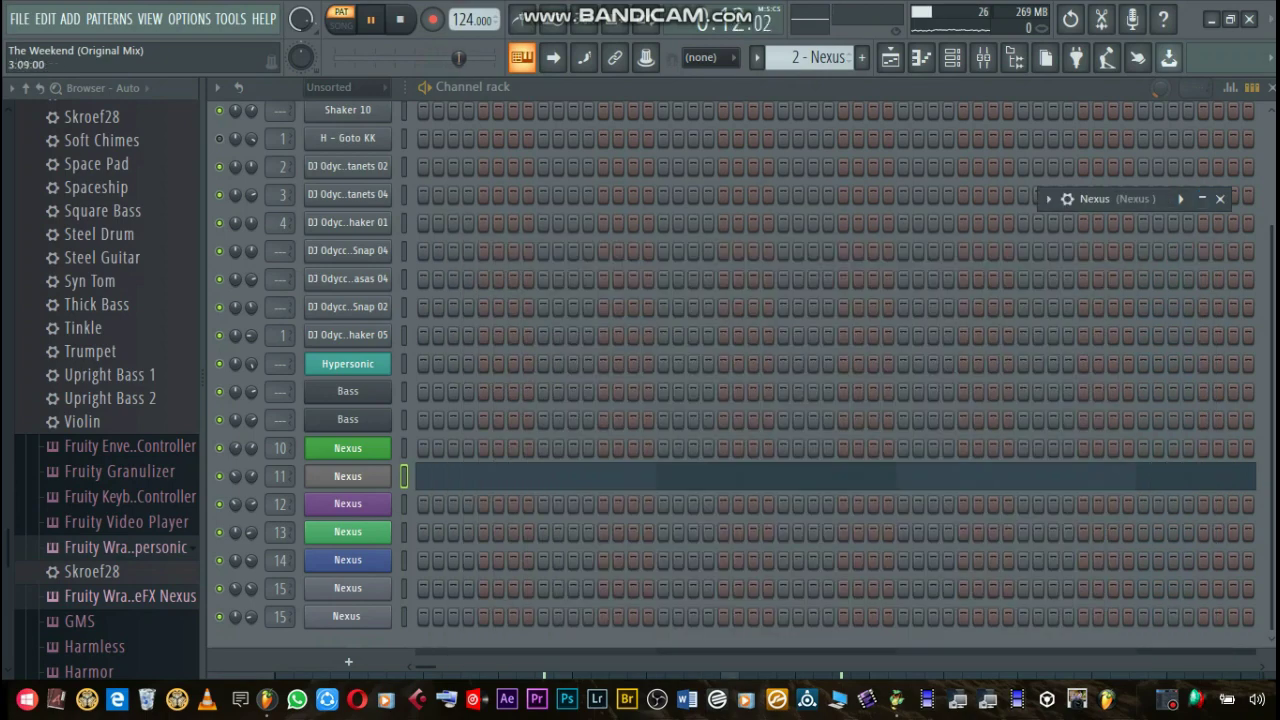
pyautogui.press('F9')
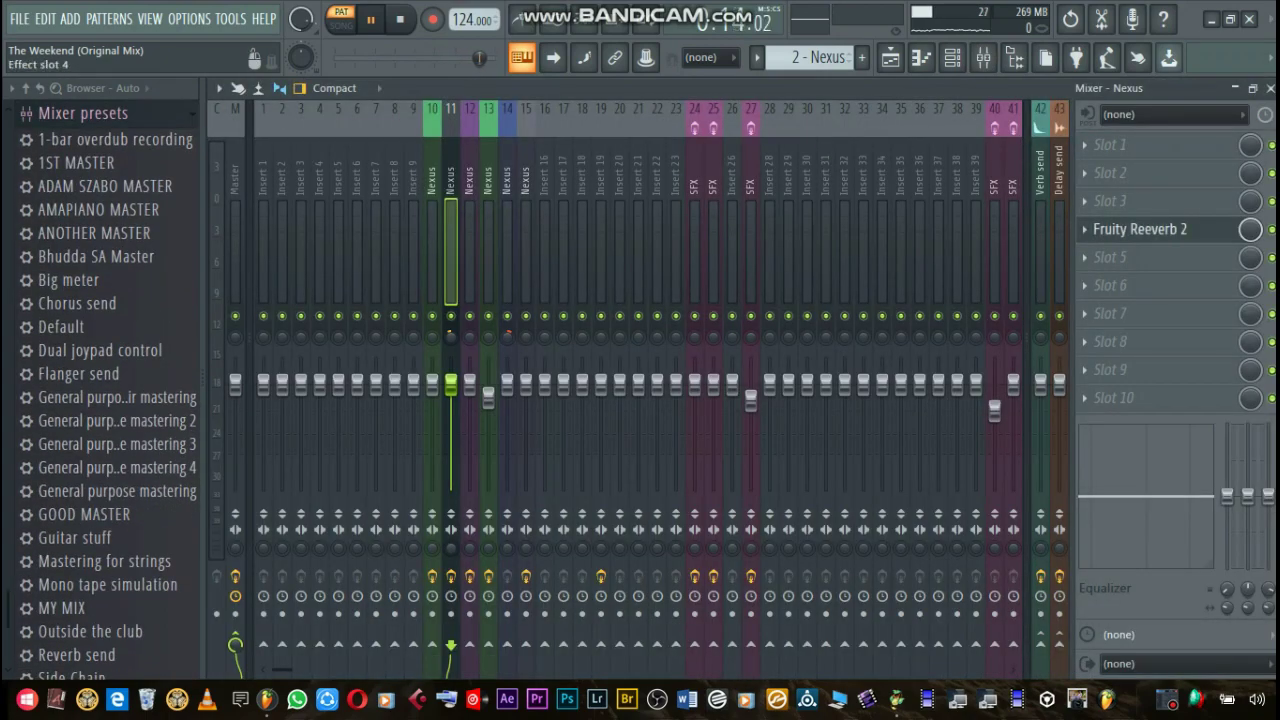
pyautogui.click(1140, 229)
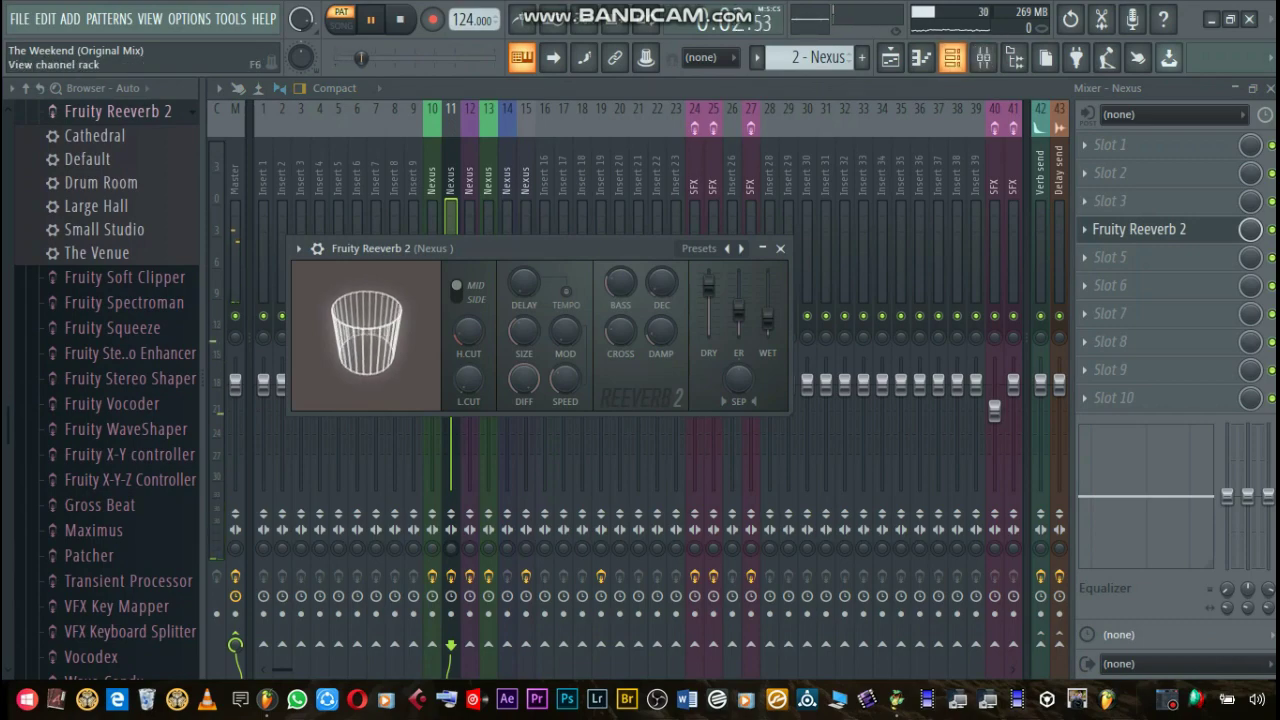
pyautogui.click(952, 57)
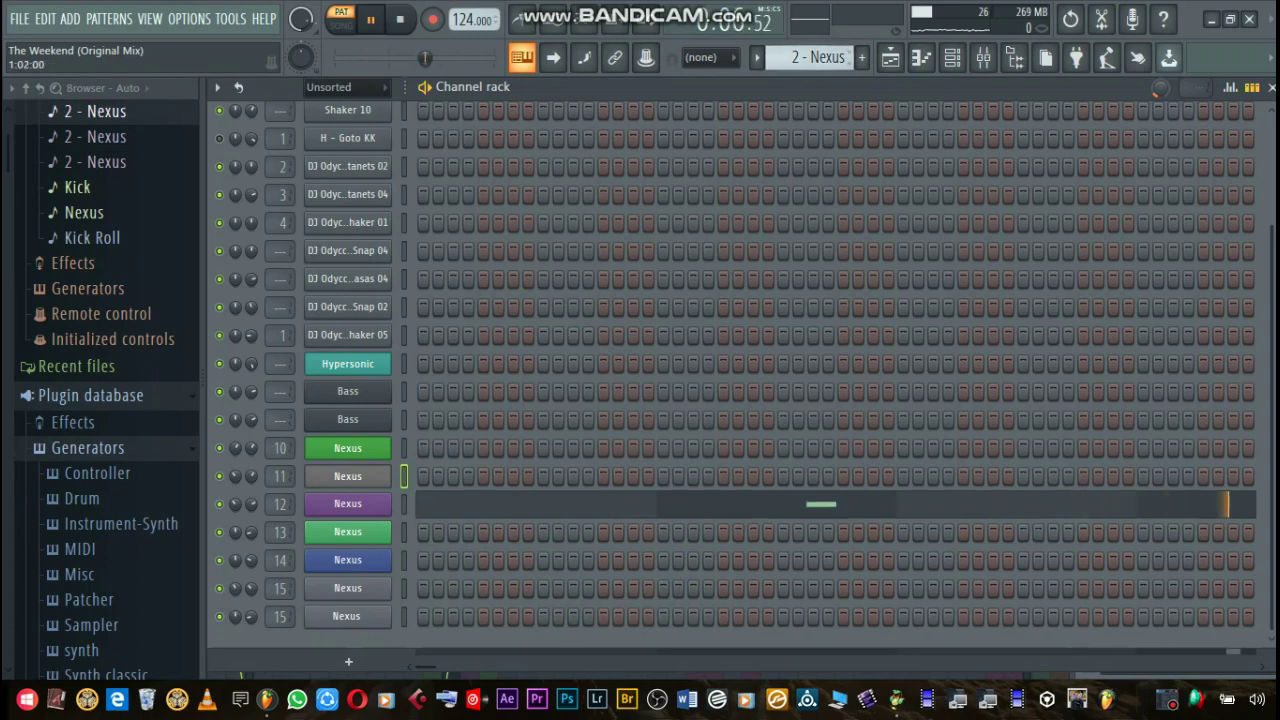
# Examine the purple track 12 Nexus channel's preset and its piano roll notes, and return to the channel rack.
pyautogui.click(347, 503)
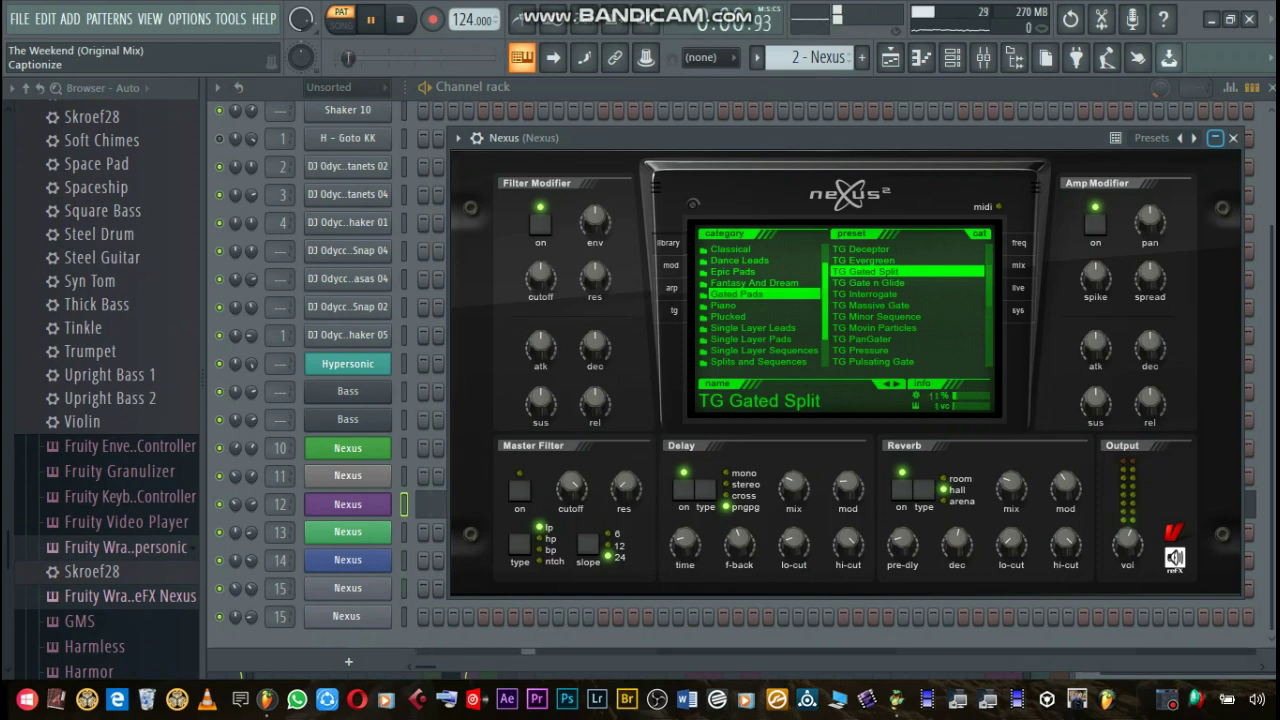
pyautogui.click(1215, 137)
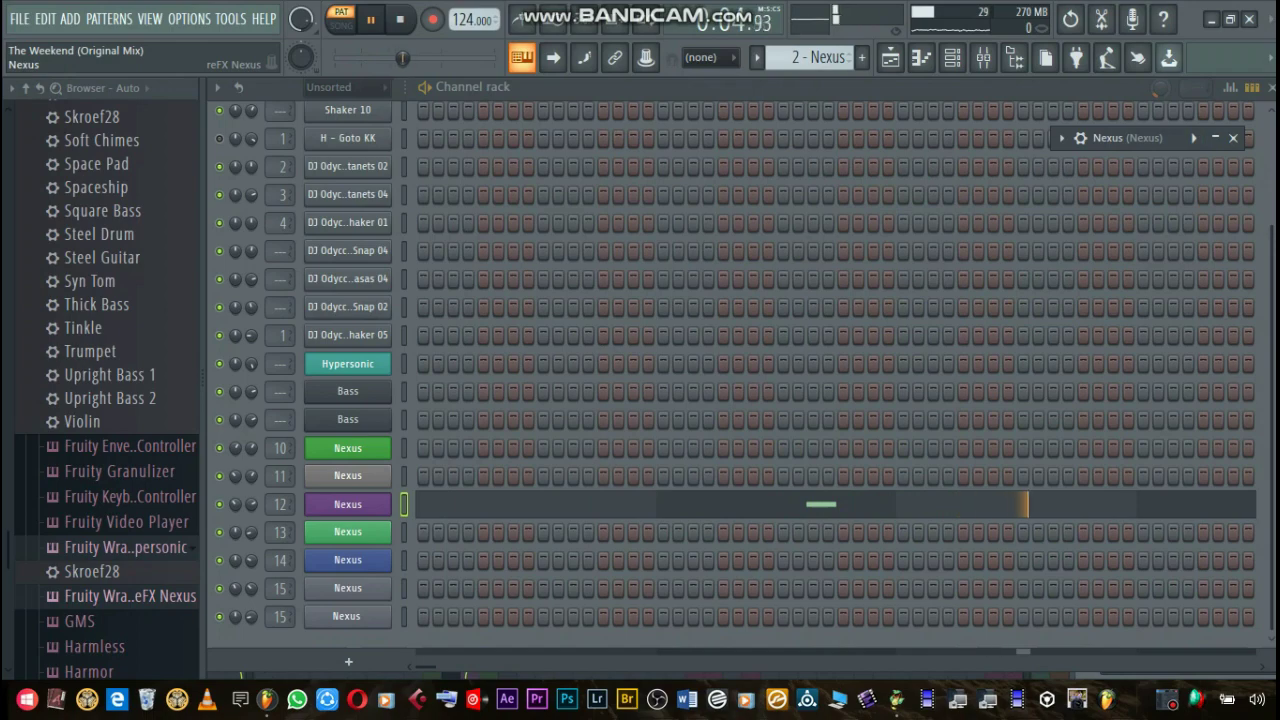
pyautogui.rightClick(380, 504)
pyautogui.click(425, 408)
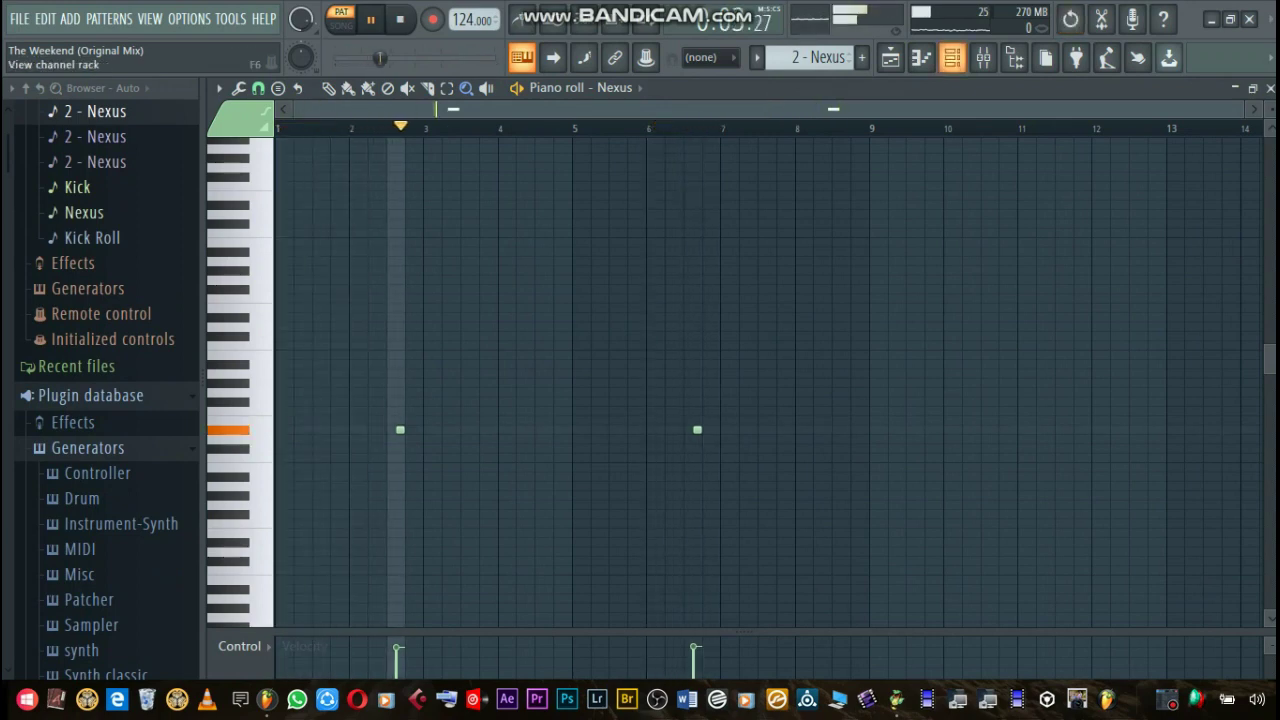
pyautogui.click(952, 57)
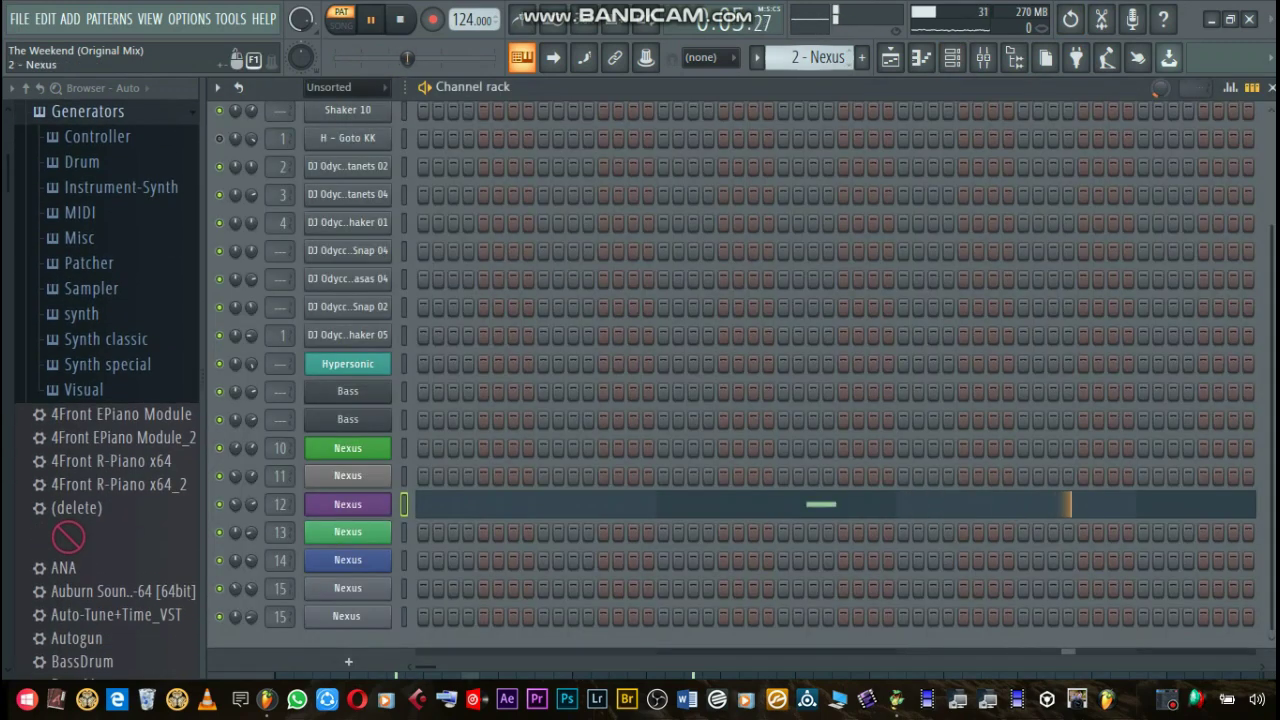
# Select the fourth 2 - Nexus pattern and examine the green track 13 Nexus channel's preset and piano roll notes.
pyautogui.scroll(4, 105, 390)
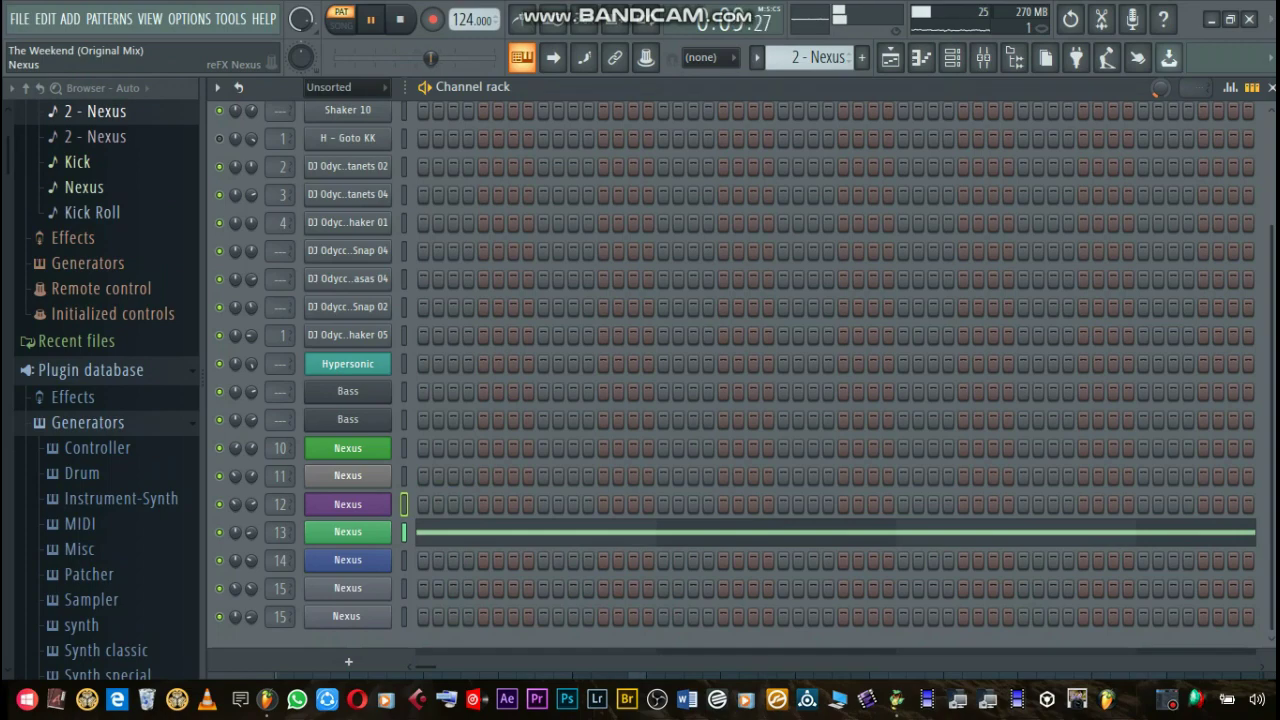
pyautogui.click(347, 532)
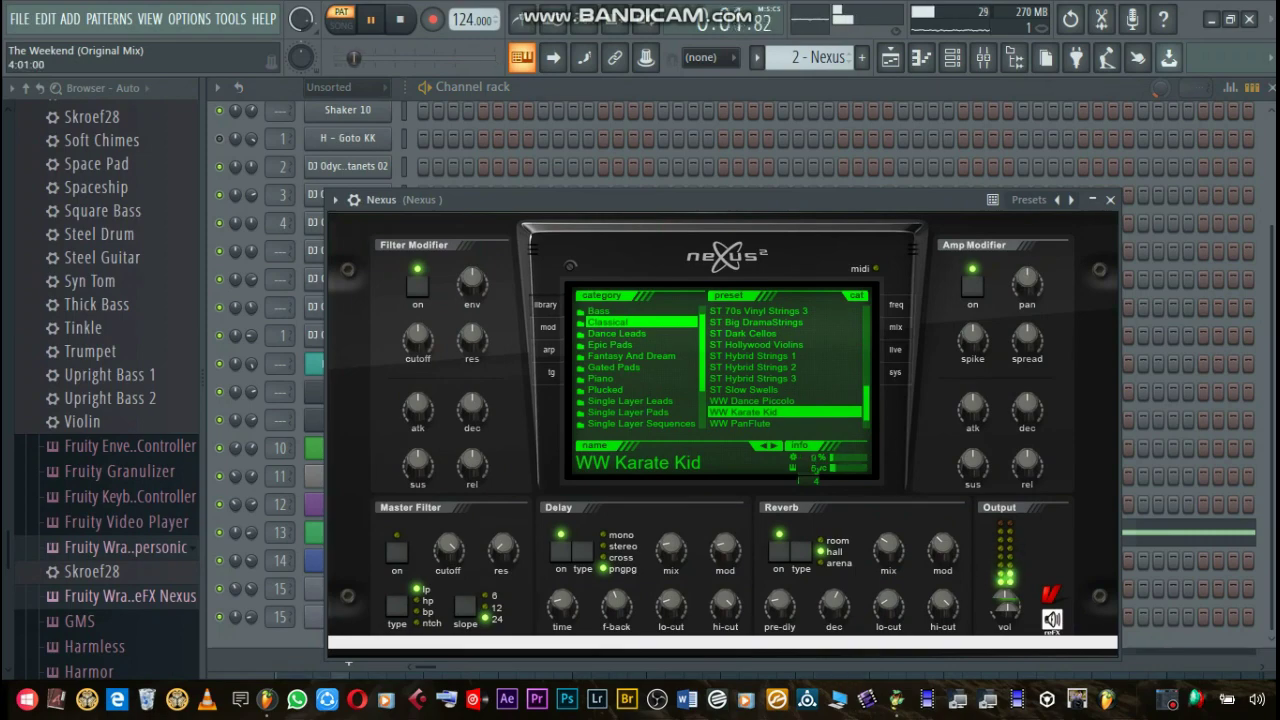
pyautogui.click(1093, 200)
pyautogui.rightClick(390, 532)
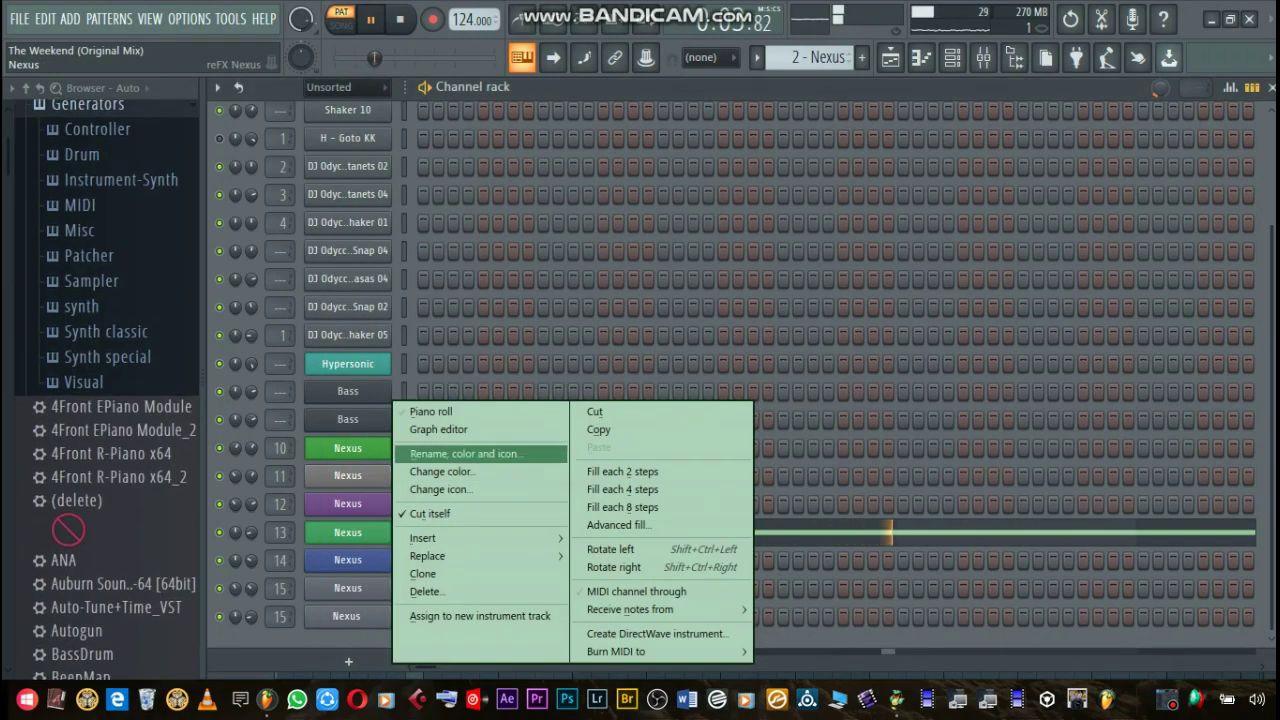
pyautogui.click(428, 411)
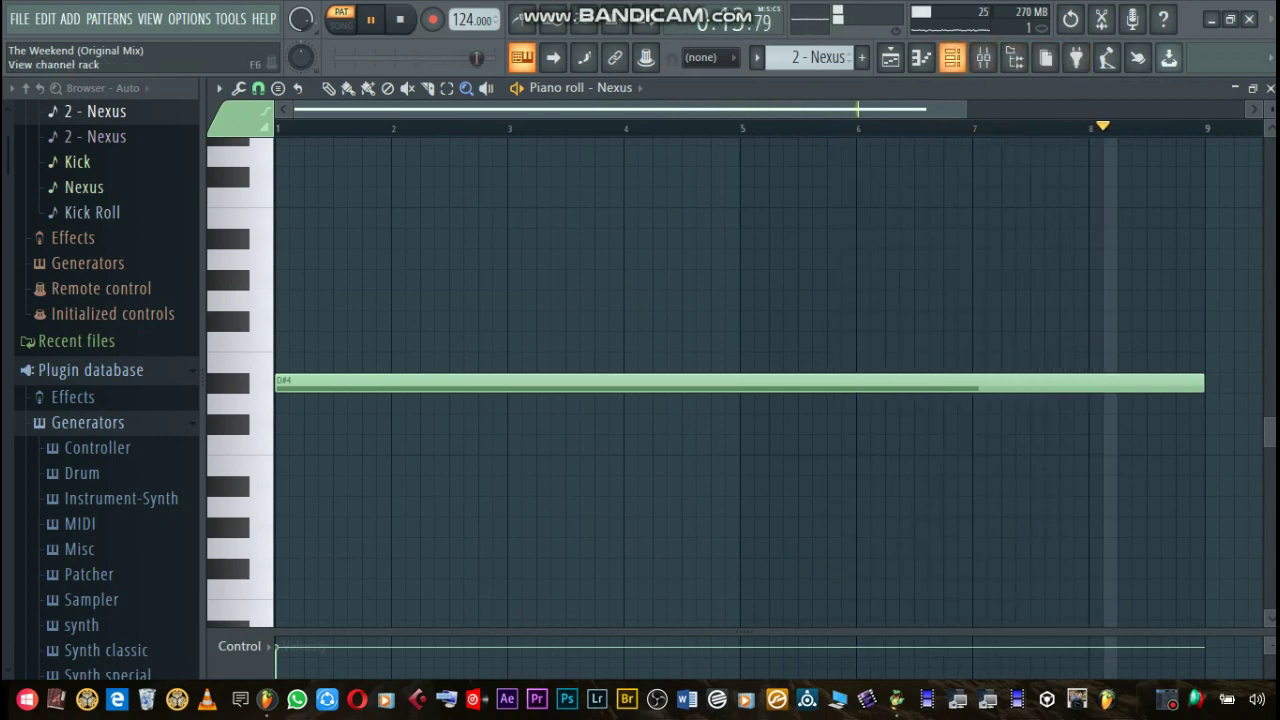
pyautogui.click(952, 57)
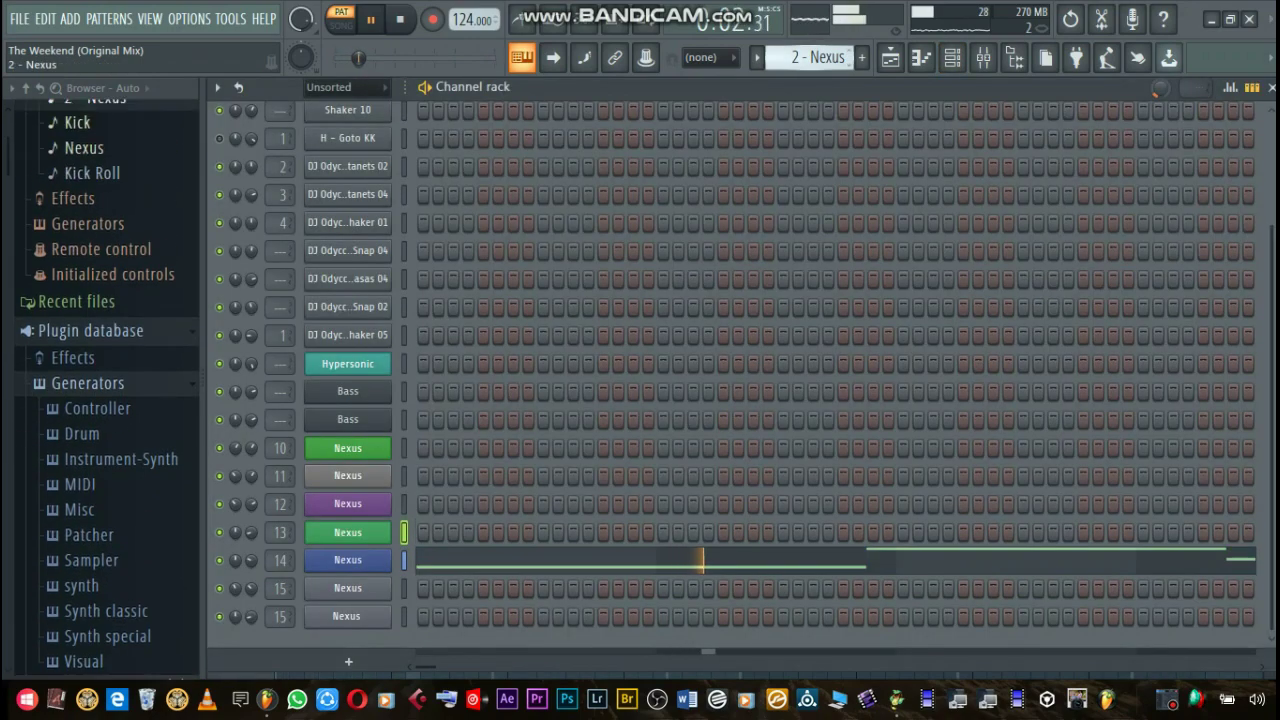
# Examine the blue track 14 Nexus channel's preset and its melody in the piano roll, and return to the channel rack.
pyautogui.click(347, 532)
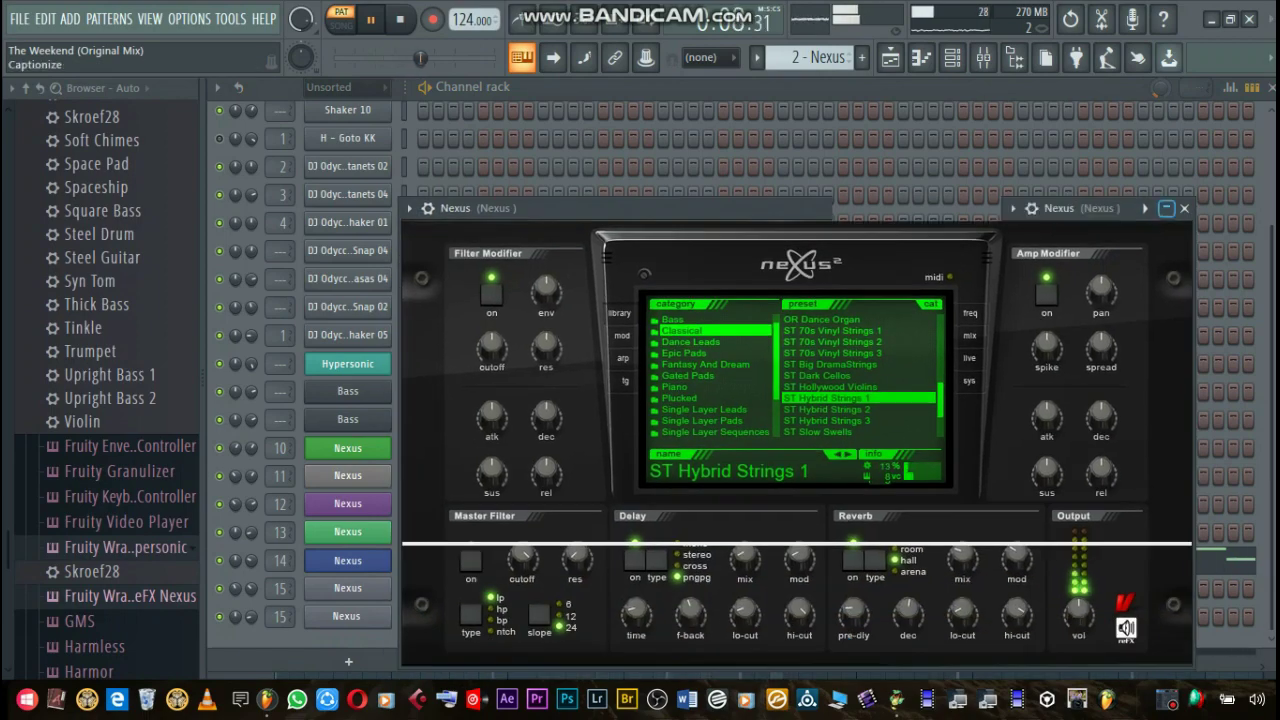
pyautogui.click(1166, 208)
pyautogui.rightClick(389, 399)
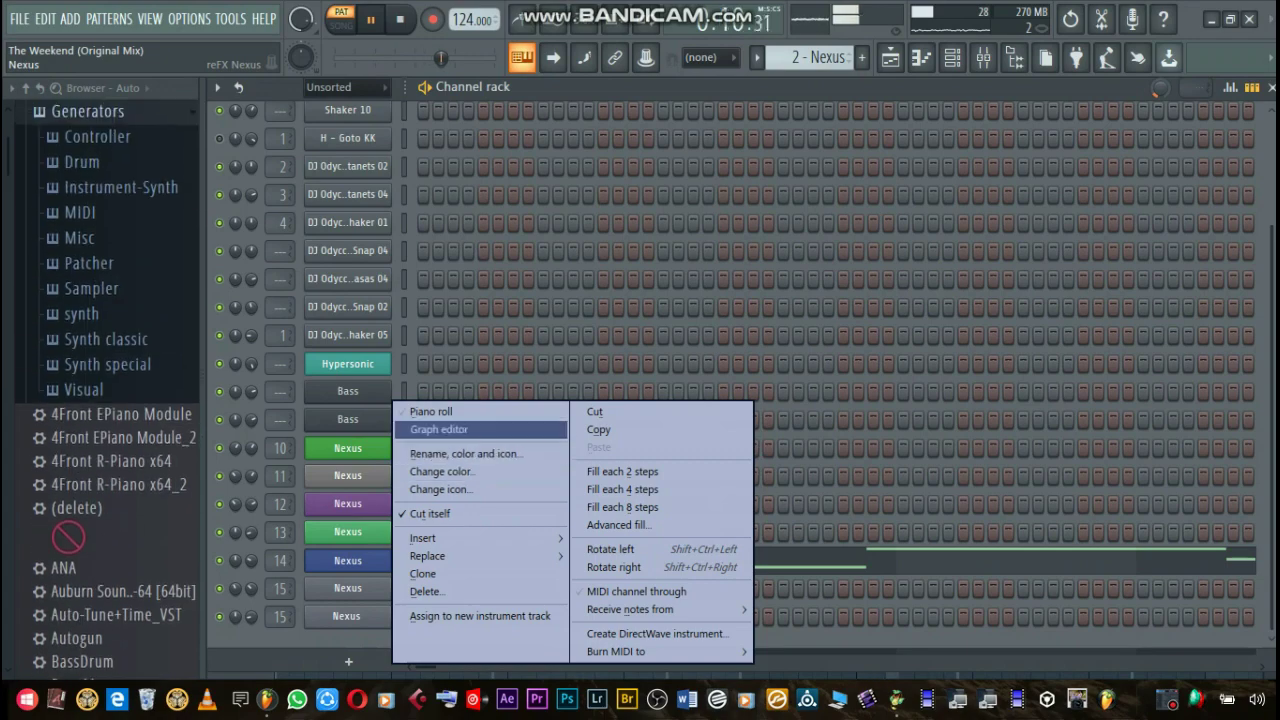
pyautogui.click(425, 413)
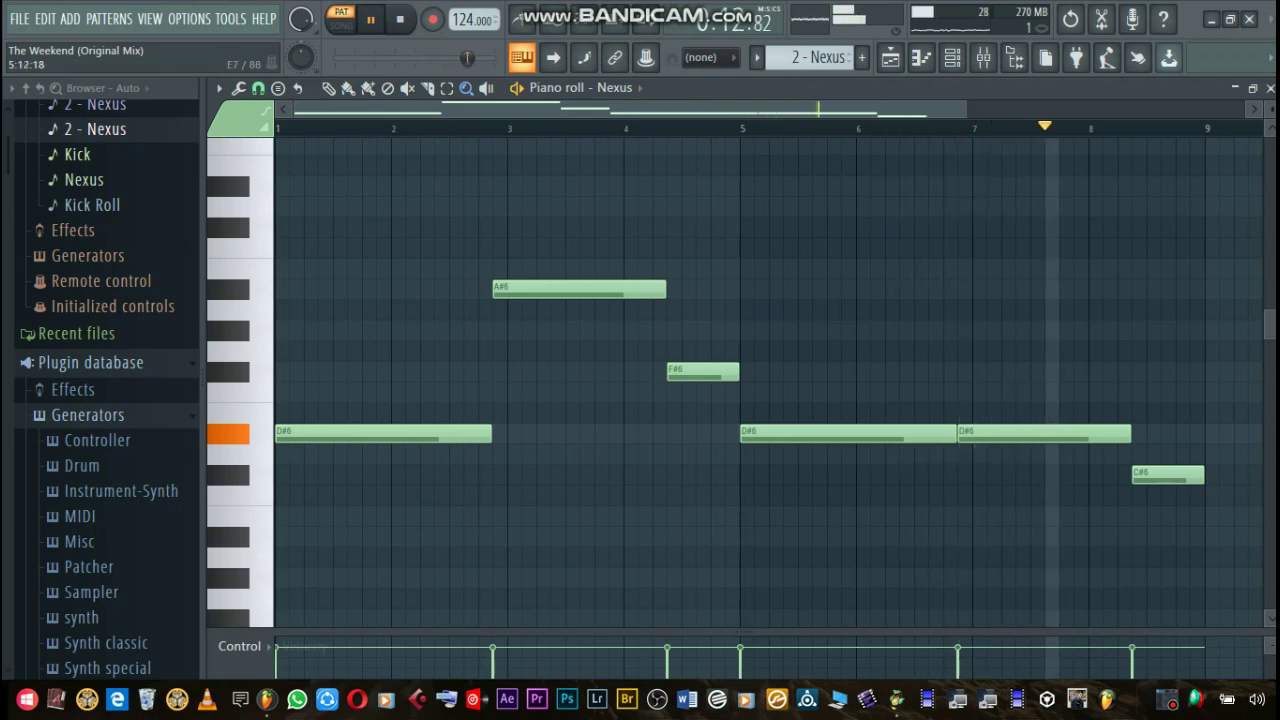
pyautogui.click(952, 57)
# Reopen the blue track 14 Nexus channel to recheck its preset, and minimise the plugin window.
pyautogui.scroll(-2, 100, 380)
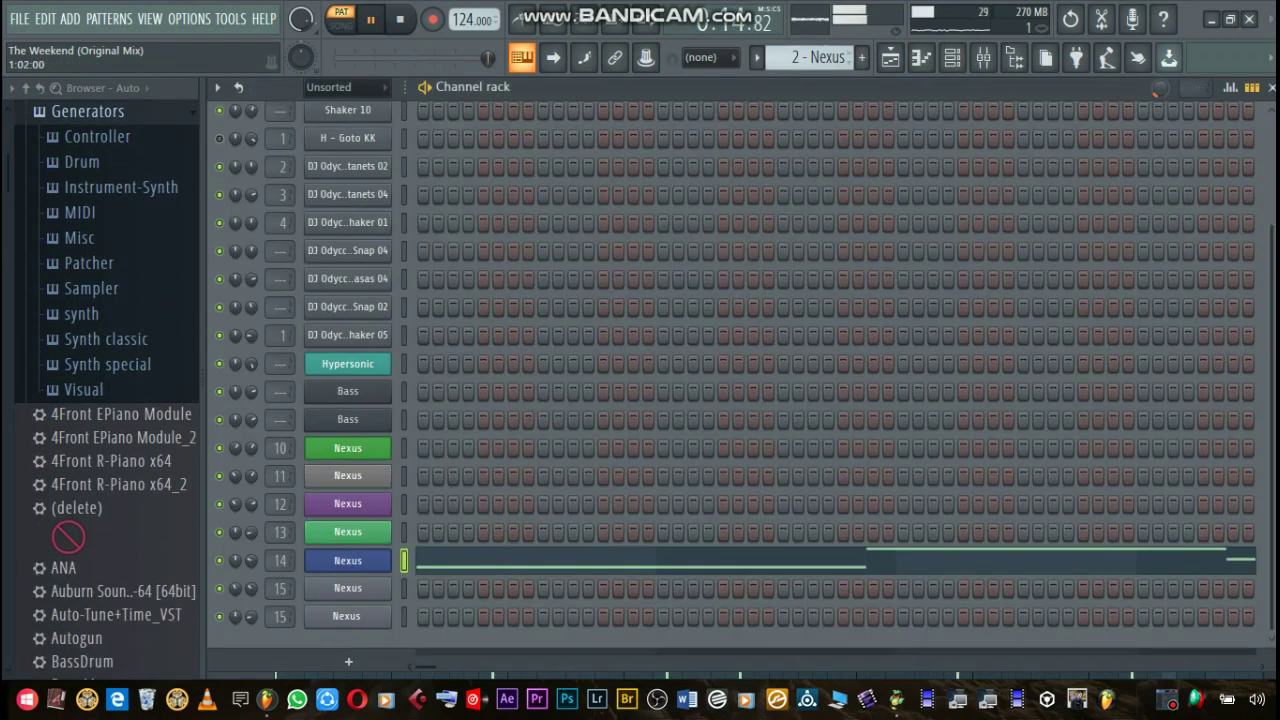
pyautogui.moveTo(68, 537); pyautogui.dragTo(1014, 206)
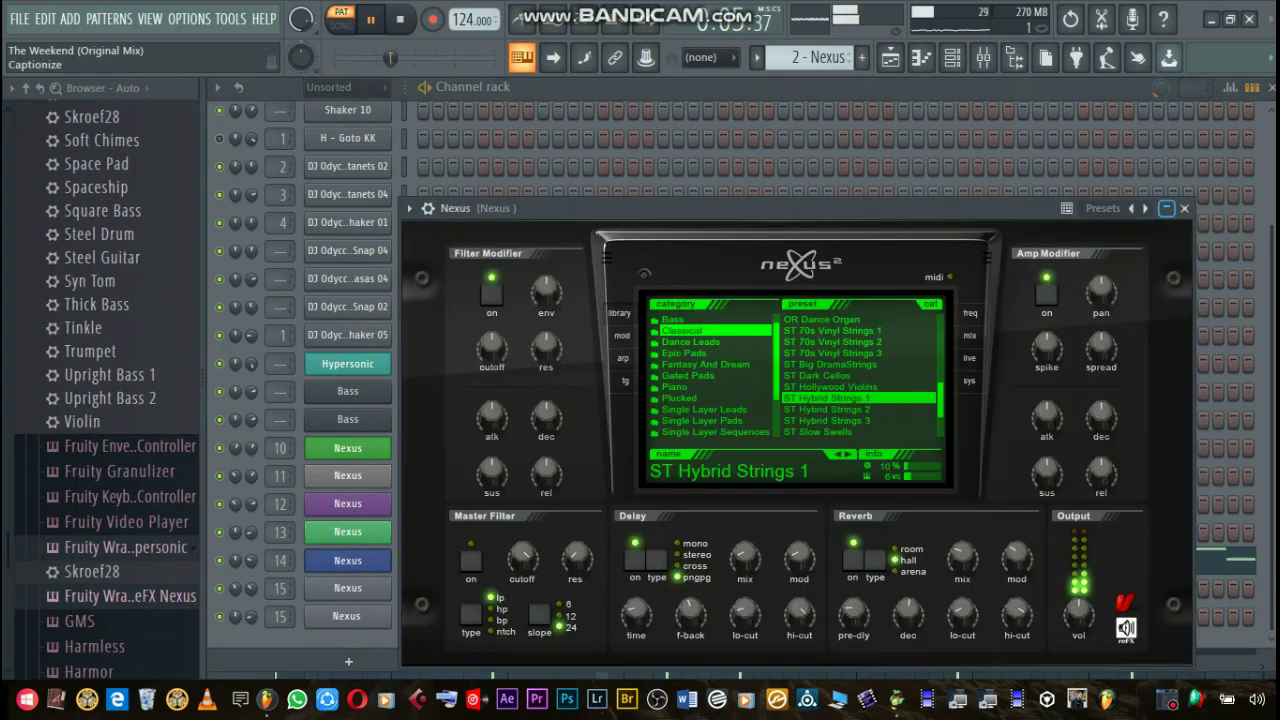
pyautogui.click(1166, 208)
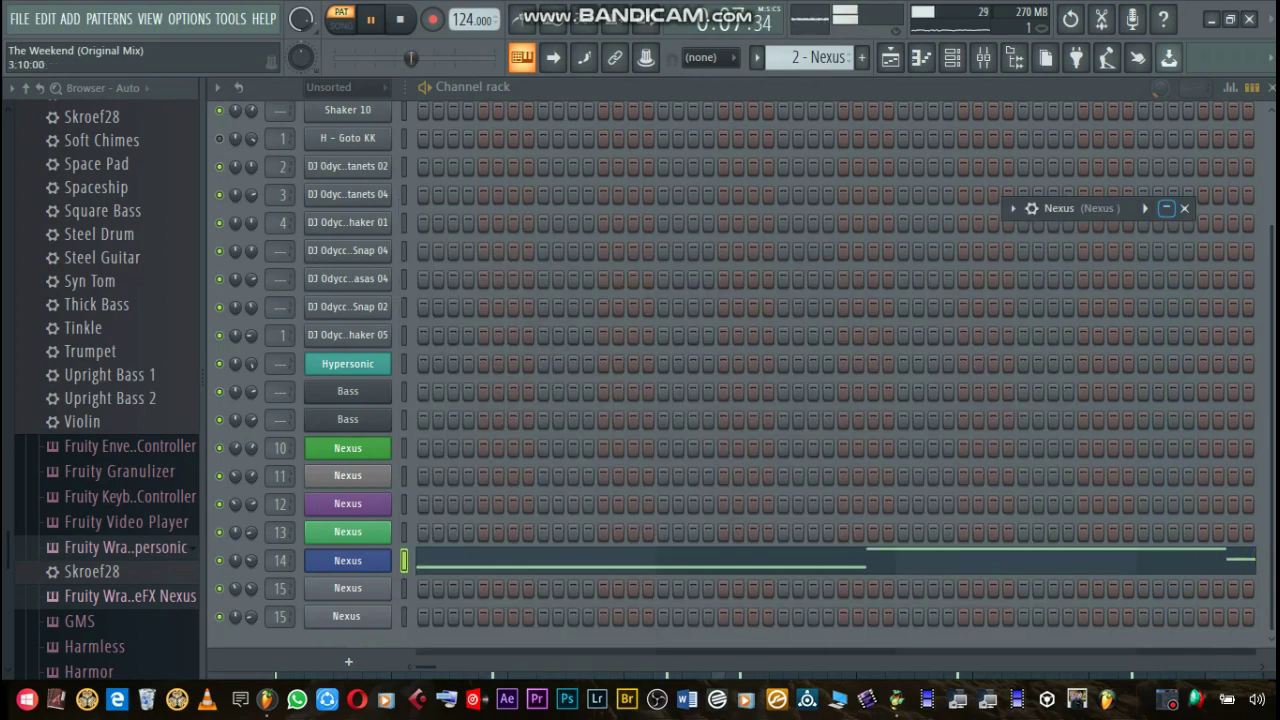
# Select the Kick pattern and examine its steps and the H - Goto KK channel's sampler settings.
pyautogui.press('F4')
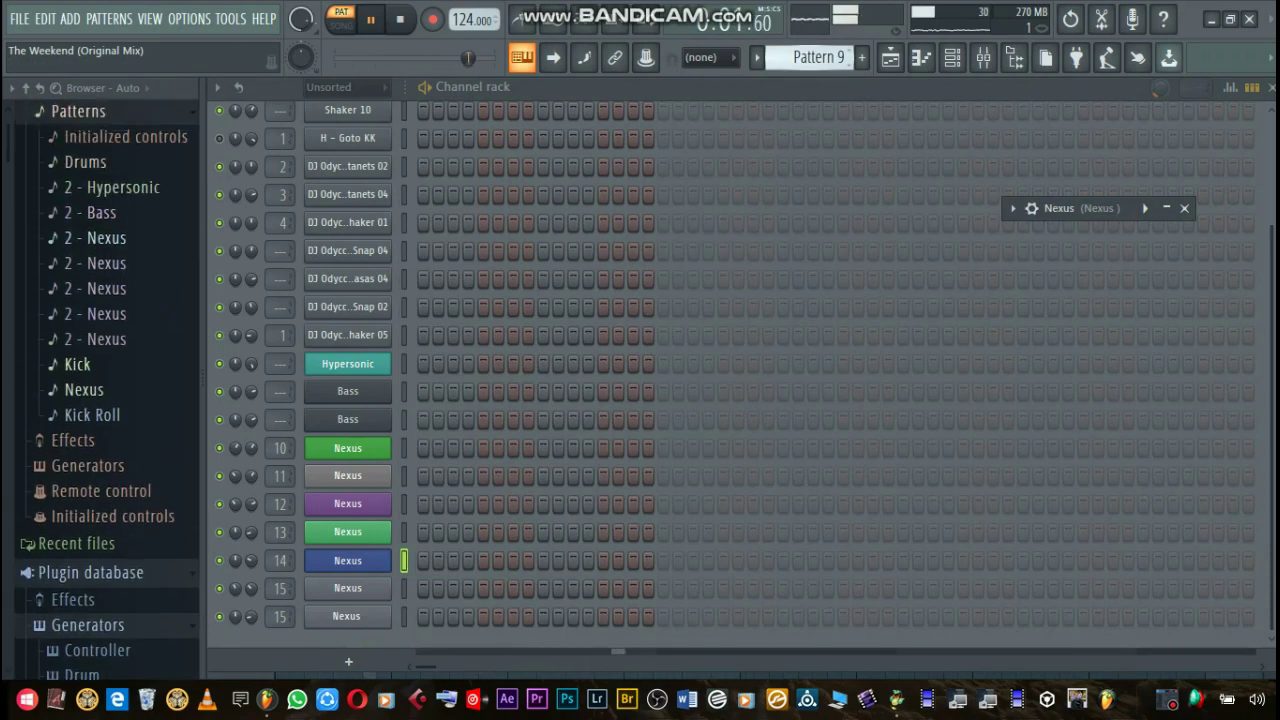
pyautogui.click(77, 364)
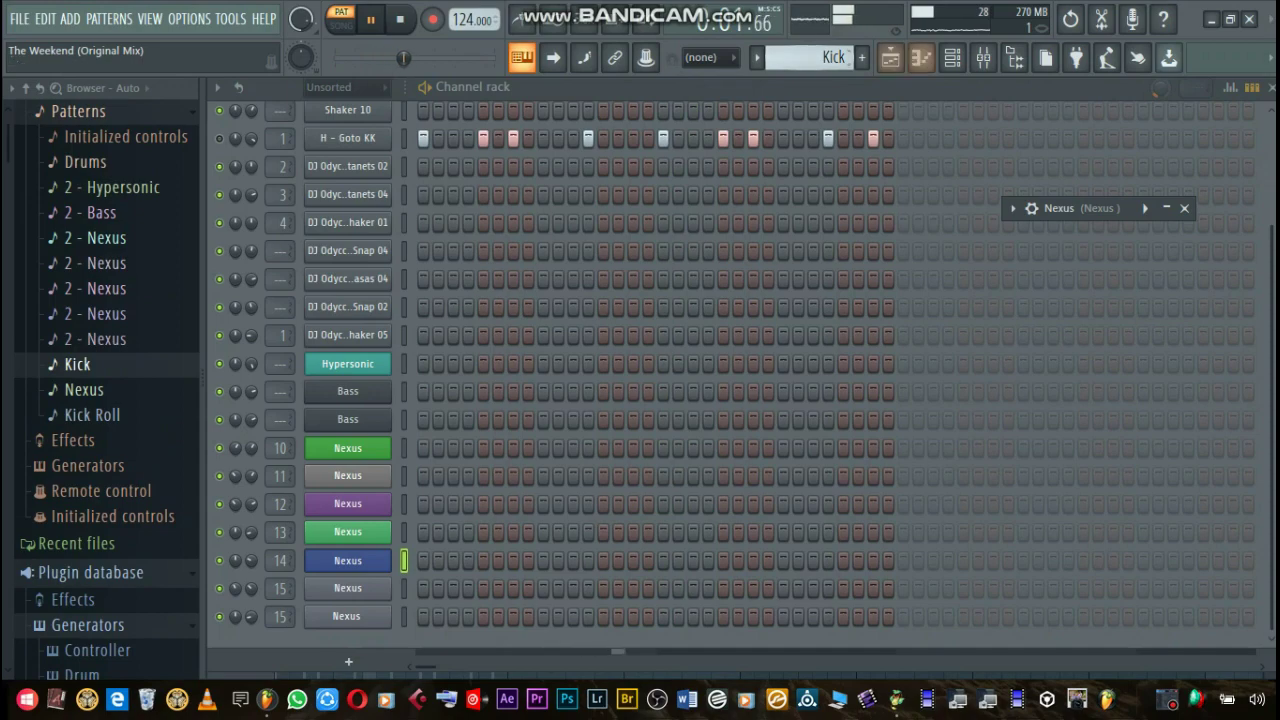
pyautogui.scroll(-10, 68, 537)
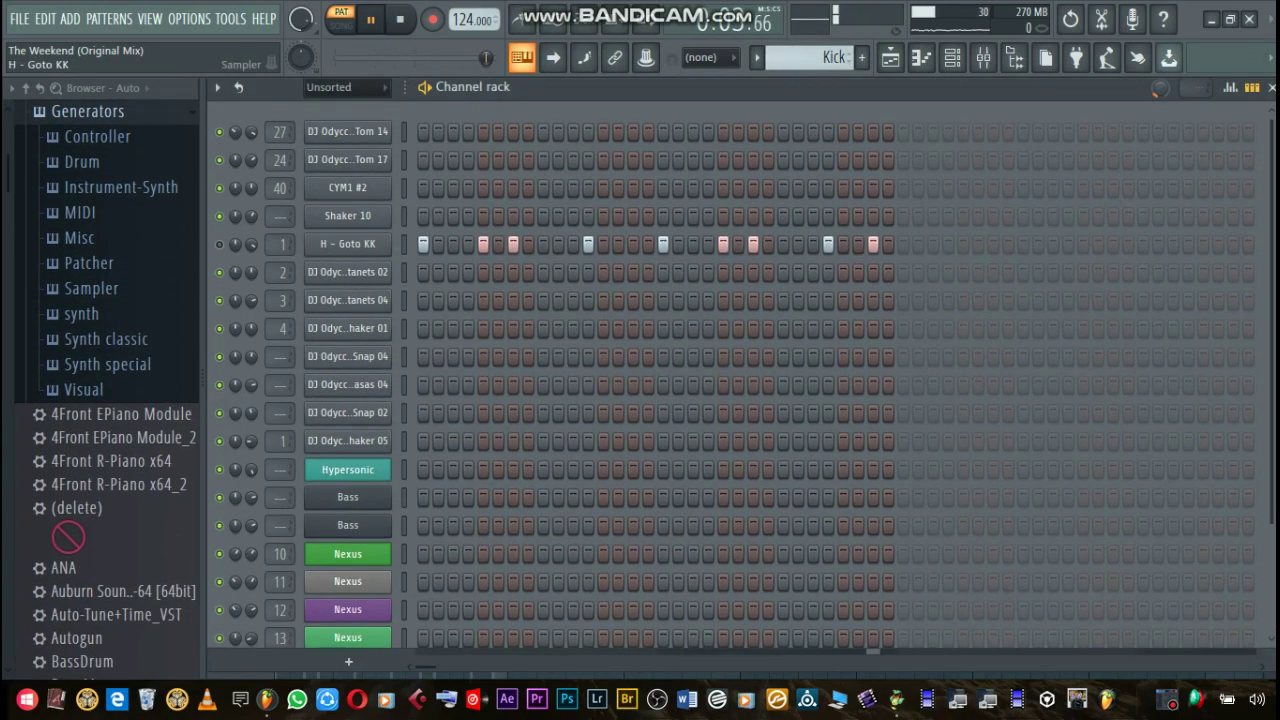
pyautogui.click(348, 246)
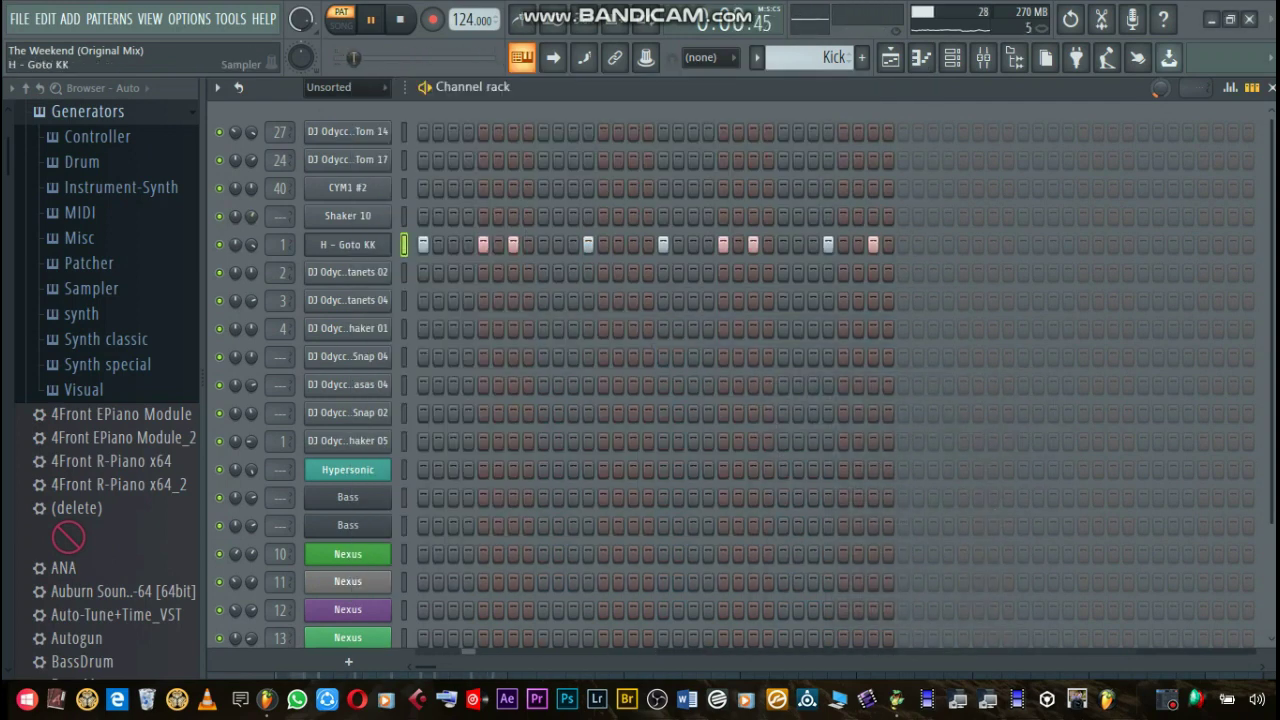
pyautogui.click(348, 244)
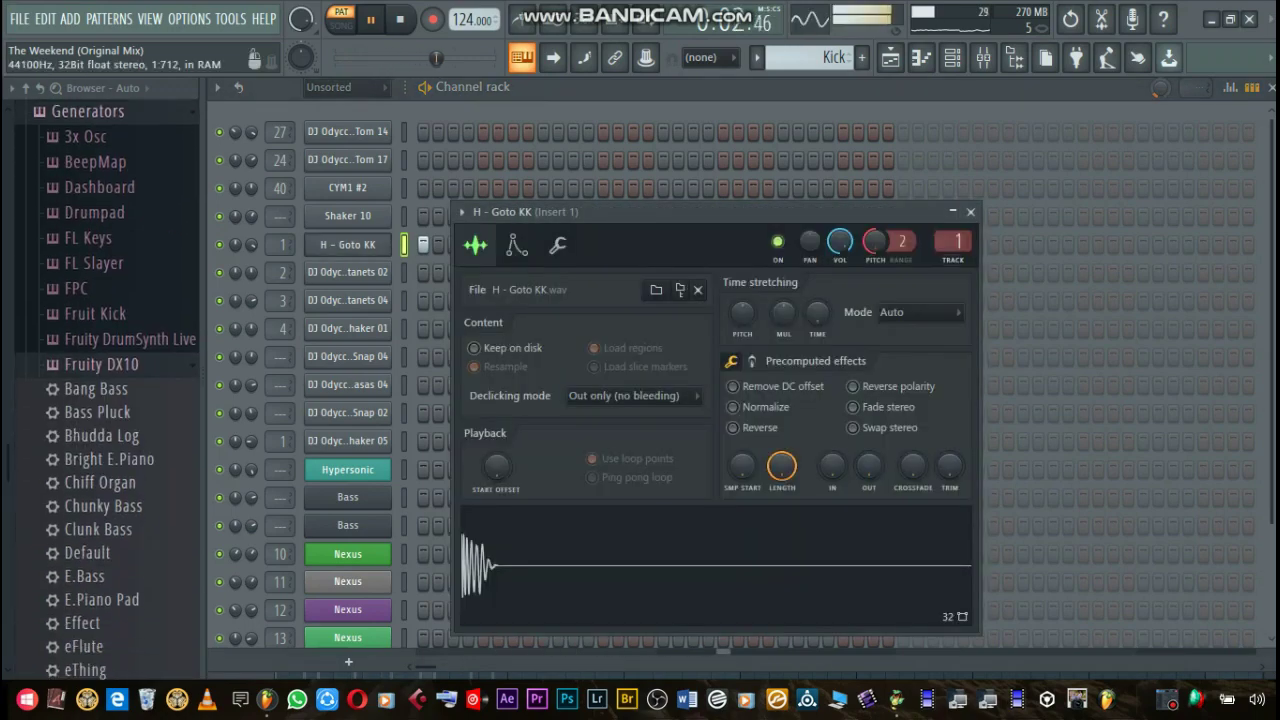
pyautogui.click(970, 212)
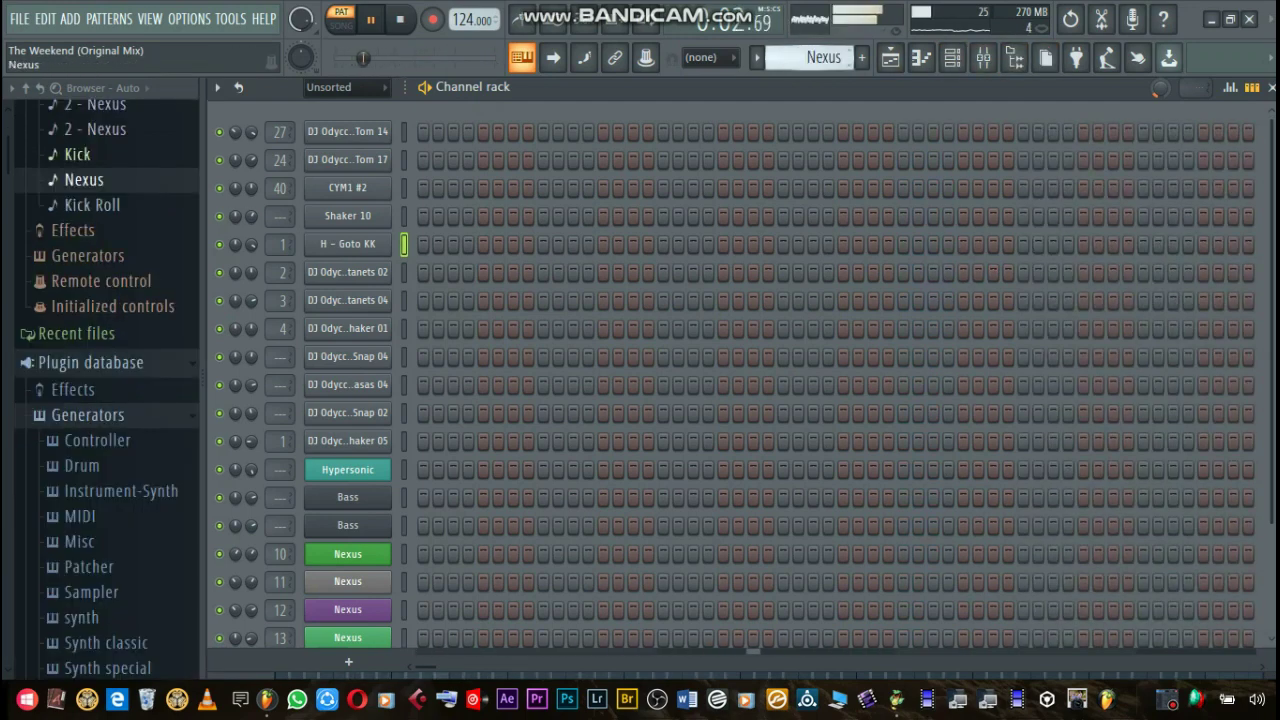
# Examine the last played track 15 Nexus channel's preset and piano roll notes in the Nexus pattern, and return to the channel rack.
pyautogui.scroll(-2, 735, 380)
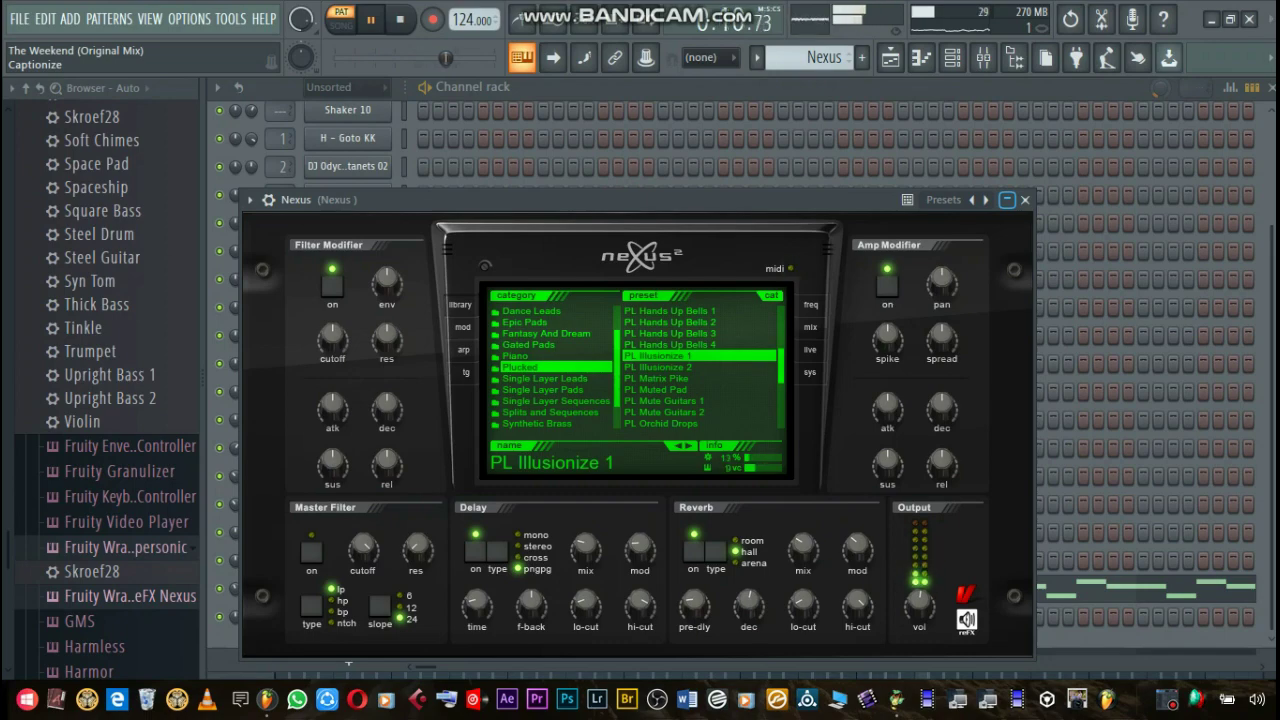
pyautogui.click(1008, 199)
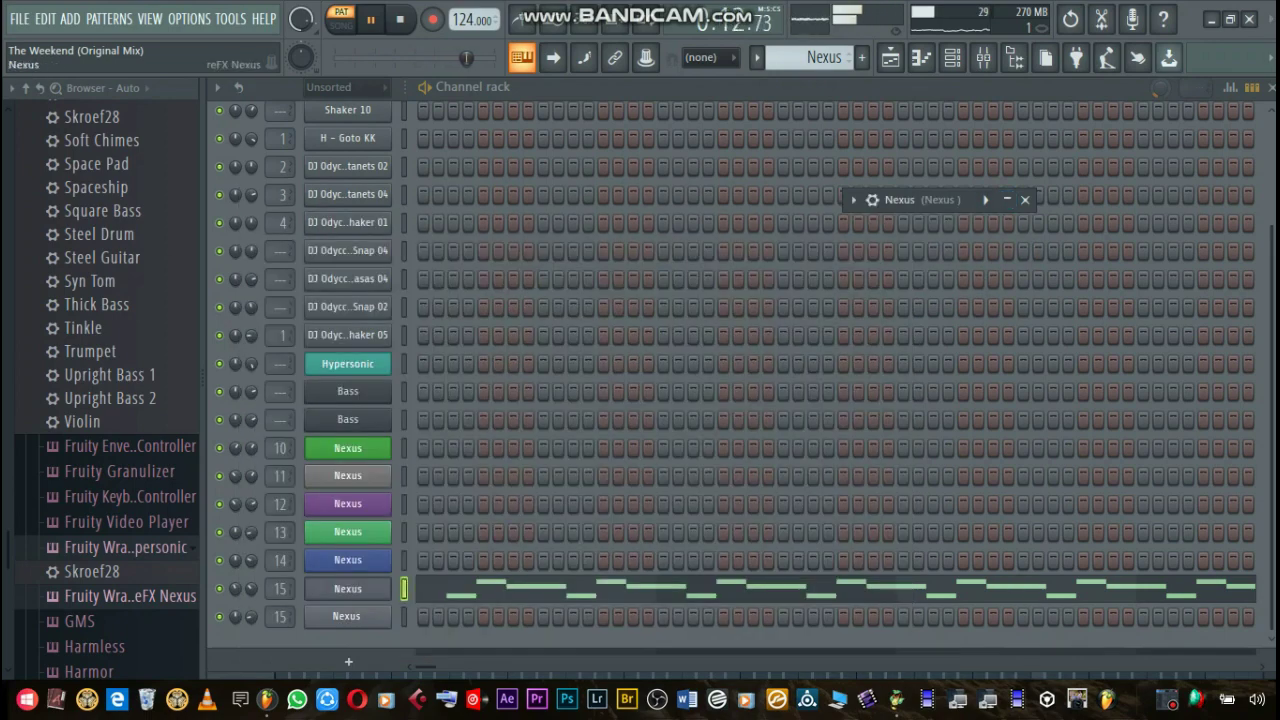
pyautogui.rightClick(390, 589)
pyautogui.click(430, 408)
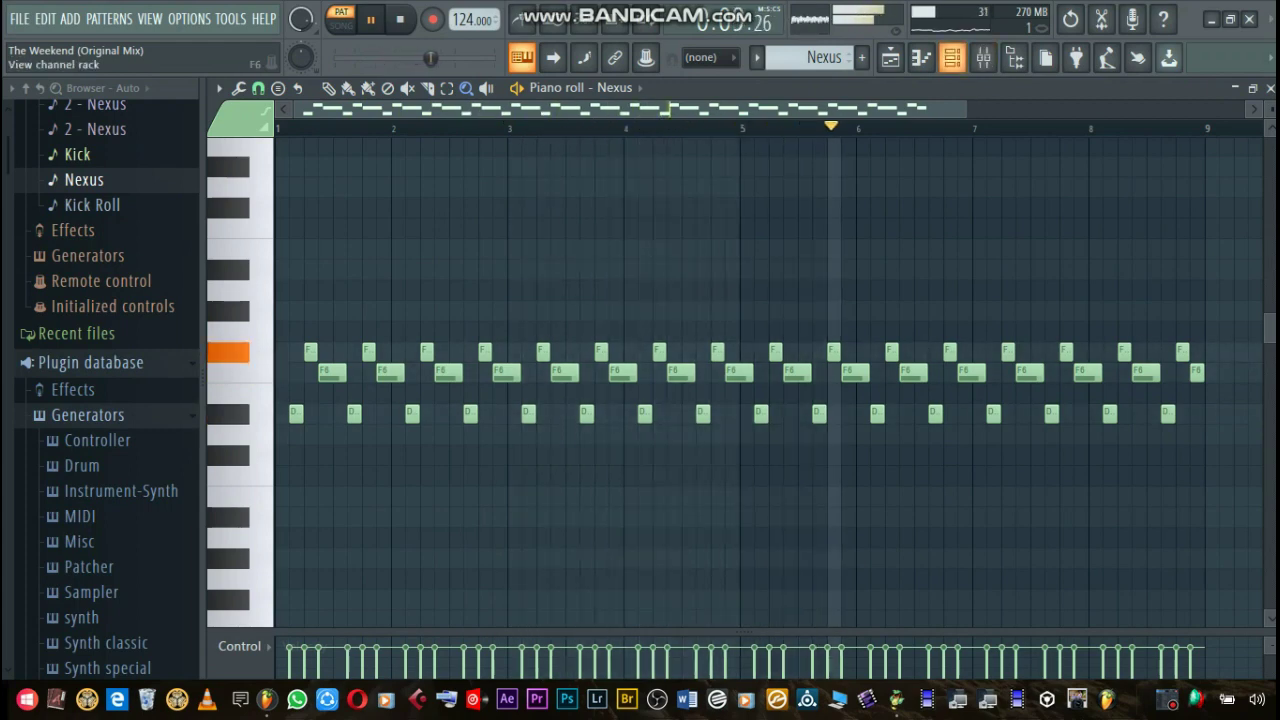
pyautogui.press('F6')
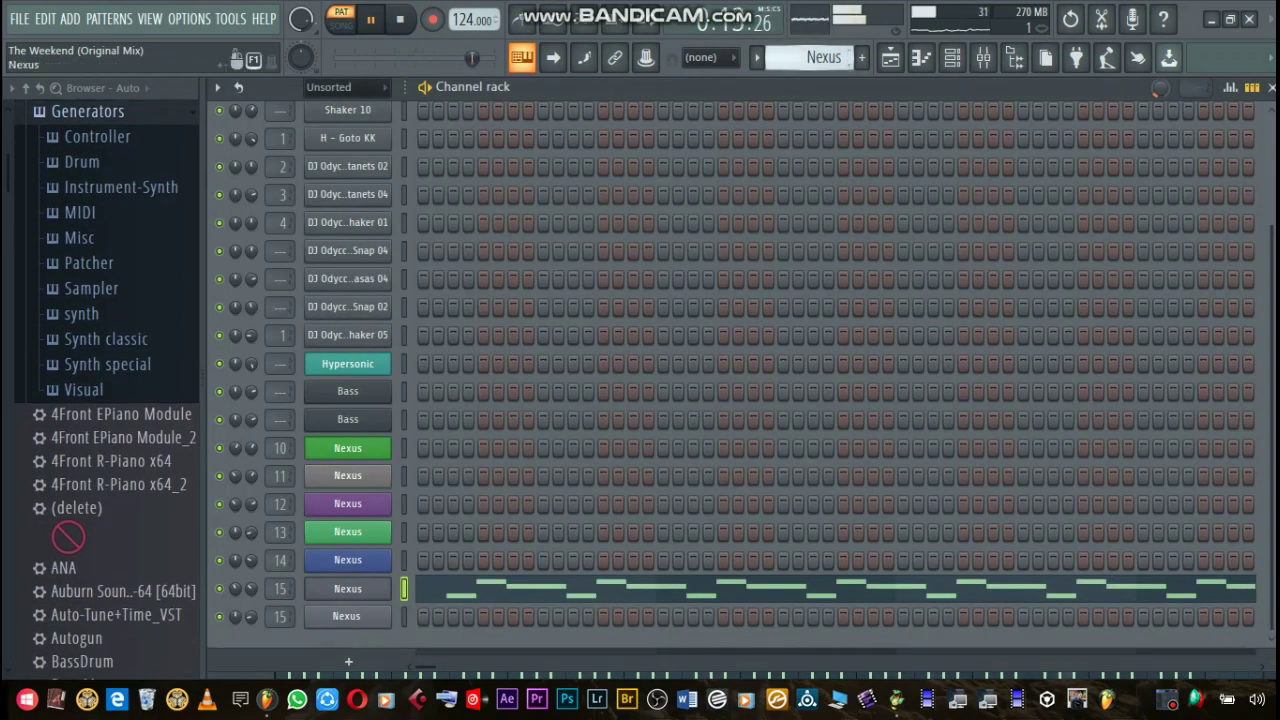
# Select the Kick Roll pattern and examine the steps and notes of its drum channels.
pyautogui.press('F4')
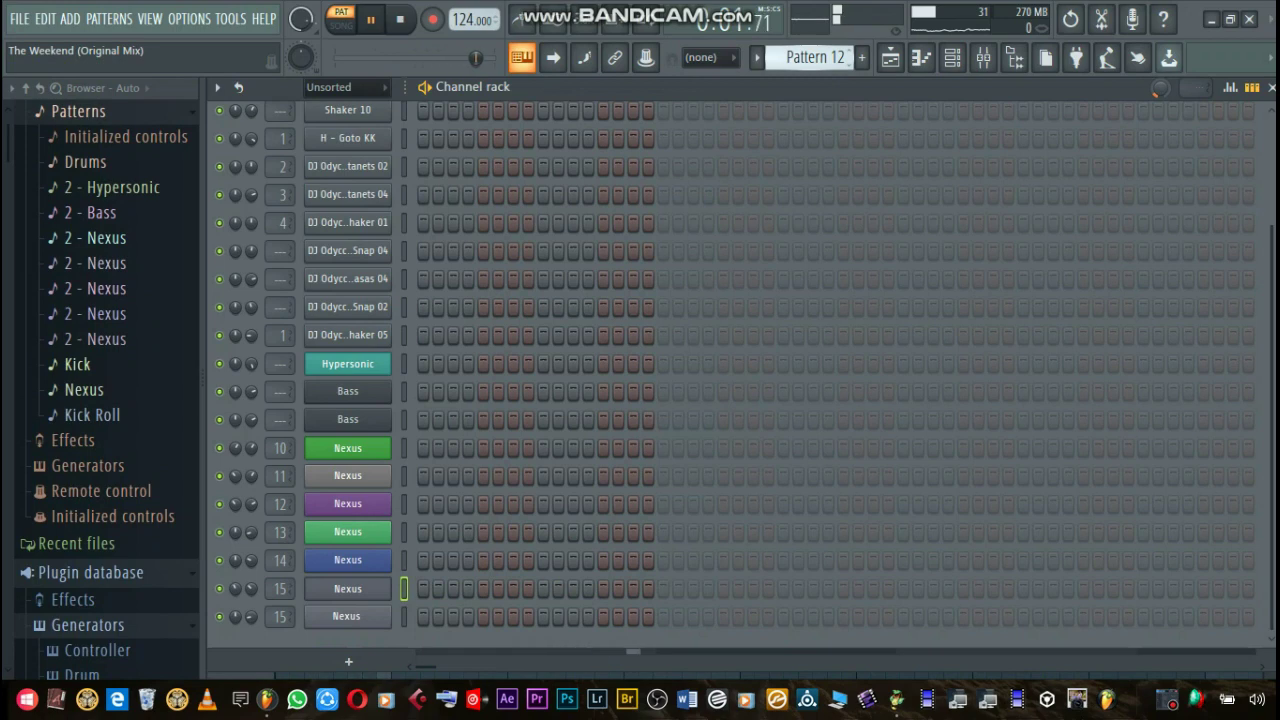
pyautogui.click(92, 414)
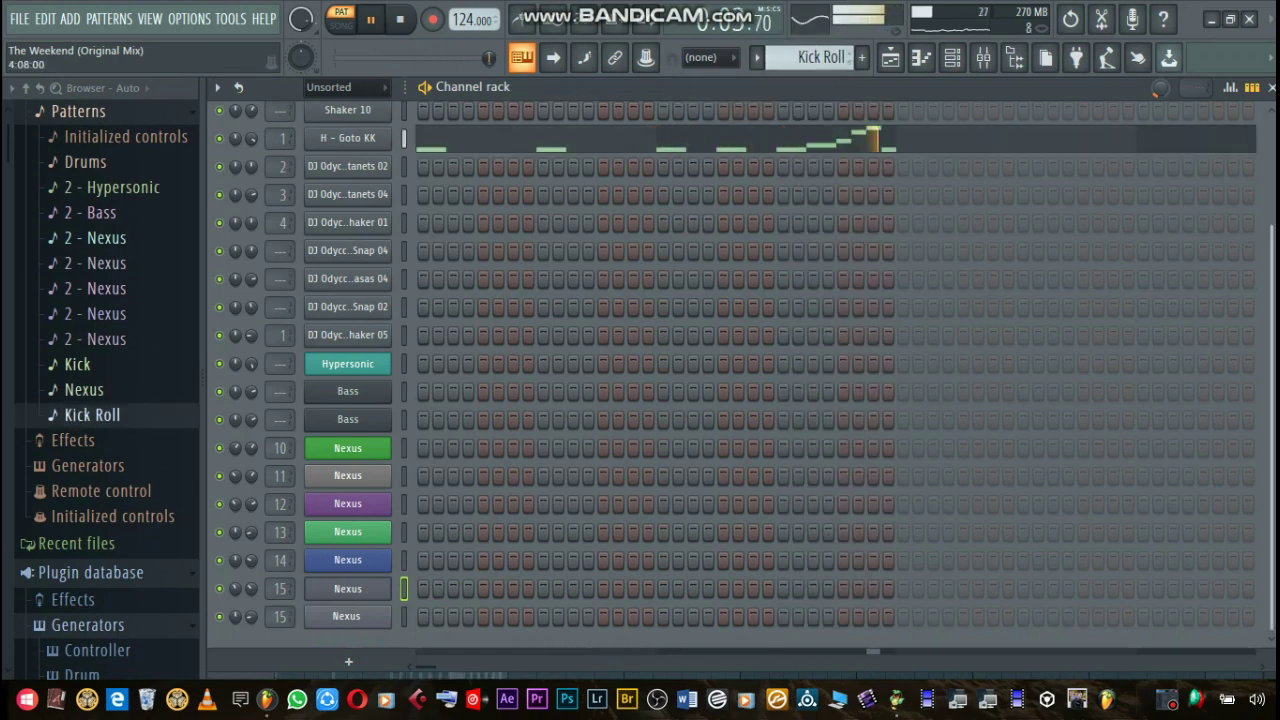
pyautogui.scroll(2, 735, 370)
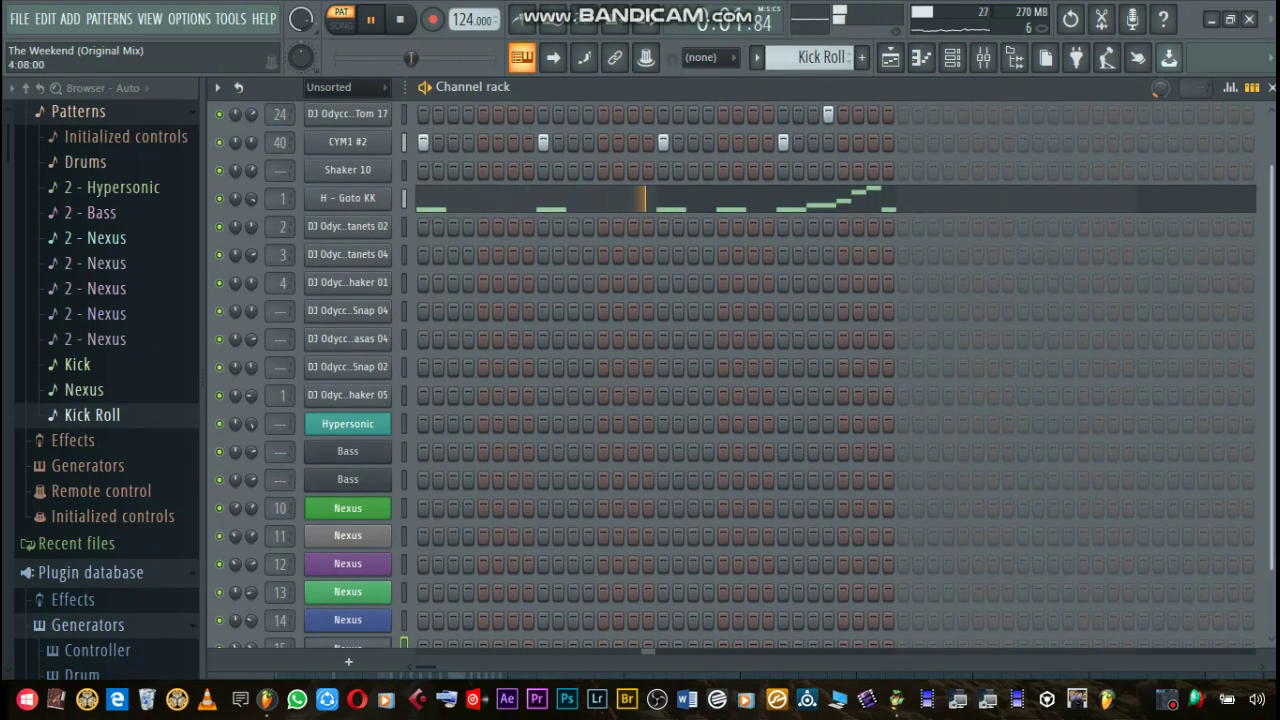
pyautogui.scroll(2, 735, 370)
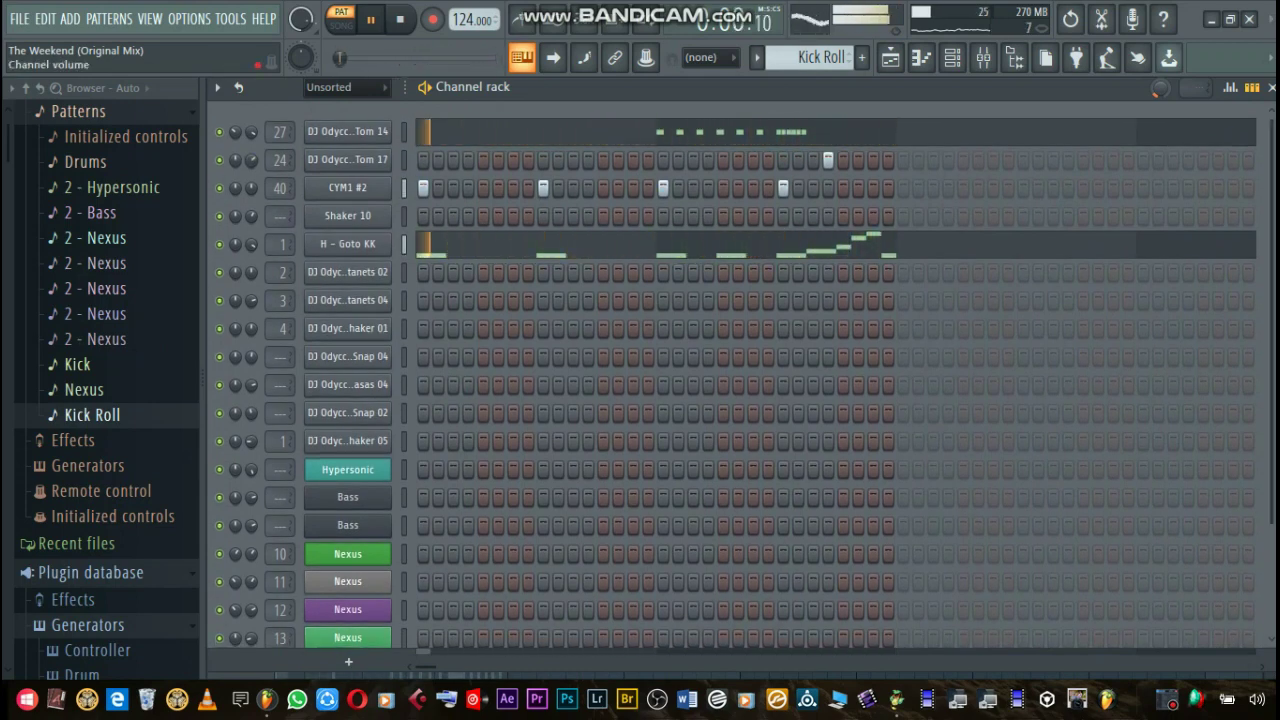
# Mute the Tom 17, CYM1 #2, Shaker 10 and H - Goto KK channels, and examine the Tom 14 channel's graph and piano roll notes.
pyautogui.click(219, 160)
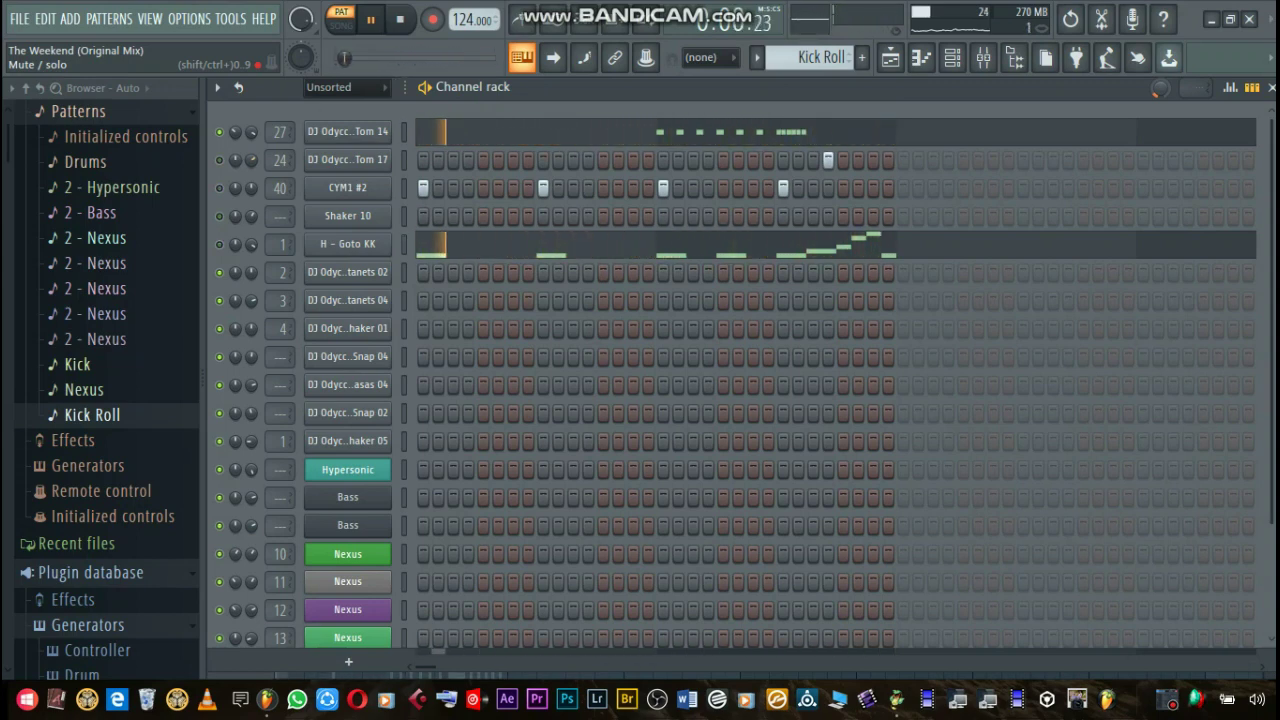
pyautogui.rightClick(385, 131)
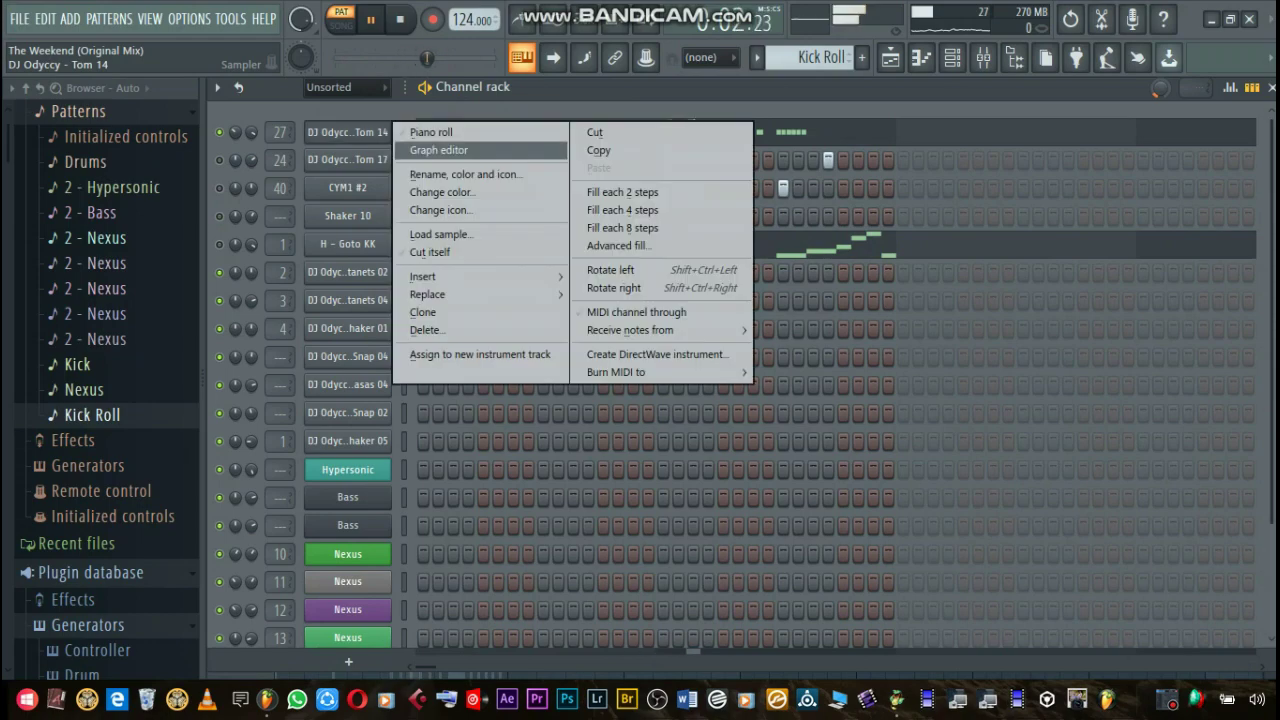
pyautogui.click(440, 150)
pyautogui.rightClick(388, 131)
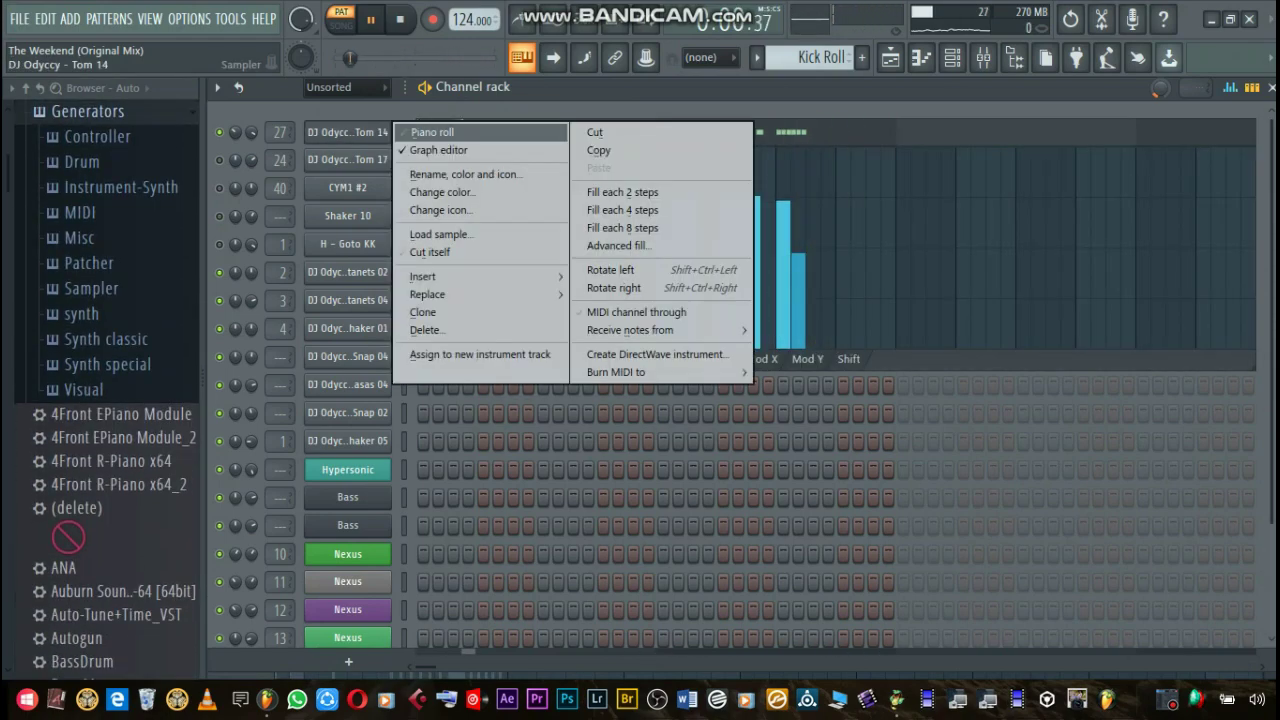
pyautogui.click(431, 132)
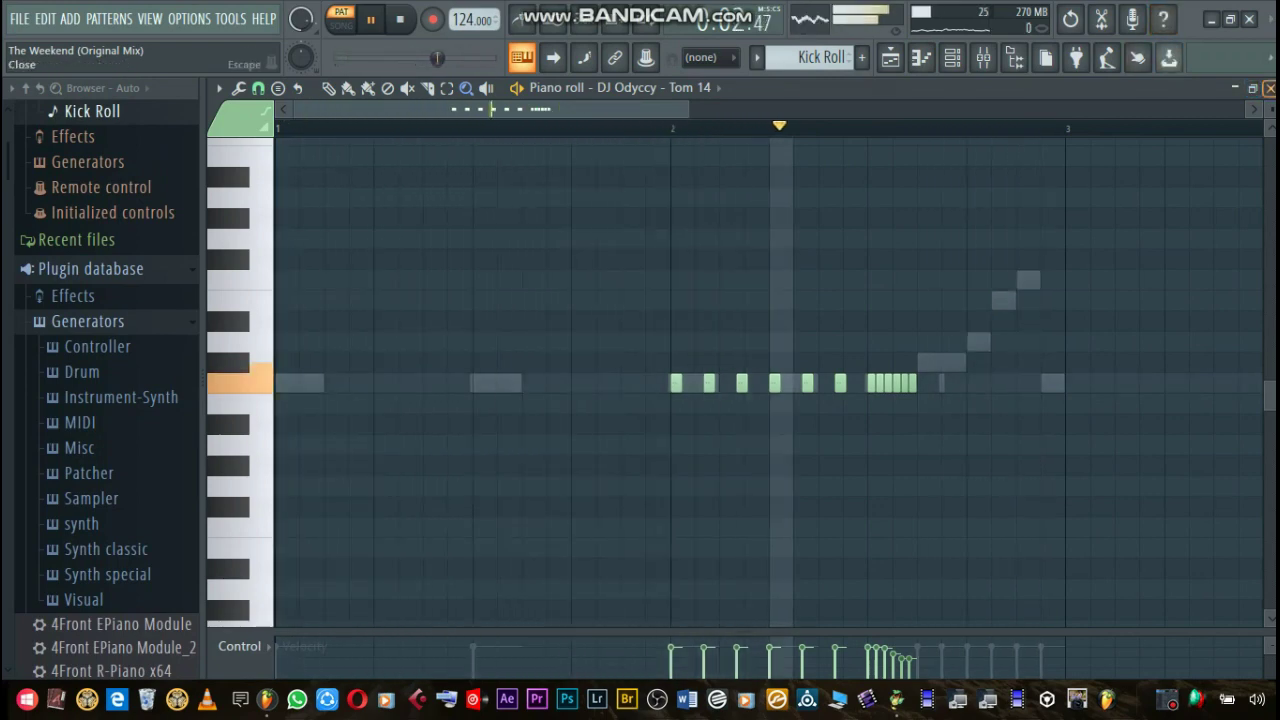
pyautogui.click(1269, 88)
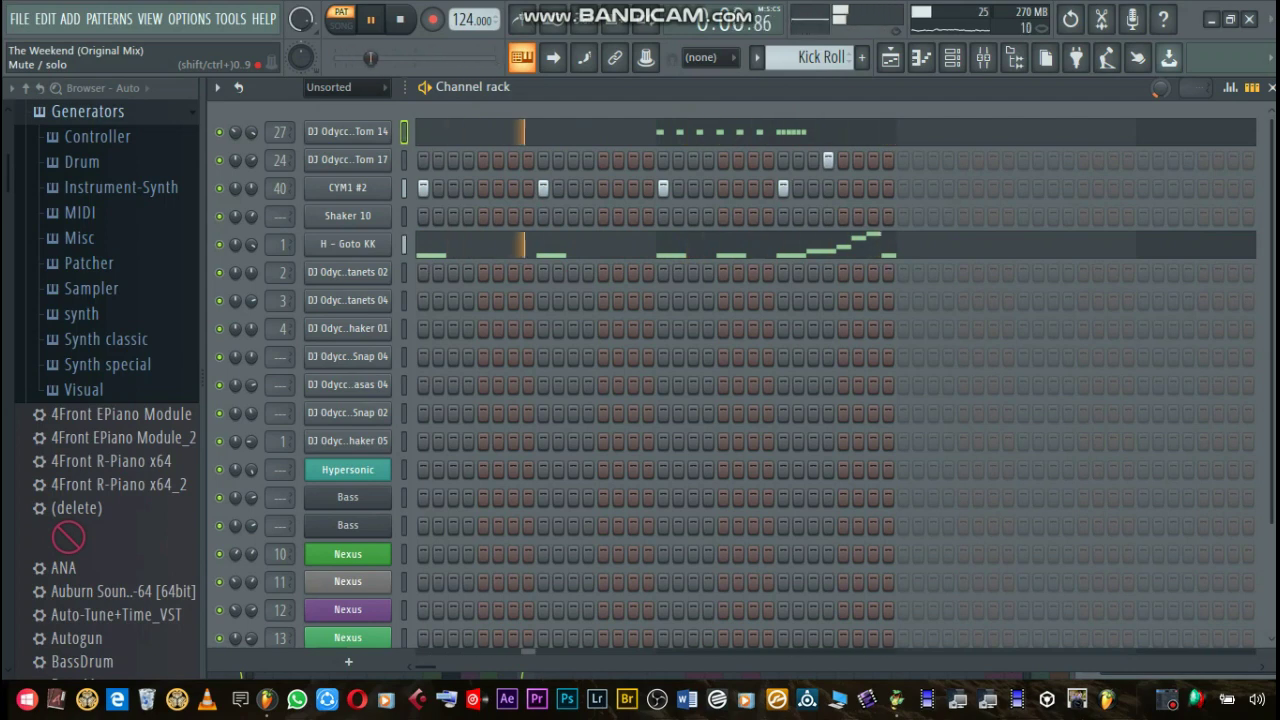
# Examine the H - Goto KK channel's kick roll notes in the piano roll, and return to the channel rack.
pyautogui.rightClick(416, 242)
pyautogui.click(440, 248)
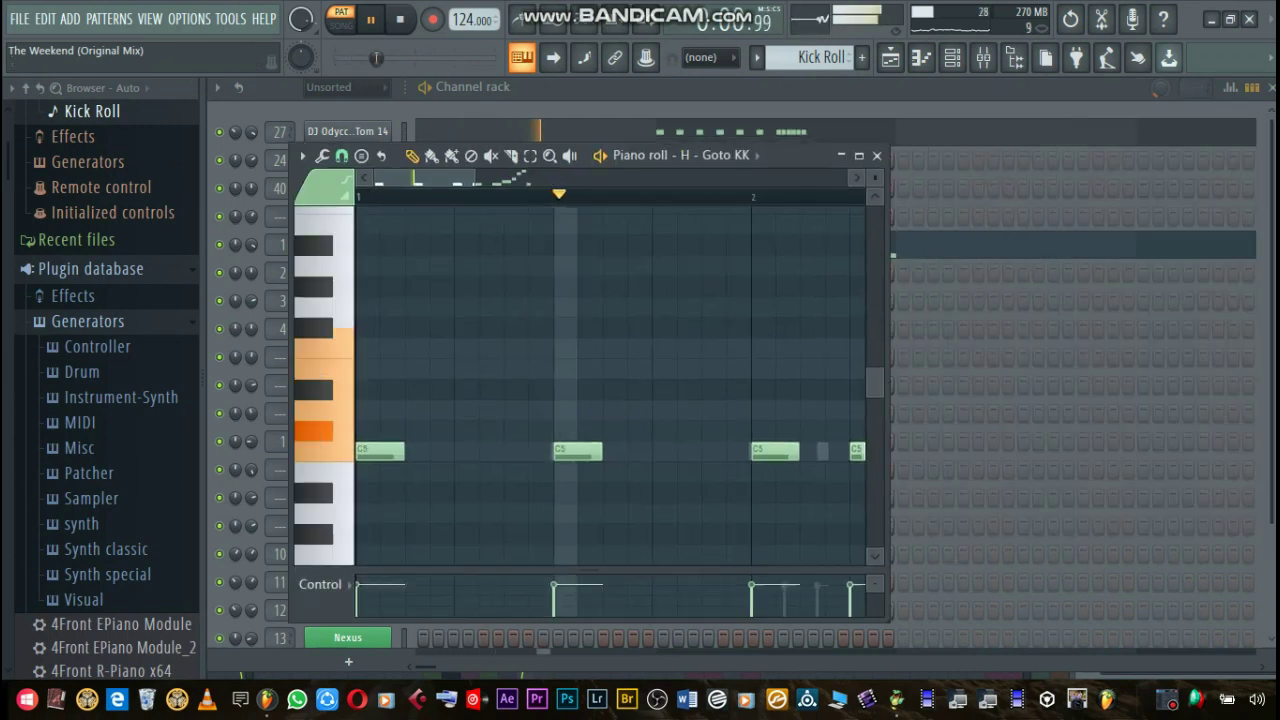
pyautogui.press('F7')
pyautogui.scroll(-5, 68, 537)
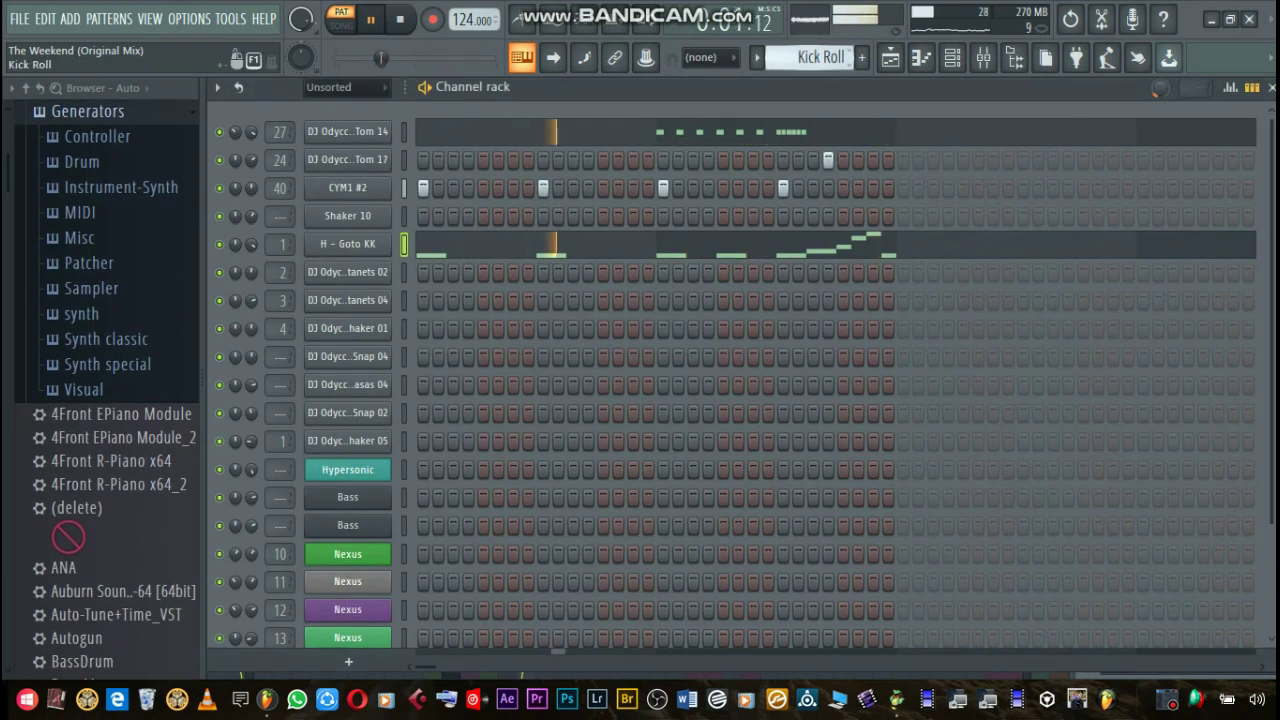
# Leave the Kick Roll pattern for an empty one, open the playlist and switch playback to song mode.
pyautogui.scroll(12, 68, 537)
pyautogui.press('F4')
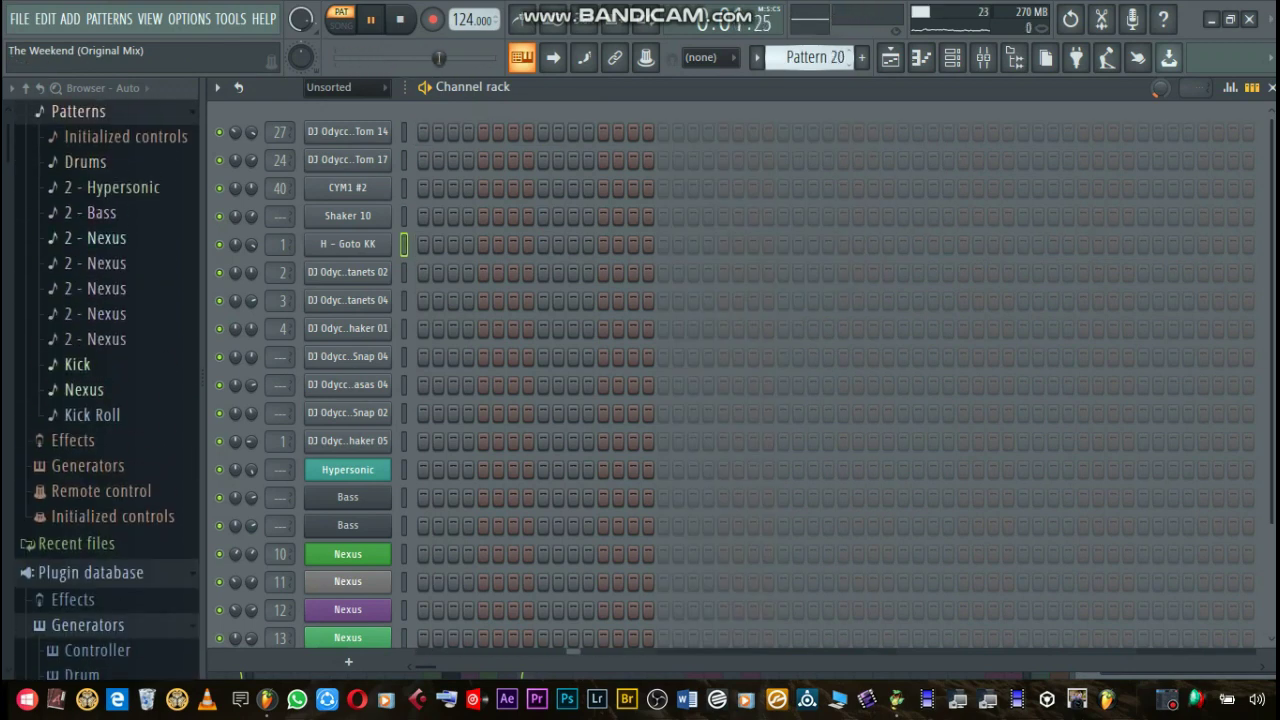
pyautogui.scroll(-3, 740, 380)
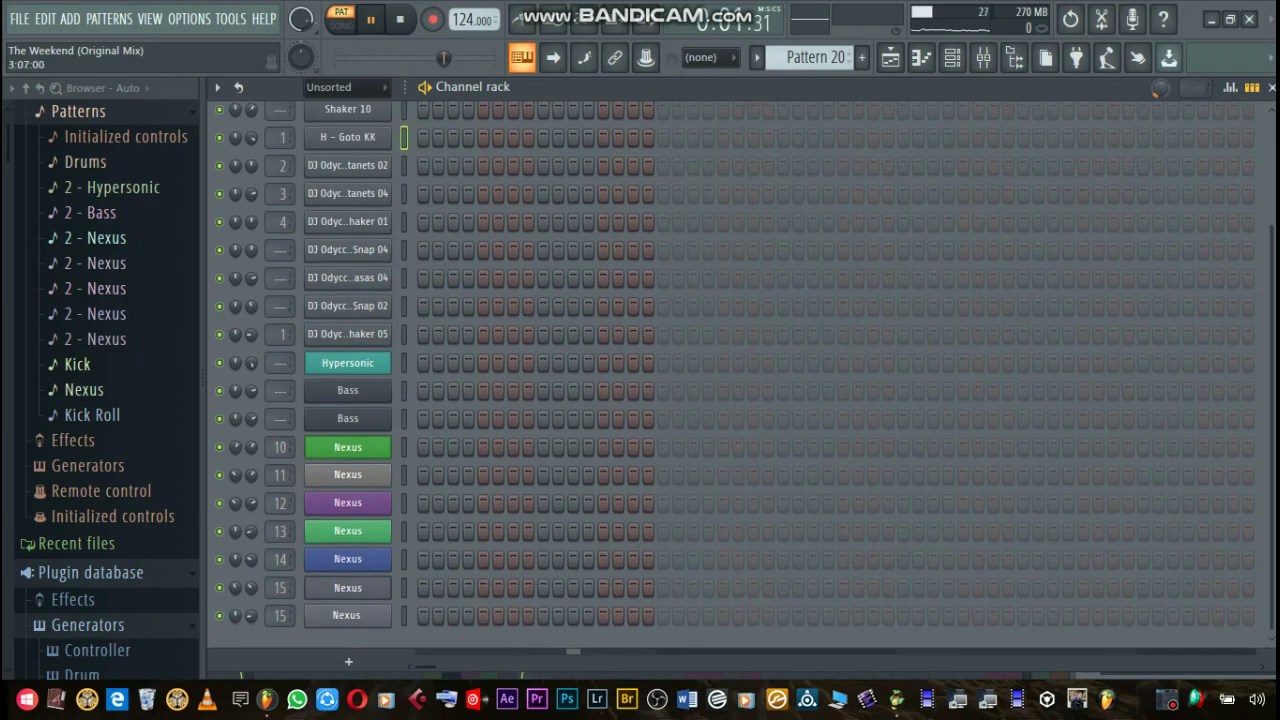
pyautogui.scroll(-1, 815, 57)
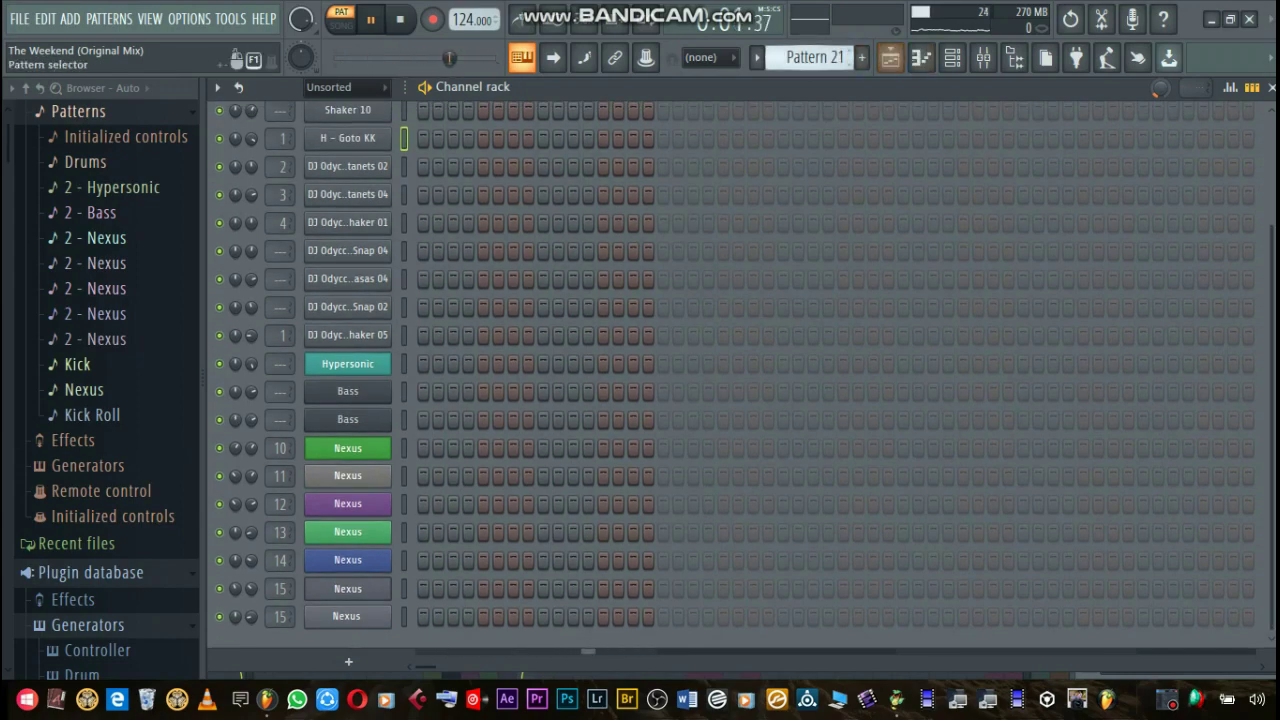
pyautogui.scroll(-3, 815, 57)
pyautogui.click(890, 57)
pyautogui.press('l')
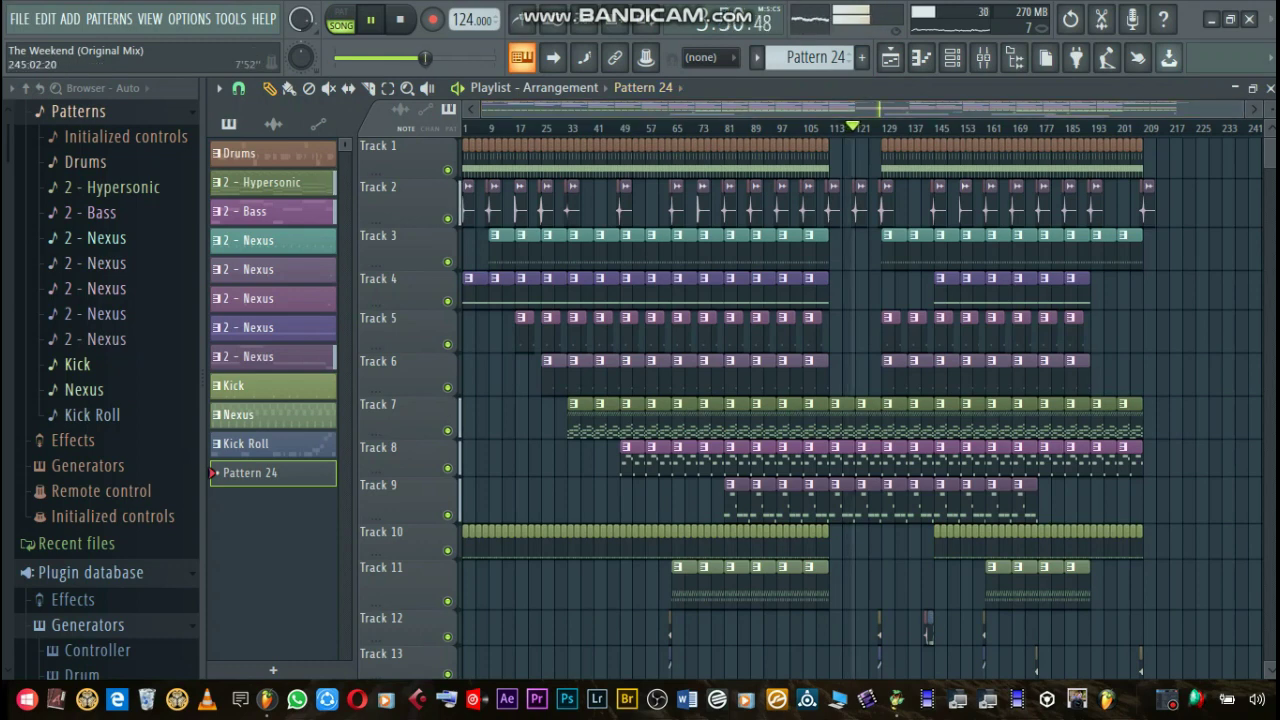
# Look over the playlist's lower tracks and select the third 2 - Nexus pattern.
pyautogui.scroll(-3, 800, 400)
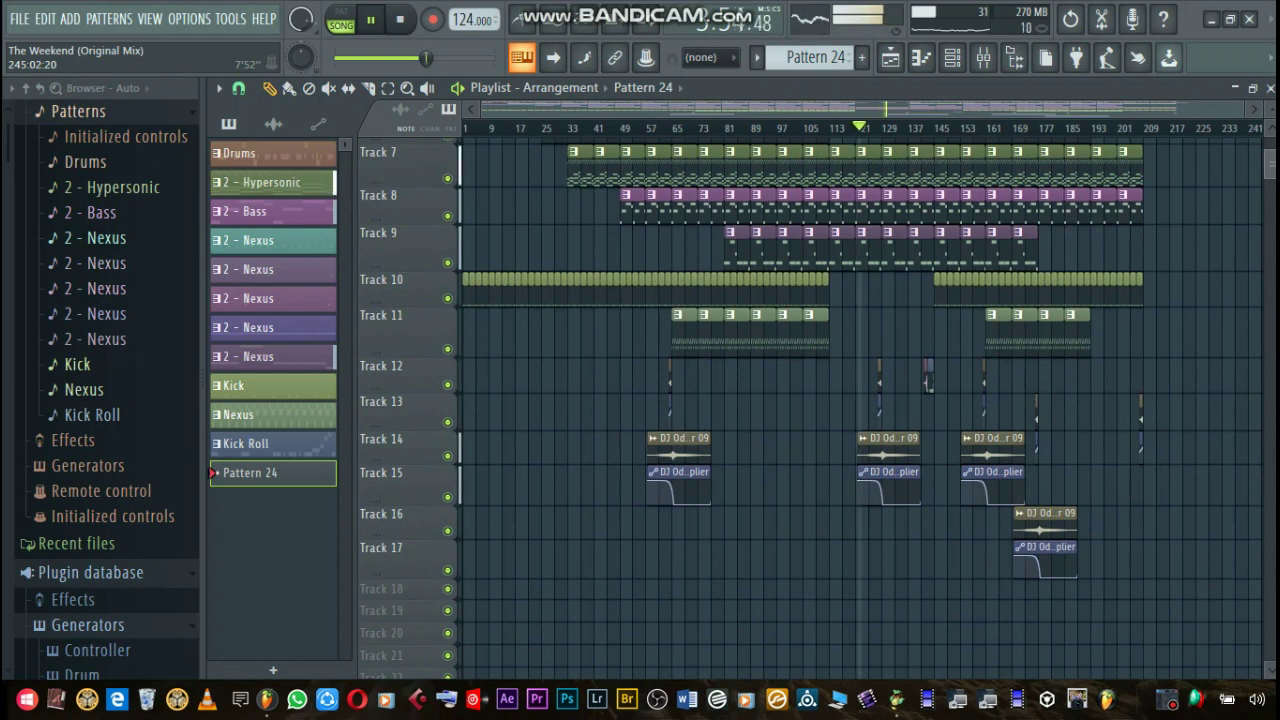
pyautogui.scroll(1, 800, 400)
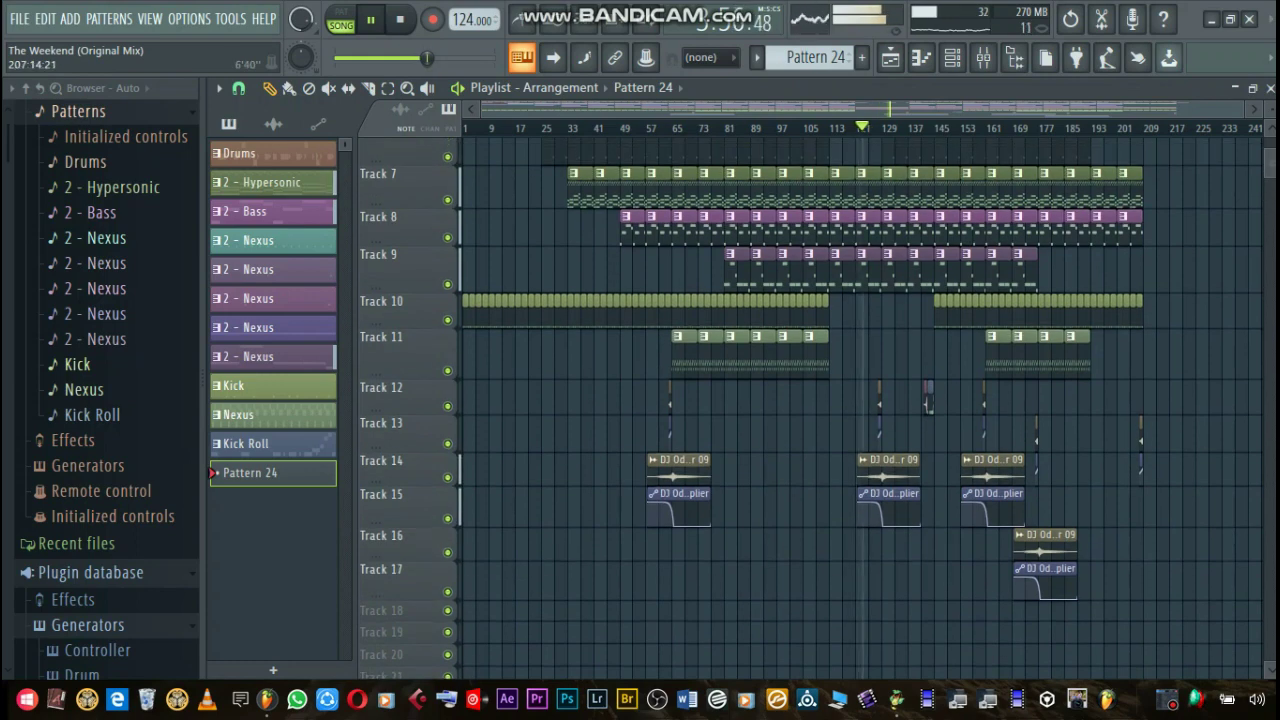
pyautogui.press('KP_Subtract')
pyautogui.press('KP_Subtract')
pyautogui.scroll(-10, 815, 57)
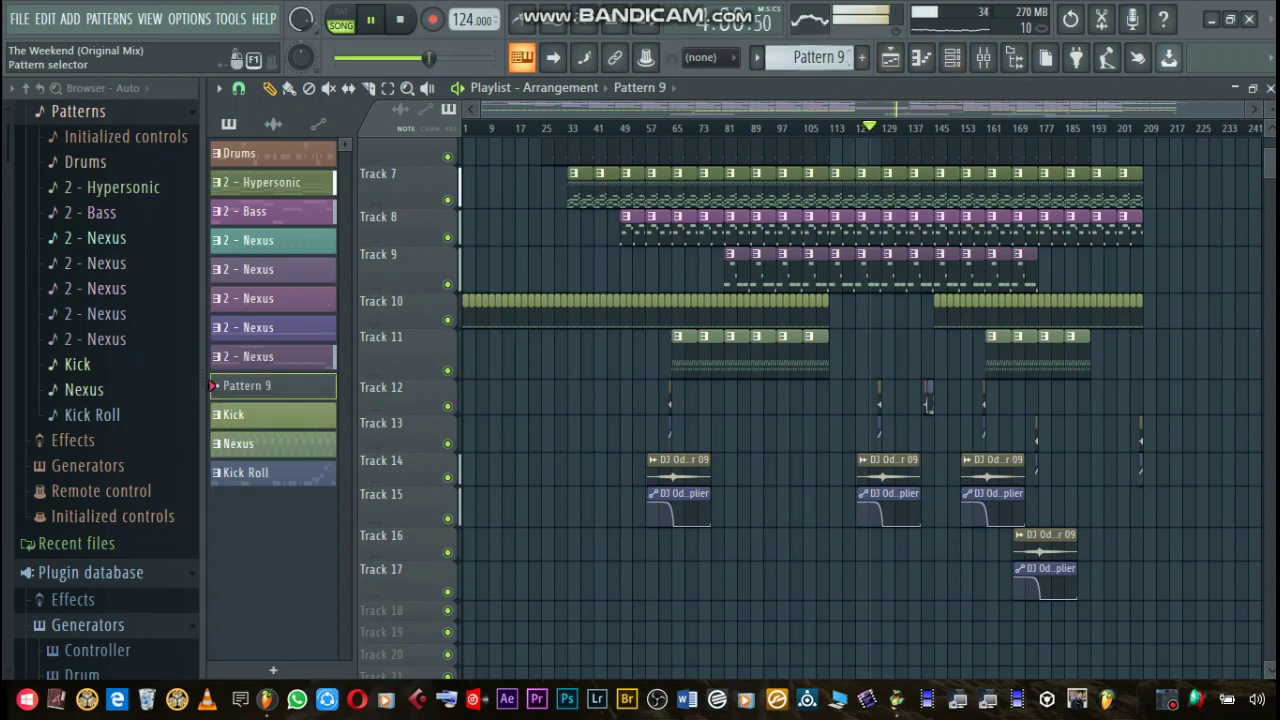
pyautogui.click(95, 288)
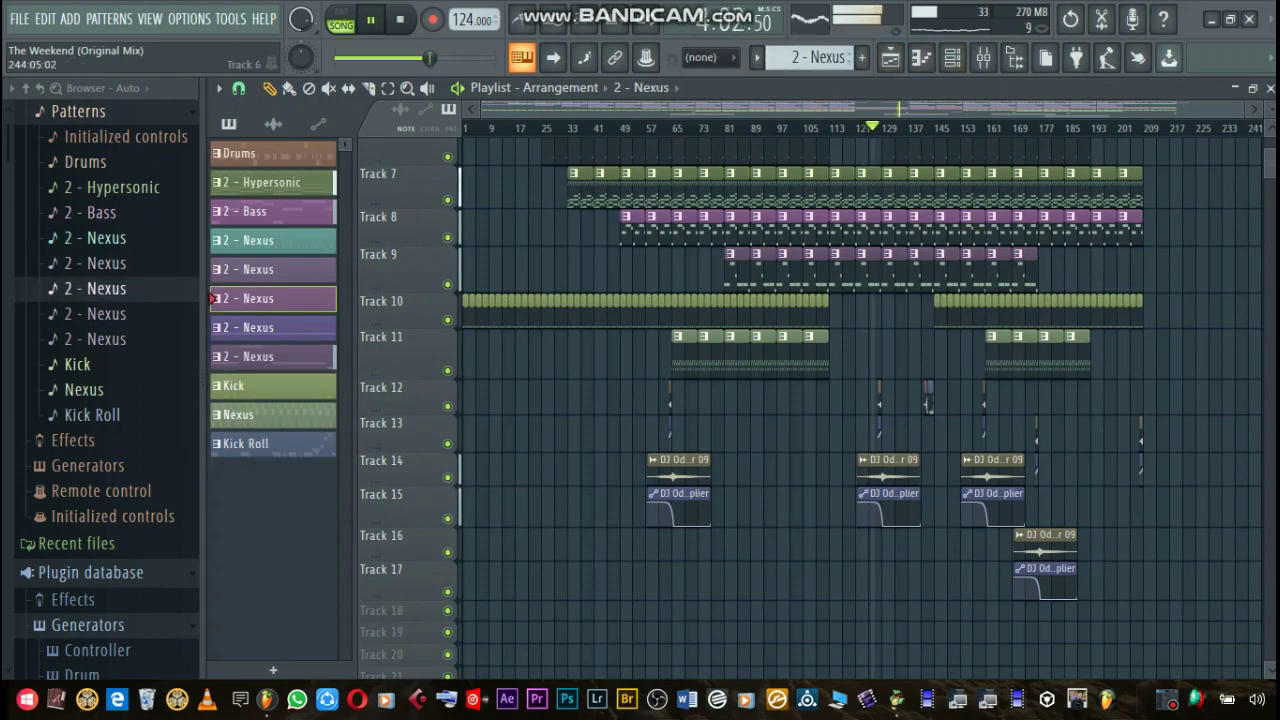
# Examine how the pattern, audio and automation clips are arranged across tracks 1 to 17 of the playlist during playback.
pyautogui.scroll(5, 850, 400)
pyautogui.scroll(-8, 850, 400)
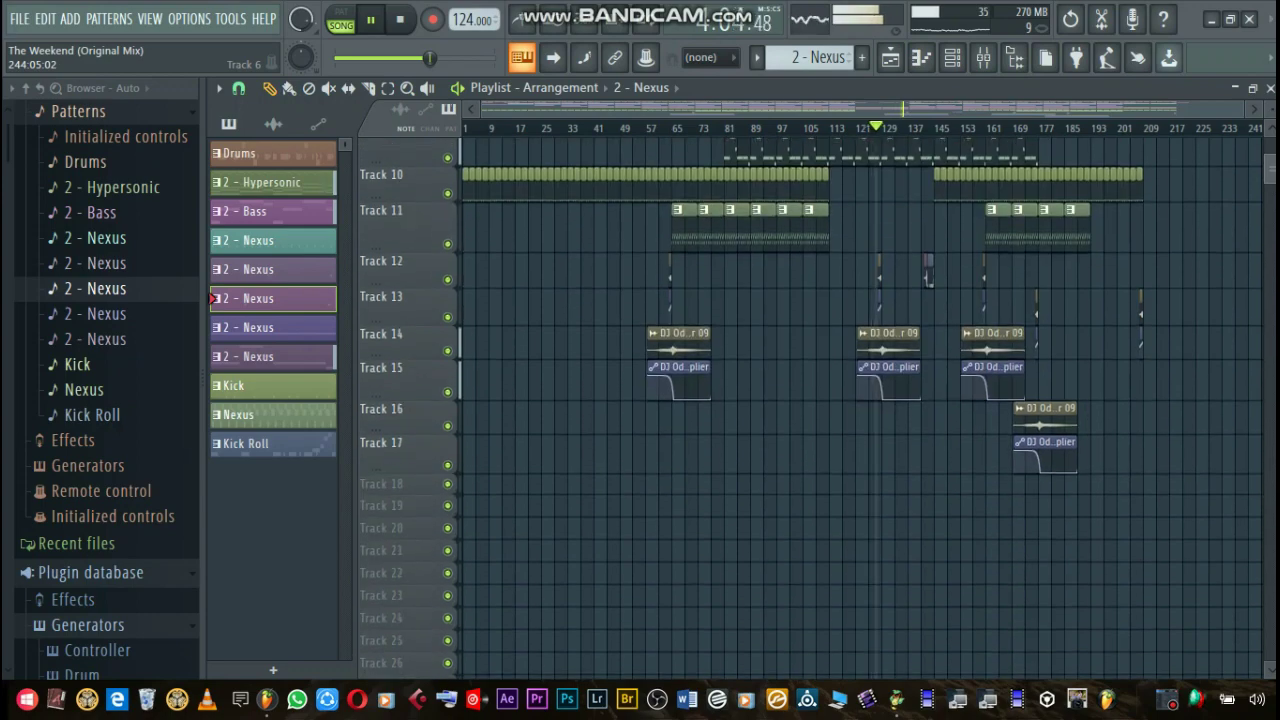
pyautogui.scroll(3, 850, 400)
pyautogui.scroll(3, 850, 400)
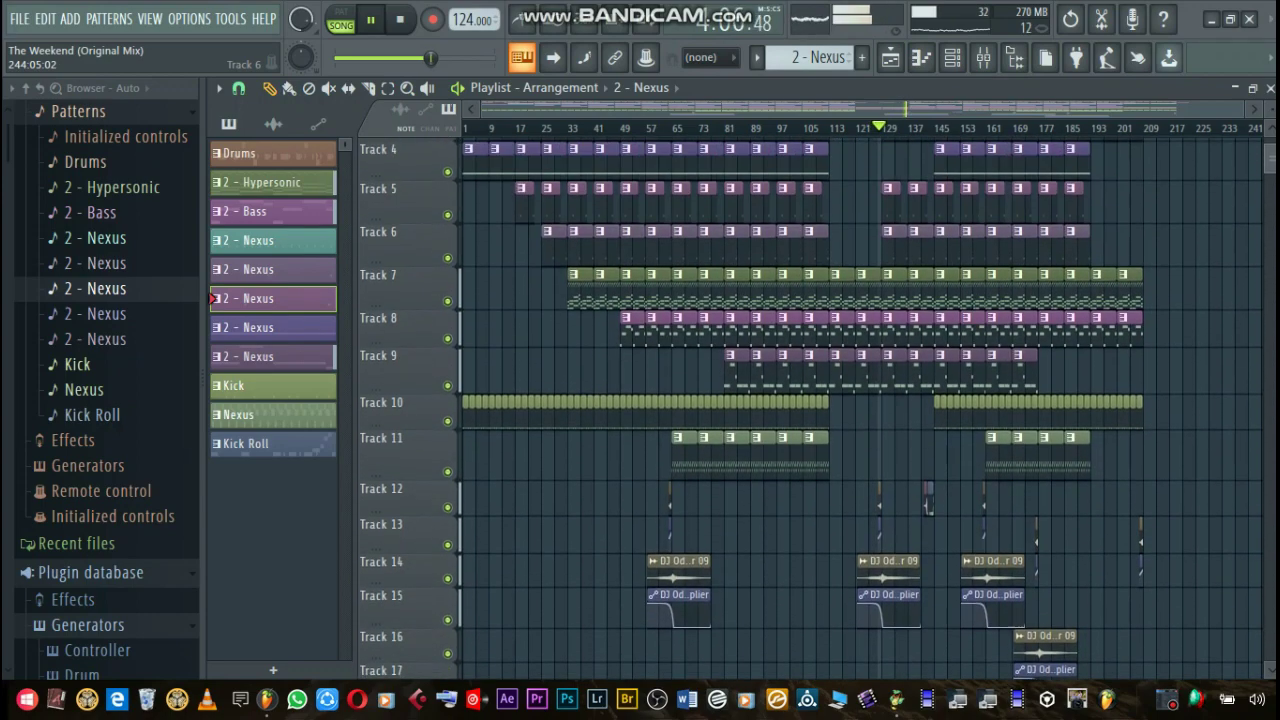
pyautogui.scroll(2, 850, 400)
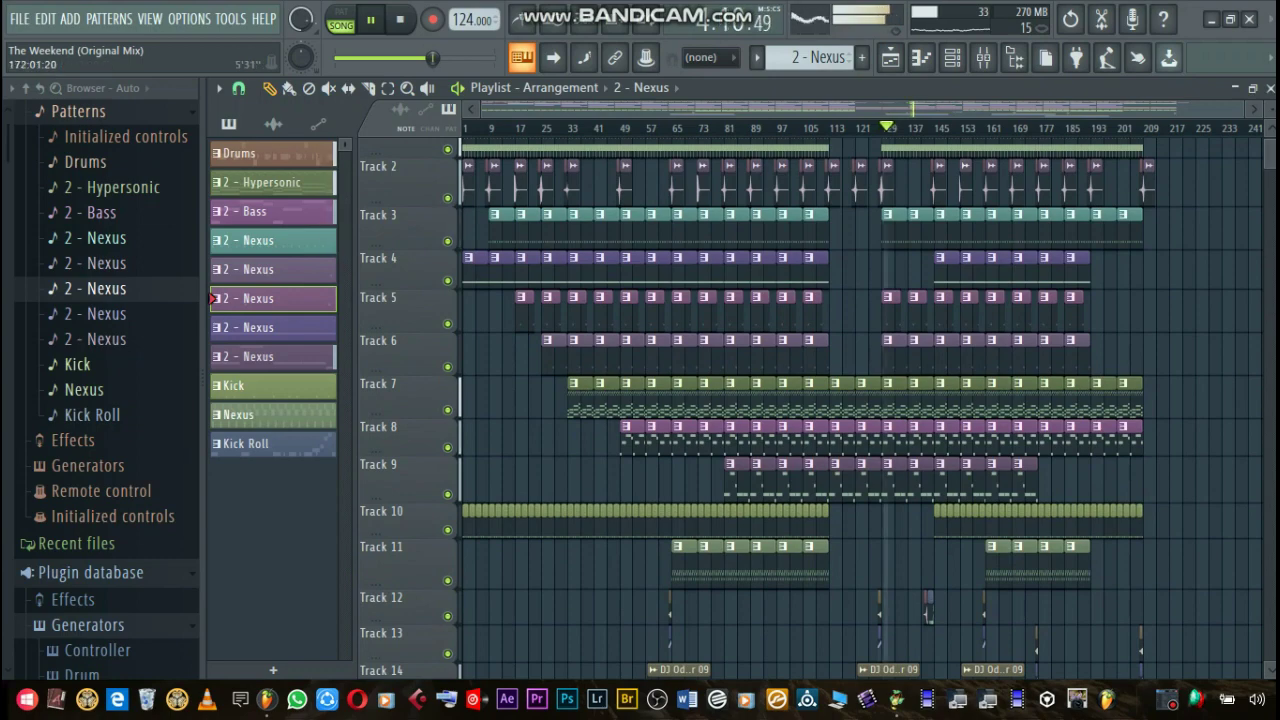
pyautogui.hscroll(5, 810, 400)
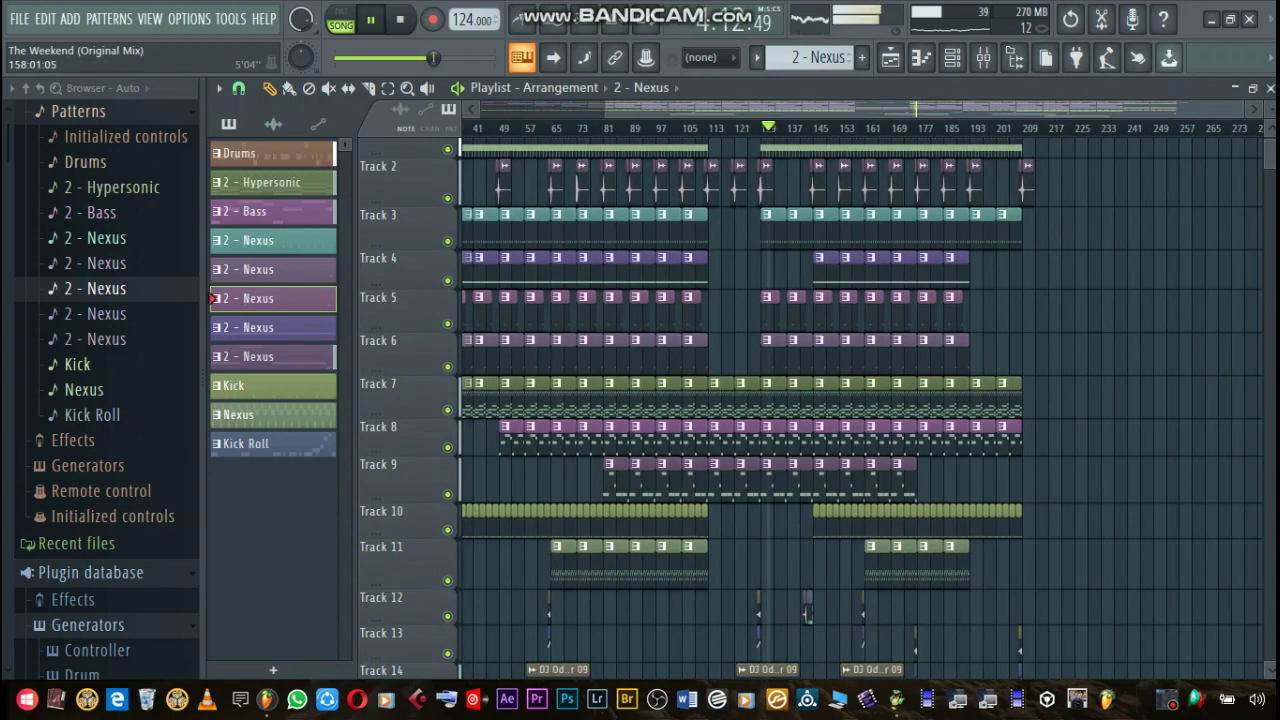
pyautogui.scroll(-5, 850, 400)
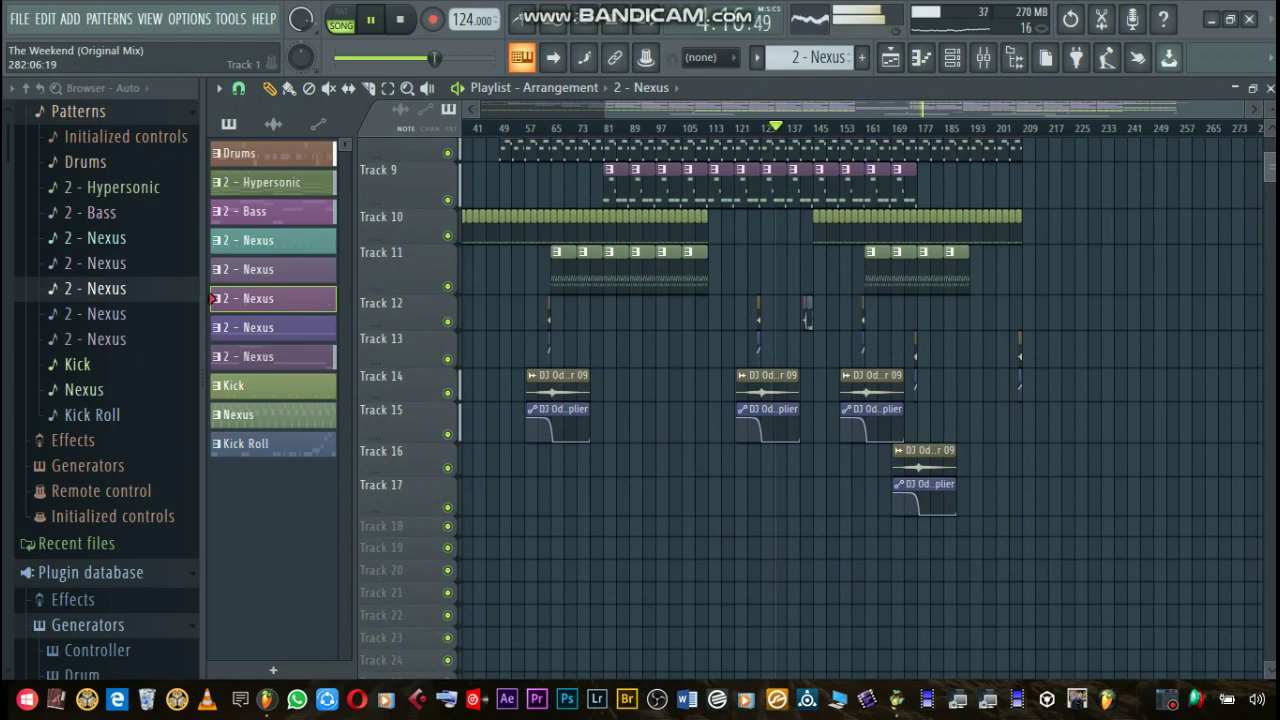
pyautogui.scroll(4, 850, 400)
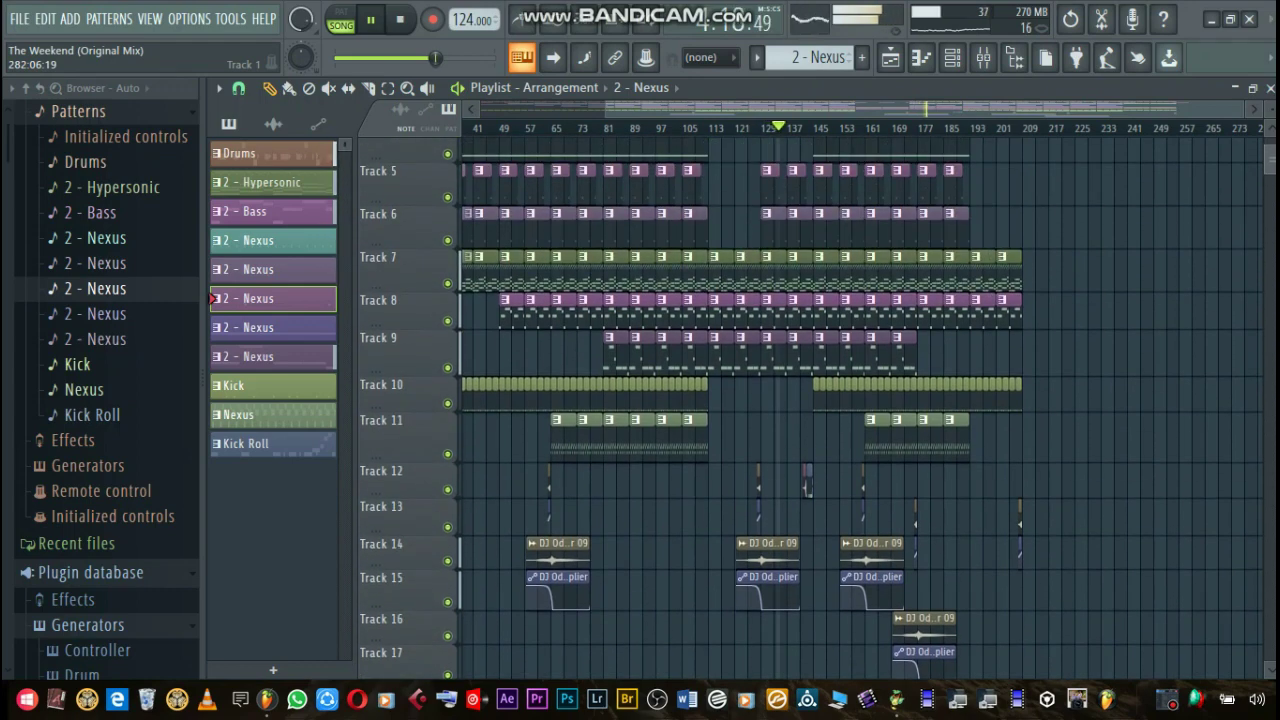
pyautogui.hscroll(2, 850, 400)
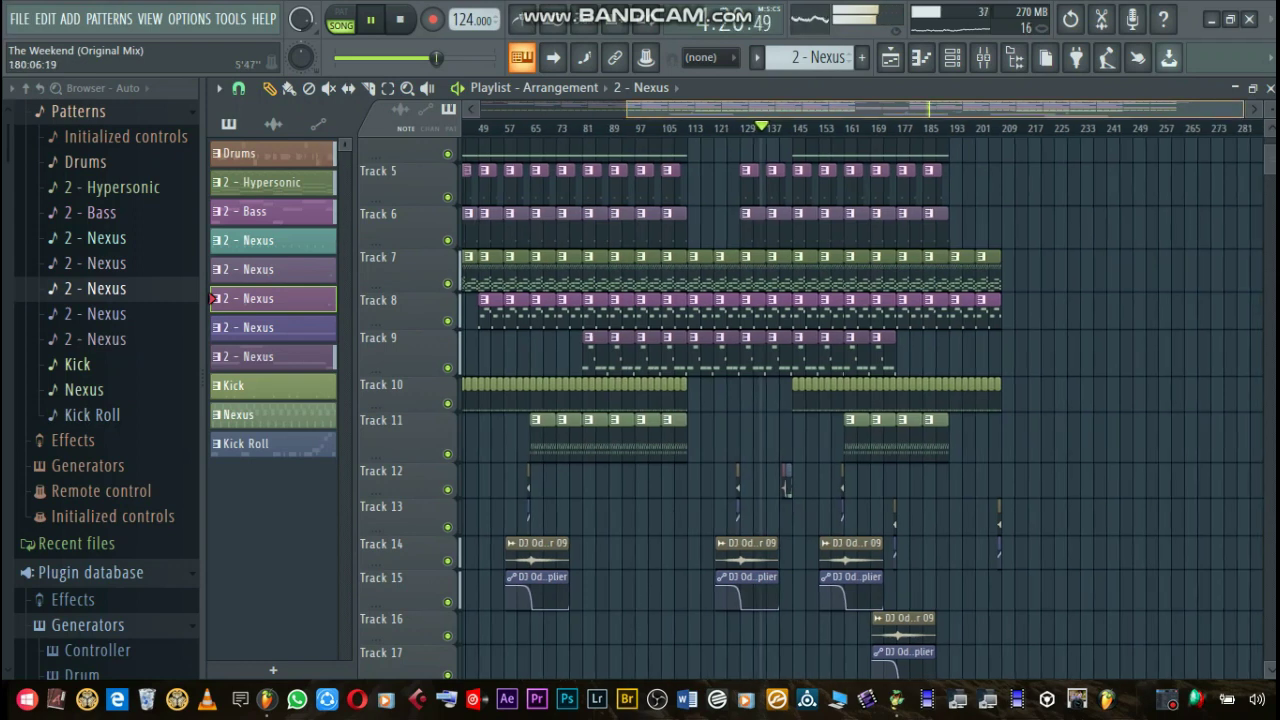
pyautogui.scroll(3, 850, 400)
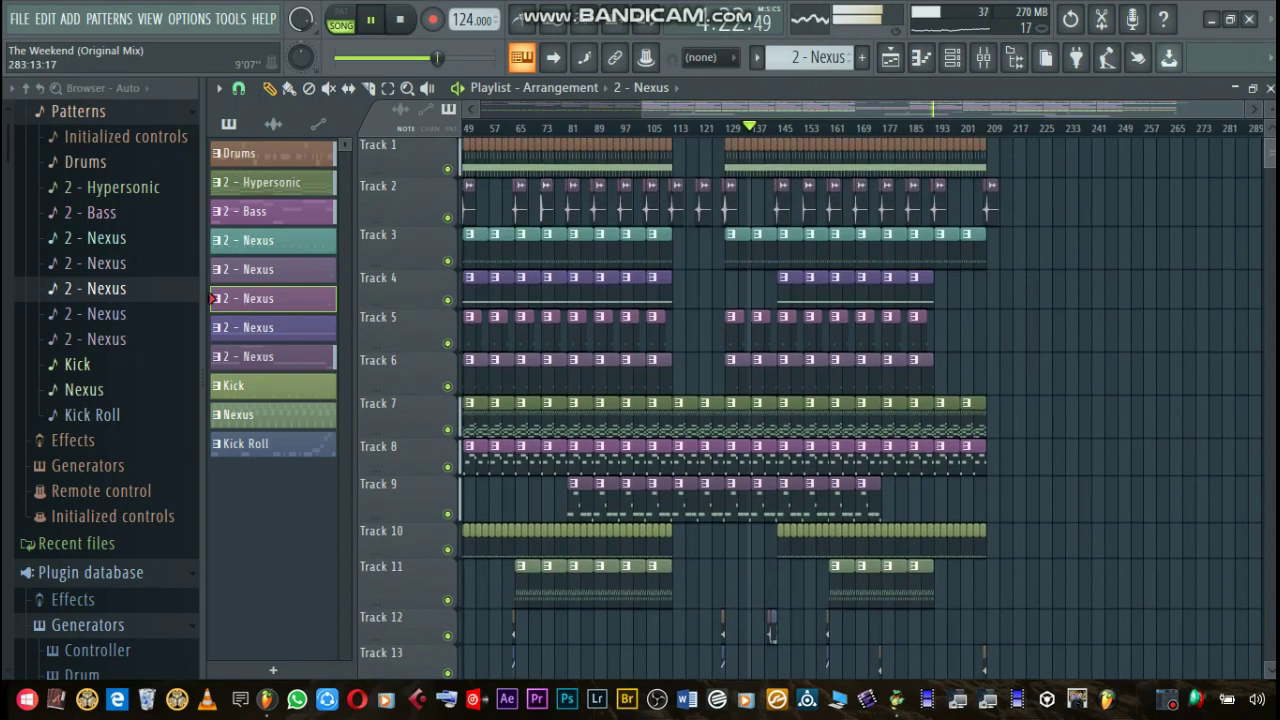
pyautogui.scroll(-2, 850, 400)
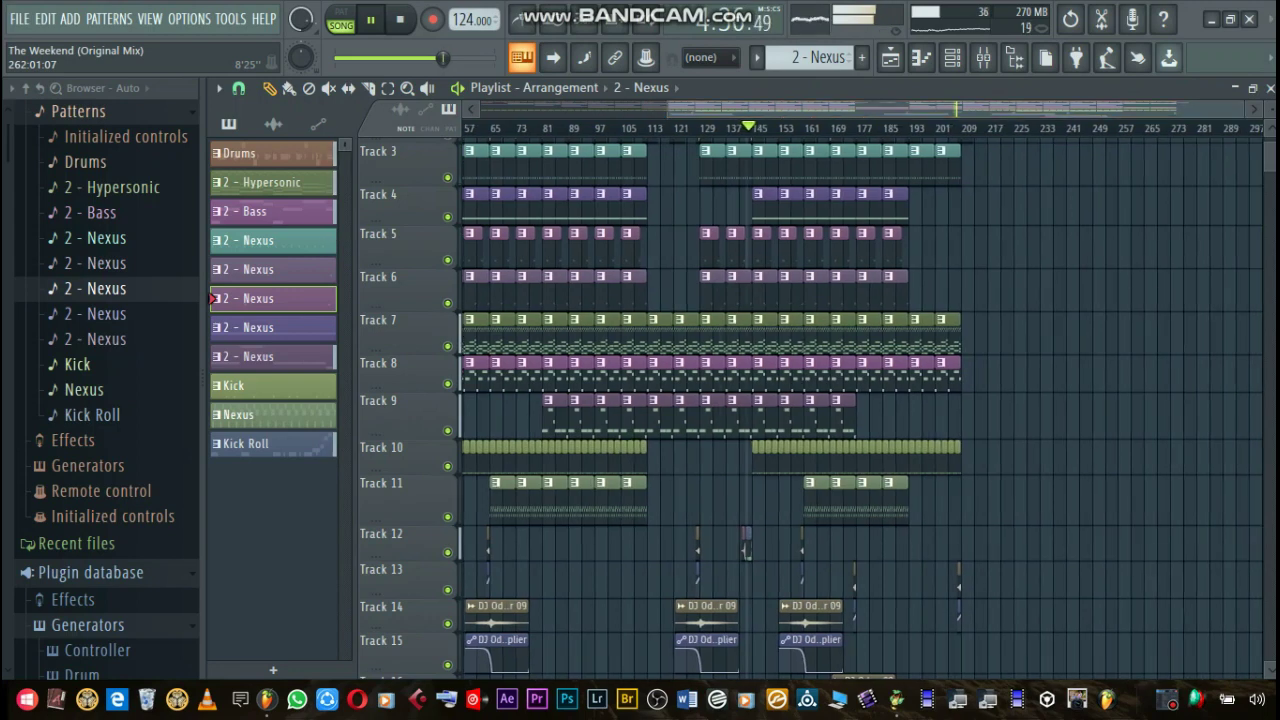
pyautogui.scroll(-1, 810, 400)
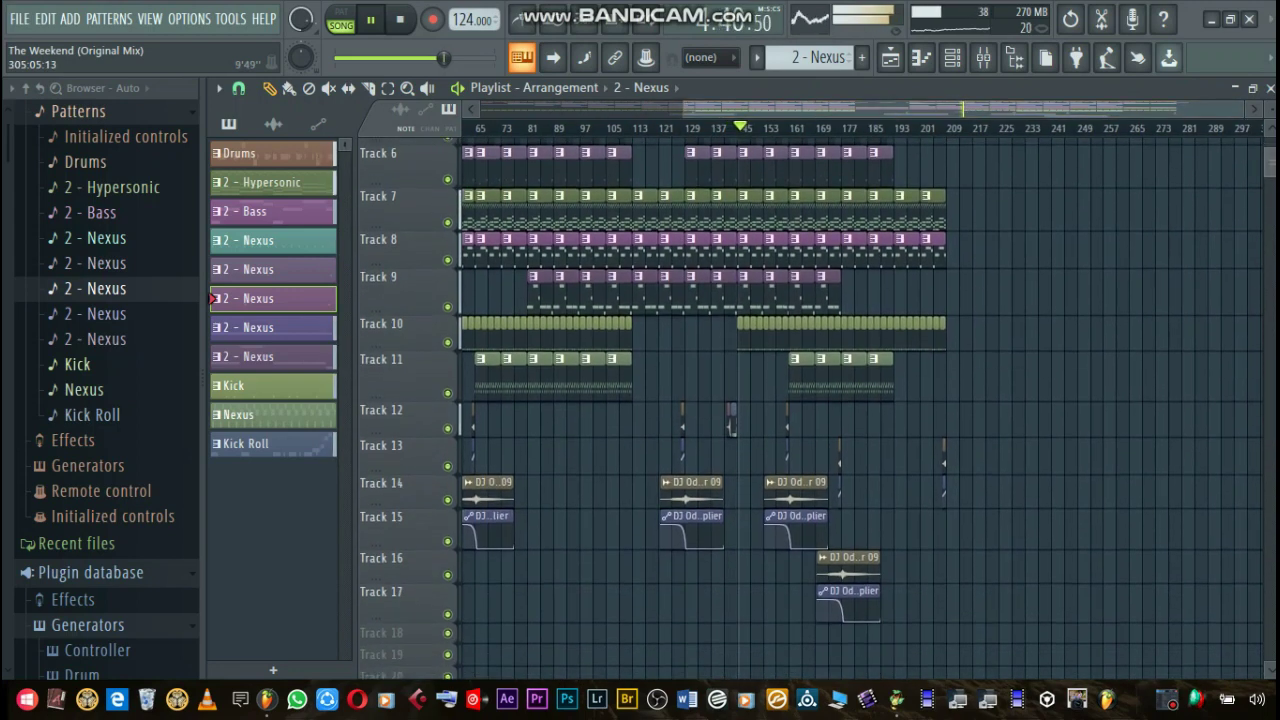
pyautogui.scroll(-1, 810, 400)
pyautogui.scroll(1, 810, 400)
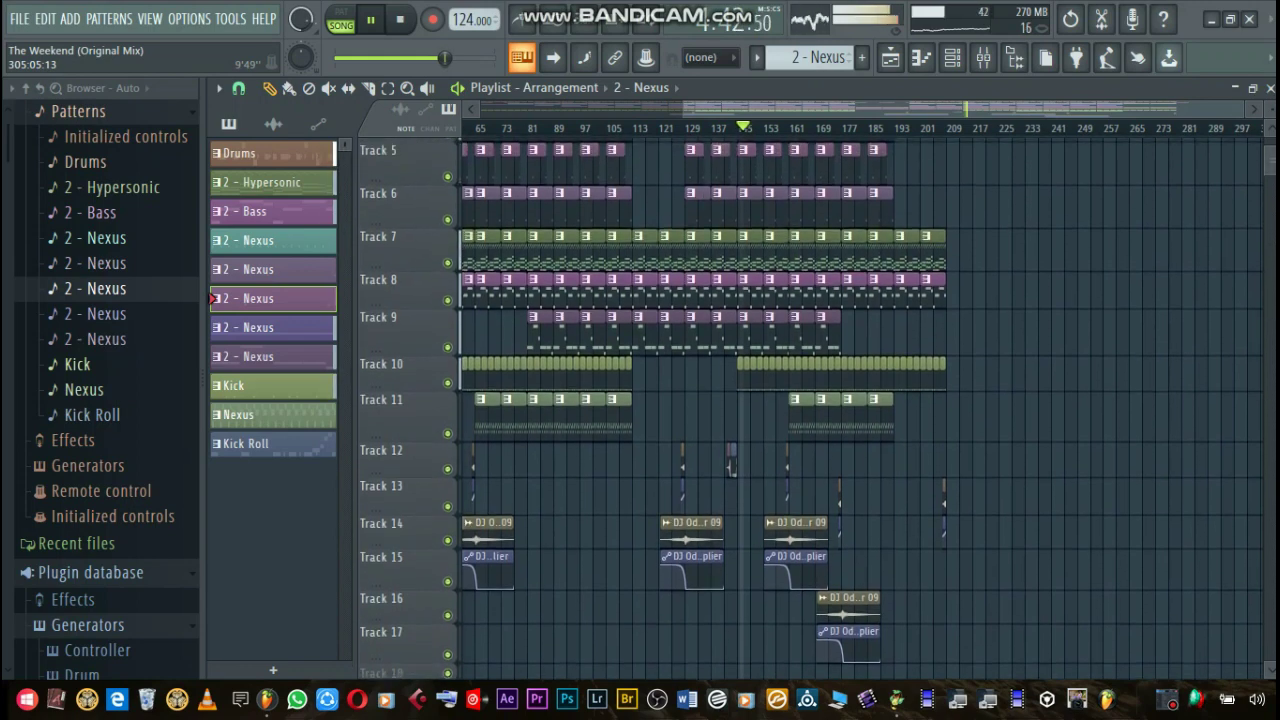
pyautogui.scroll(3, 810, 400)
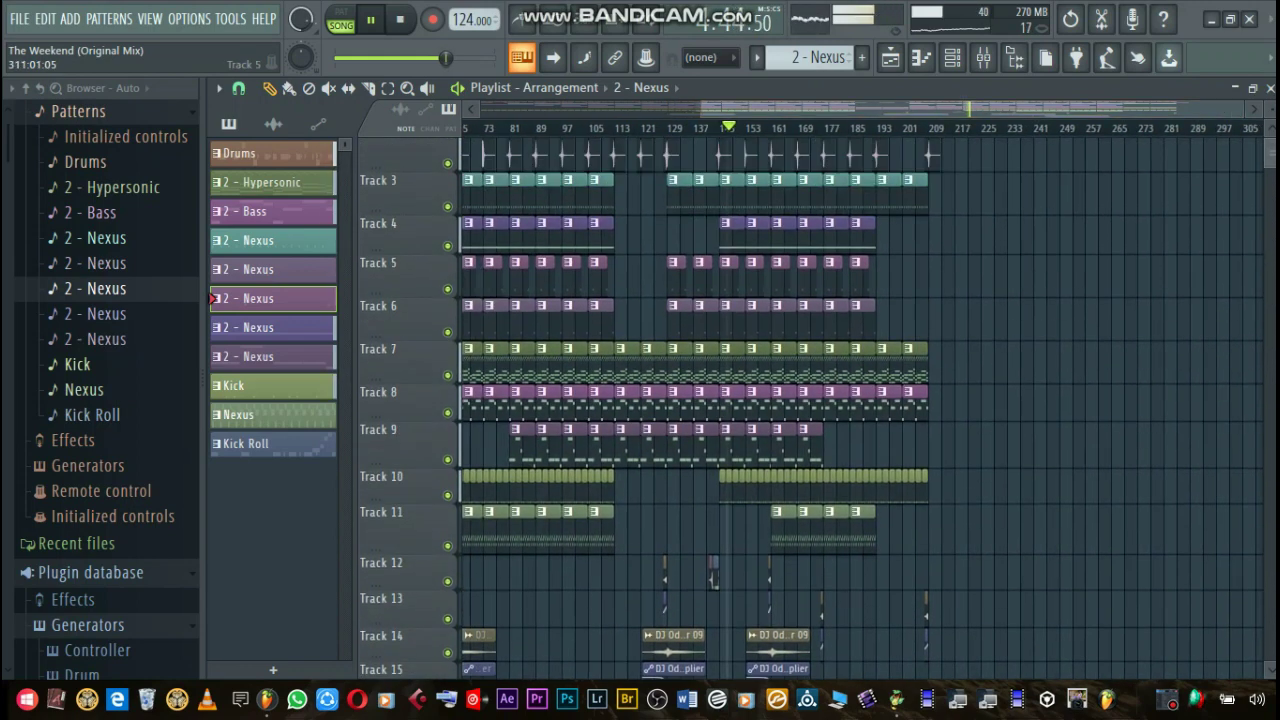
# Look over the clips on tracks 2 to 17 in the playlist's second half, from about bar 73 onward.
pyautogui.scroll(-4, 810, 400)
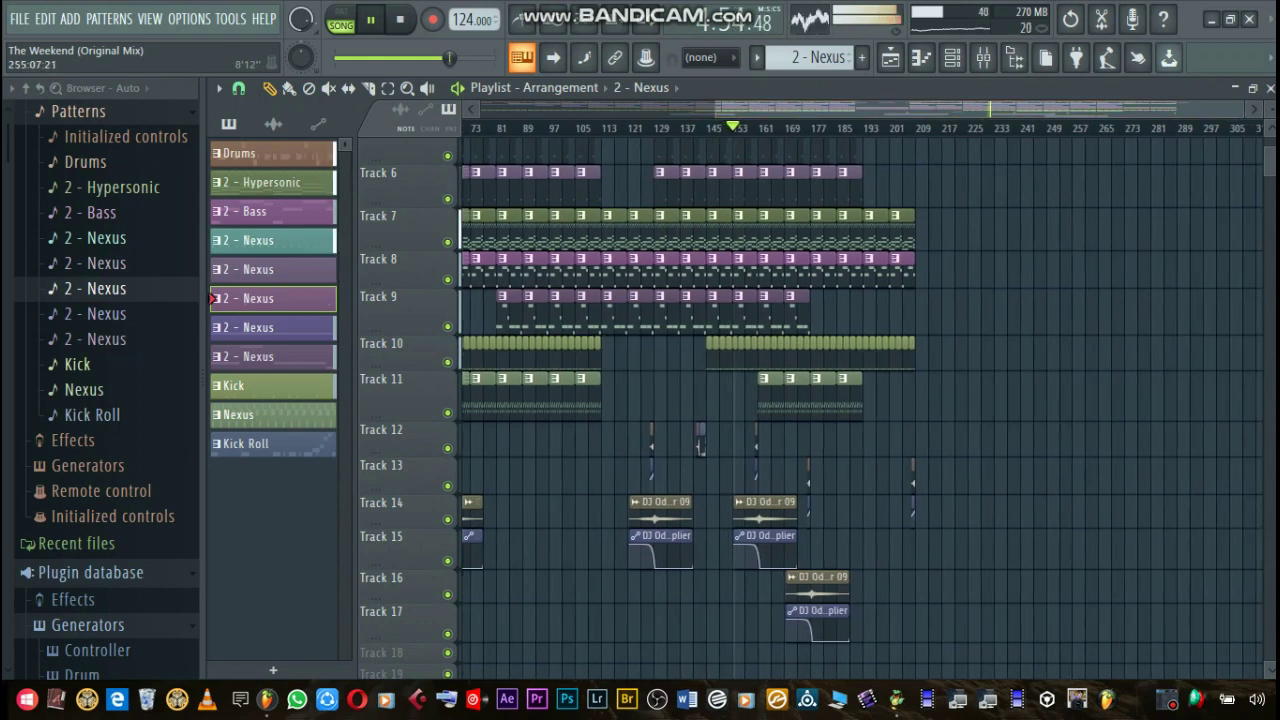
pyautogui.scroll(5, 810, 400)
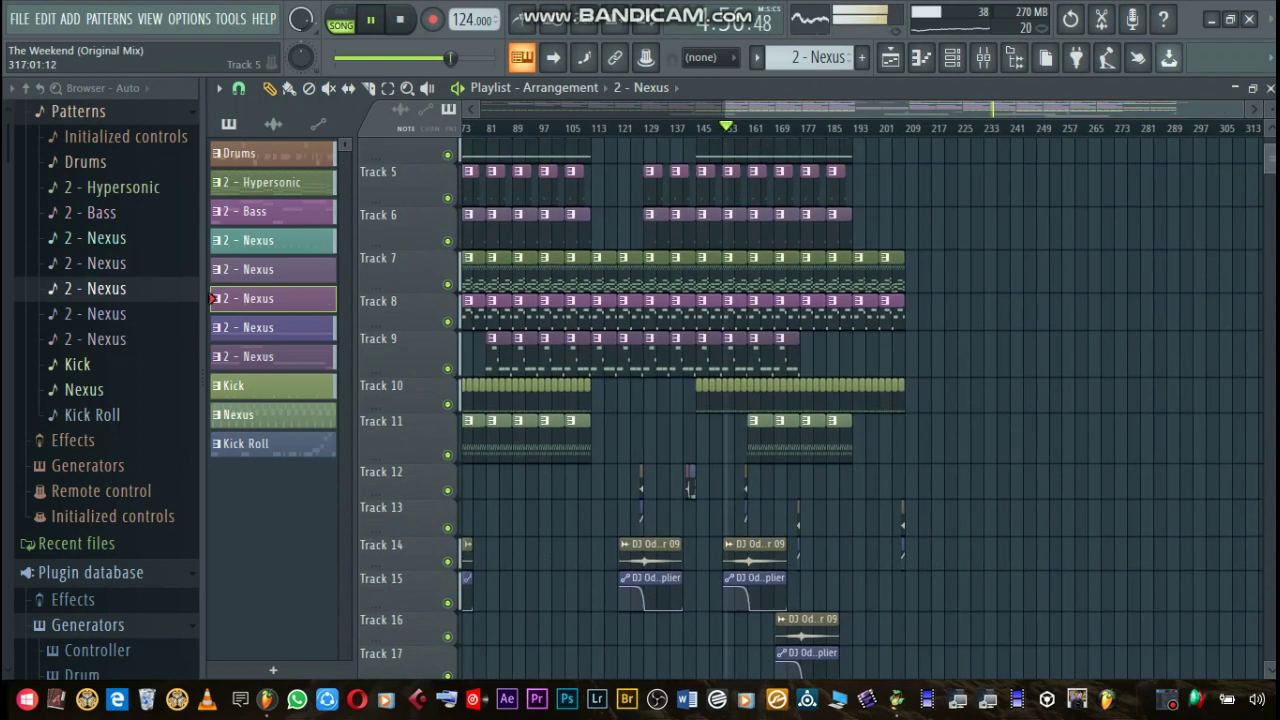
pyautogui.scroll(-5, 810, 400)
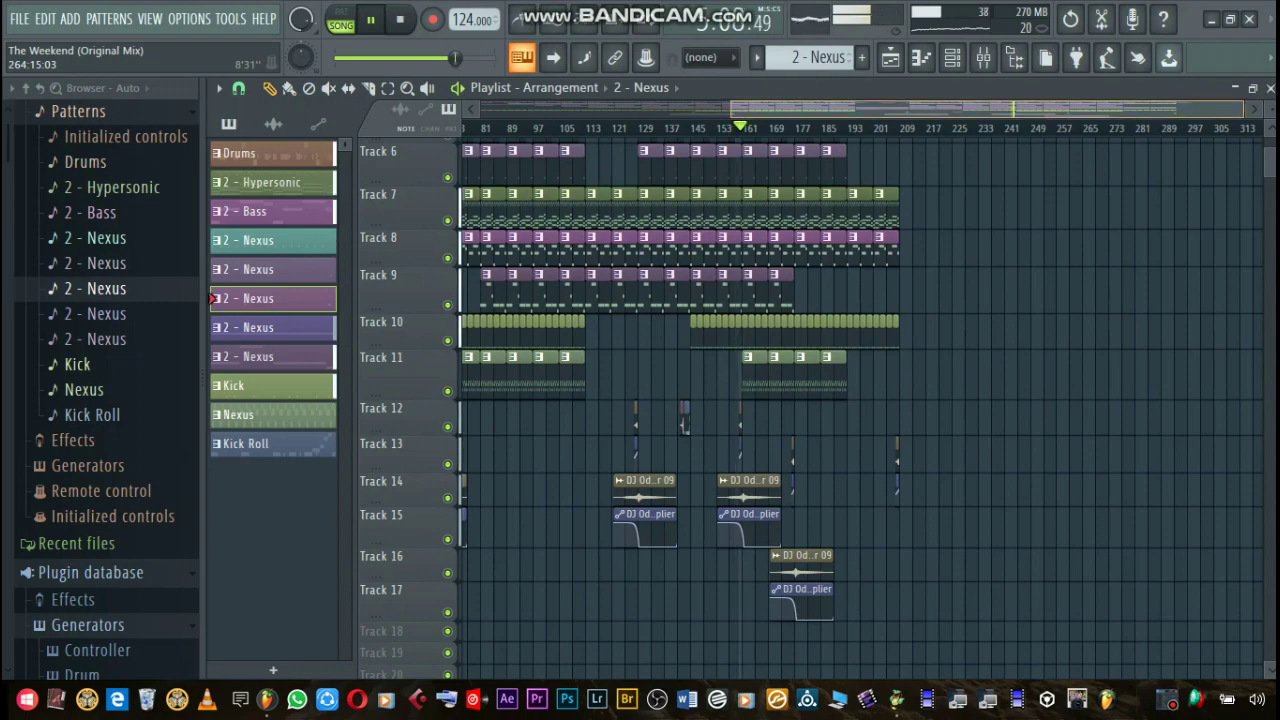
pyautogui.scroll(5, 810, 400)
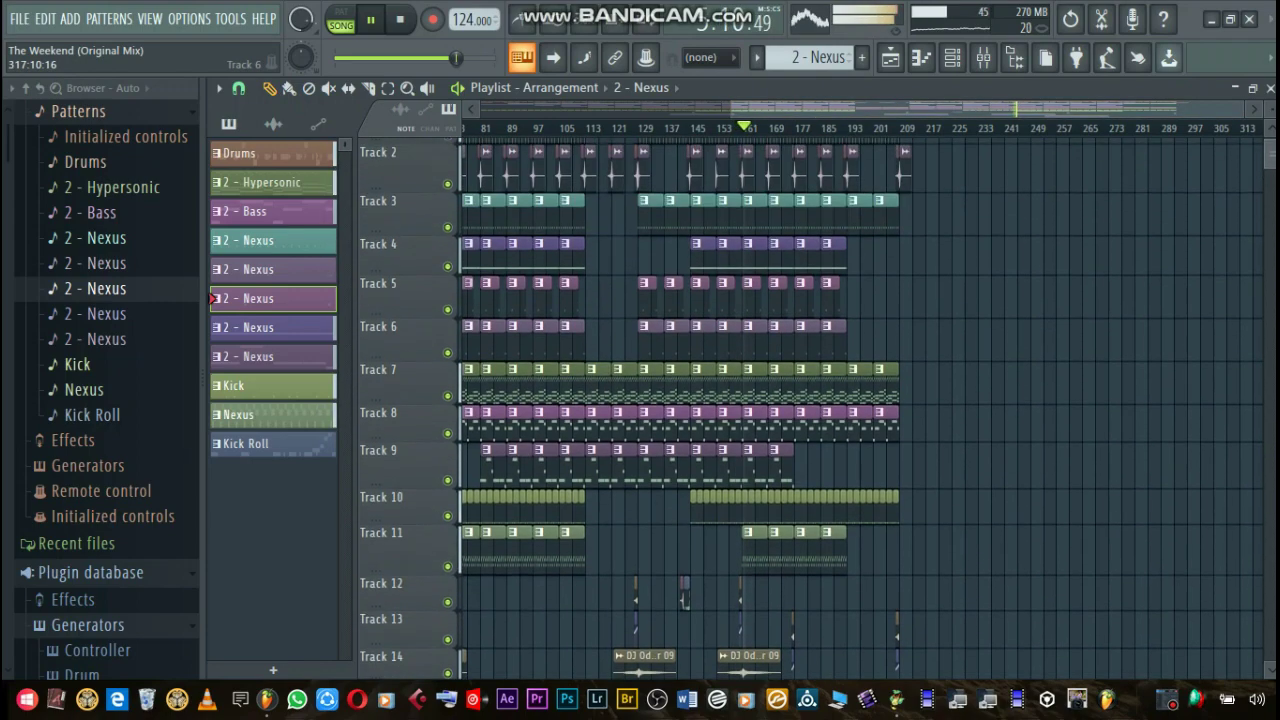
# Open the mixer, show the mixer presets in the browser, and inspect the effect slots of Insert 1.
pyautogui.click(983, 57)
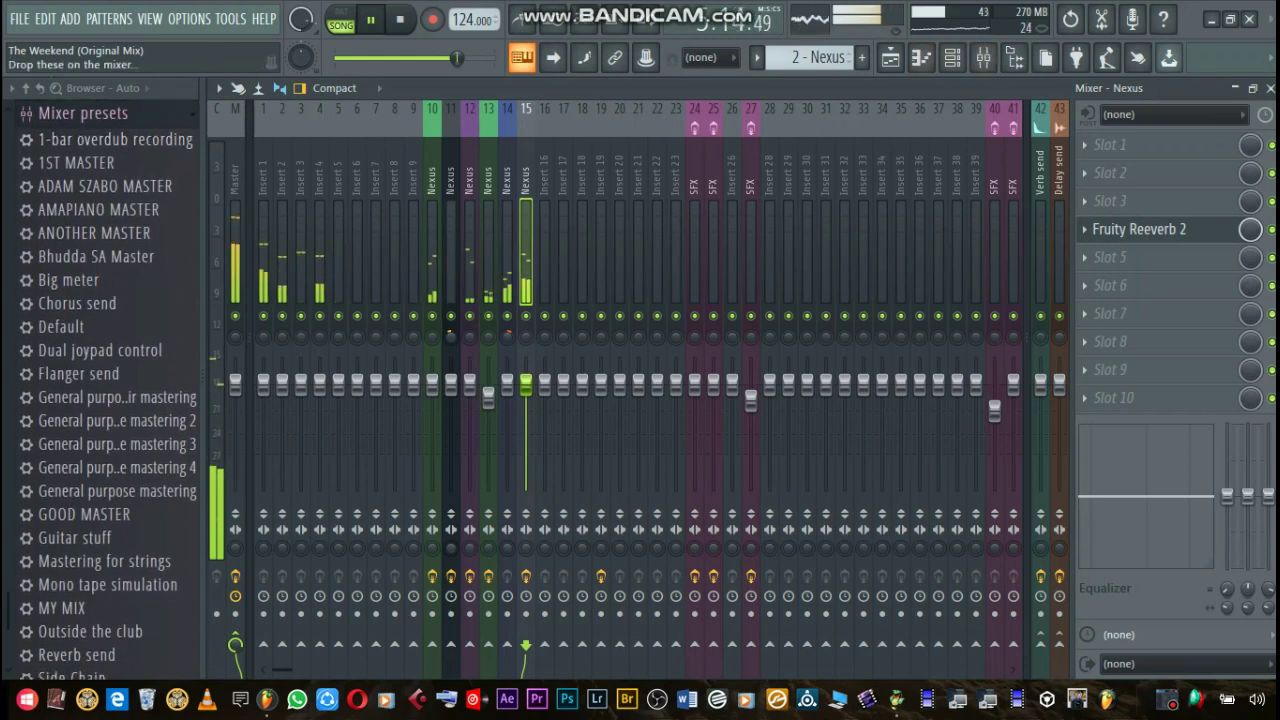
pyautogui.click(83, 113)
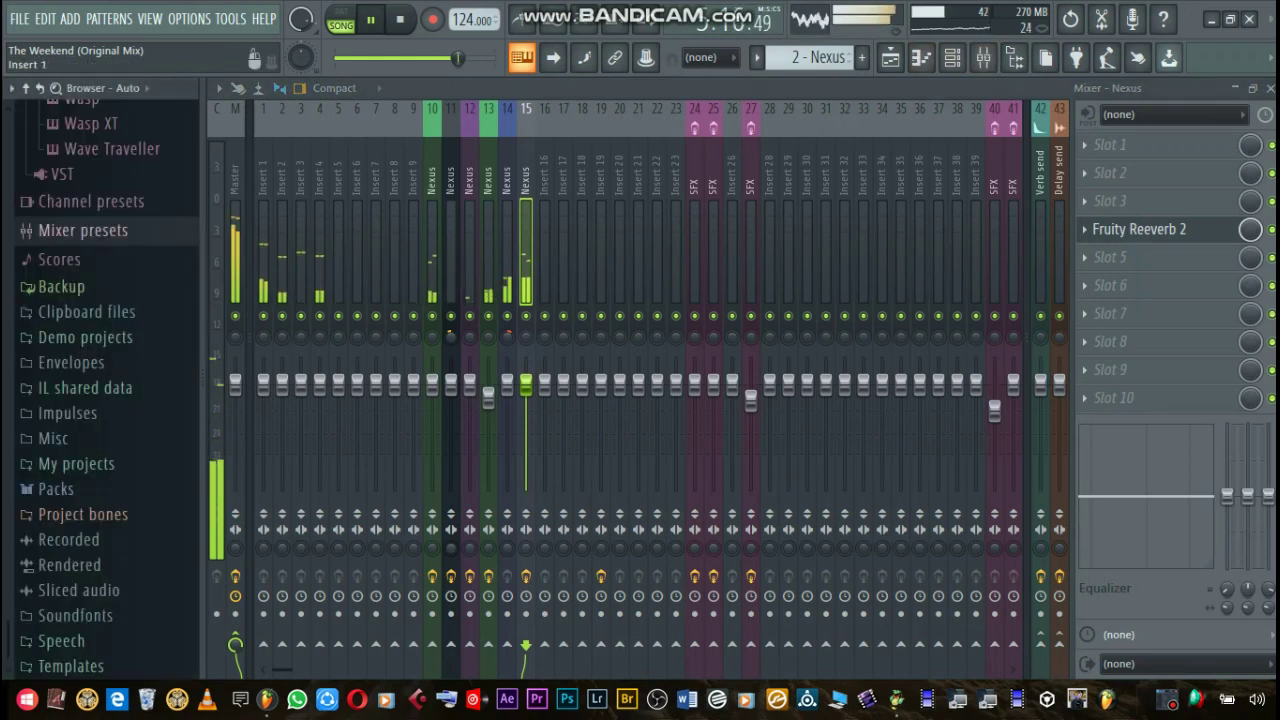
pyautogui.click(83, 230)
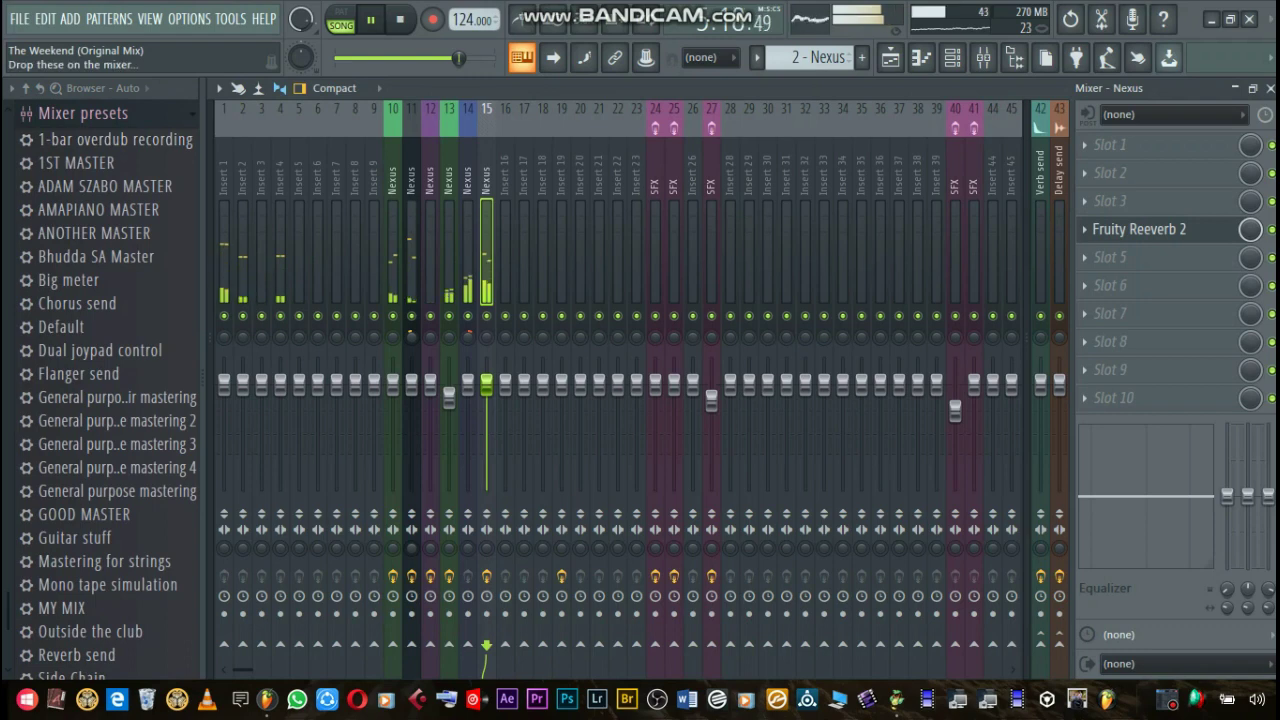
pyautogui.click(224, 250)
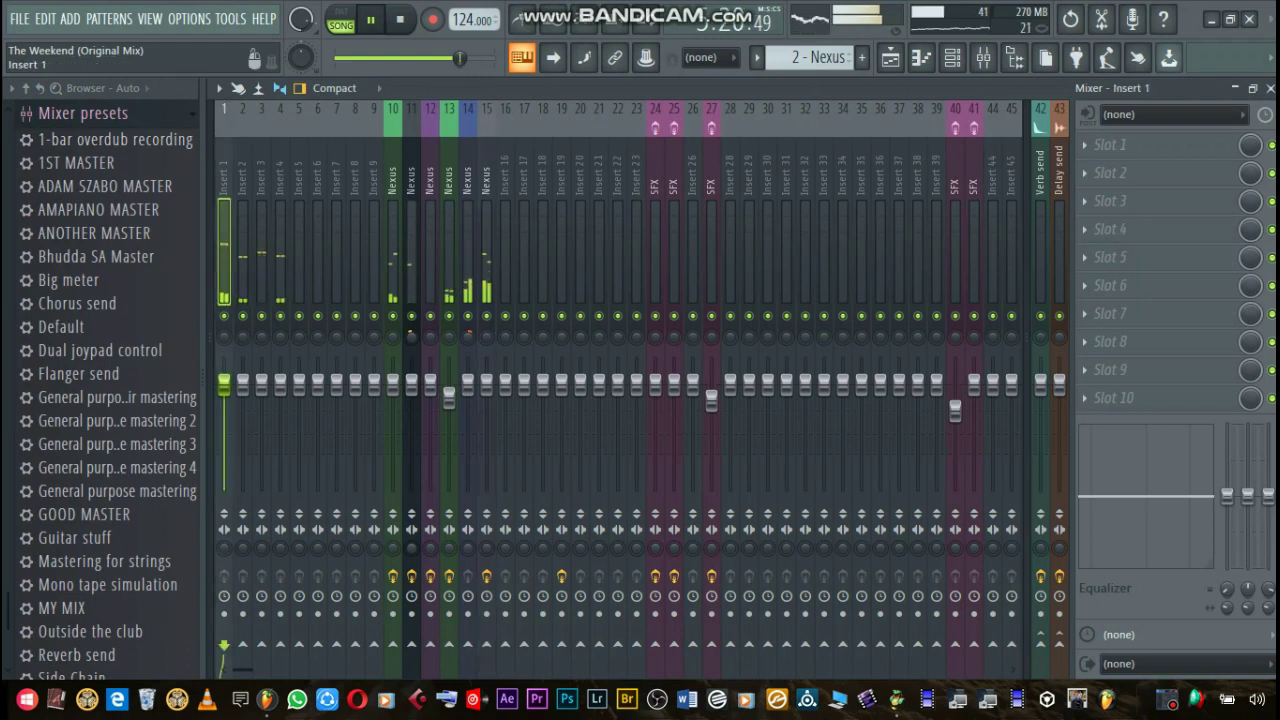
pyautogui.click(83, 112)
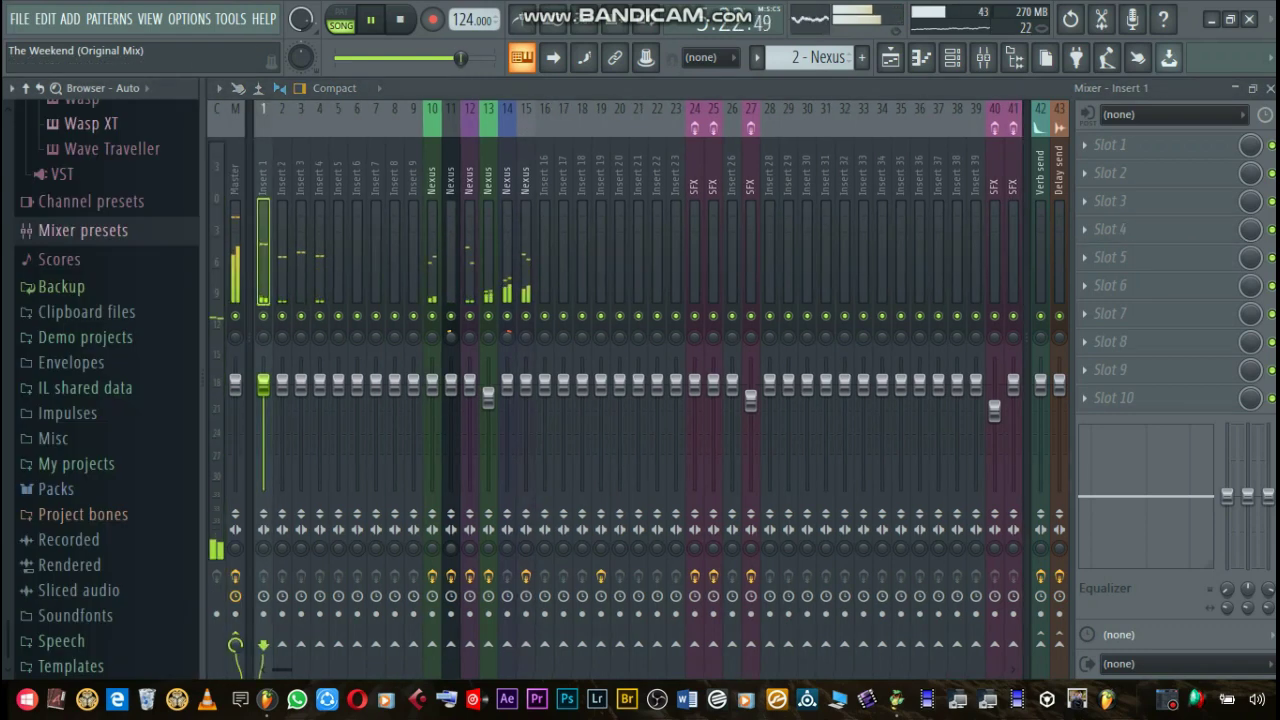
pyautogui.click(83, 230)
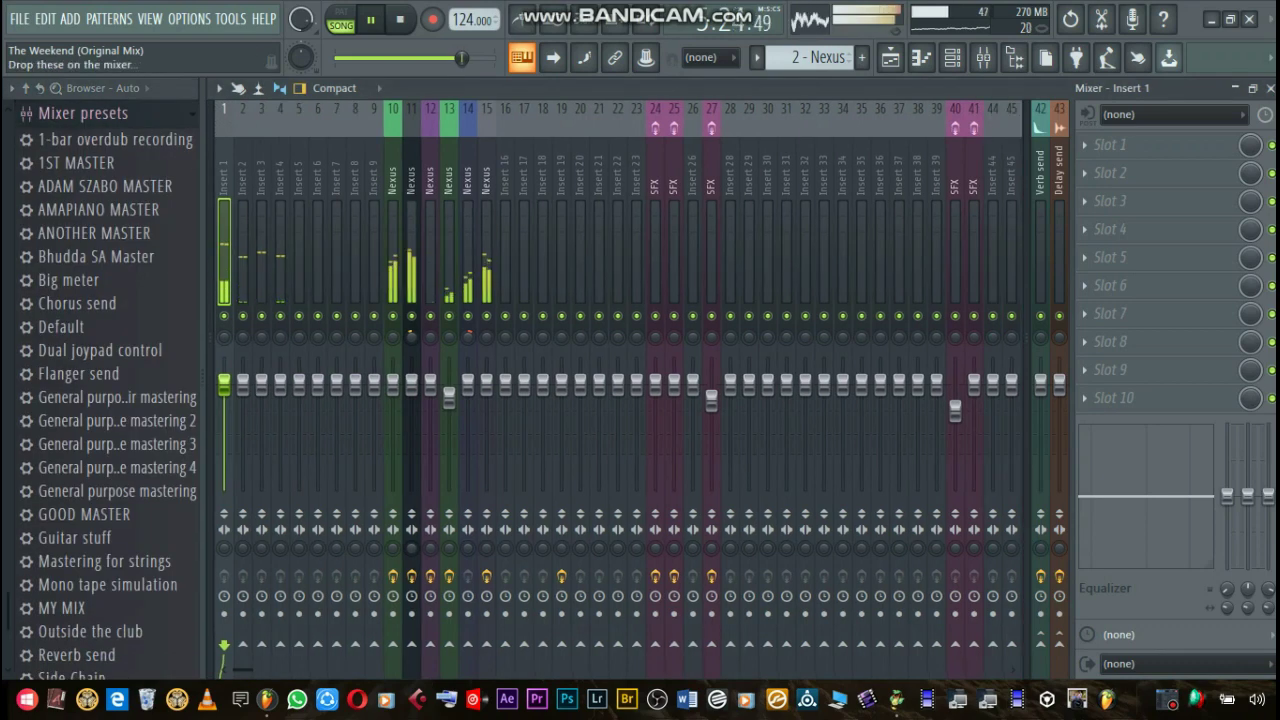
pyautogui.click(83, 112)
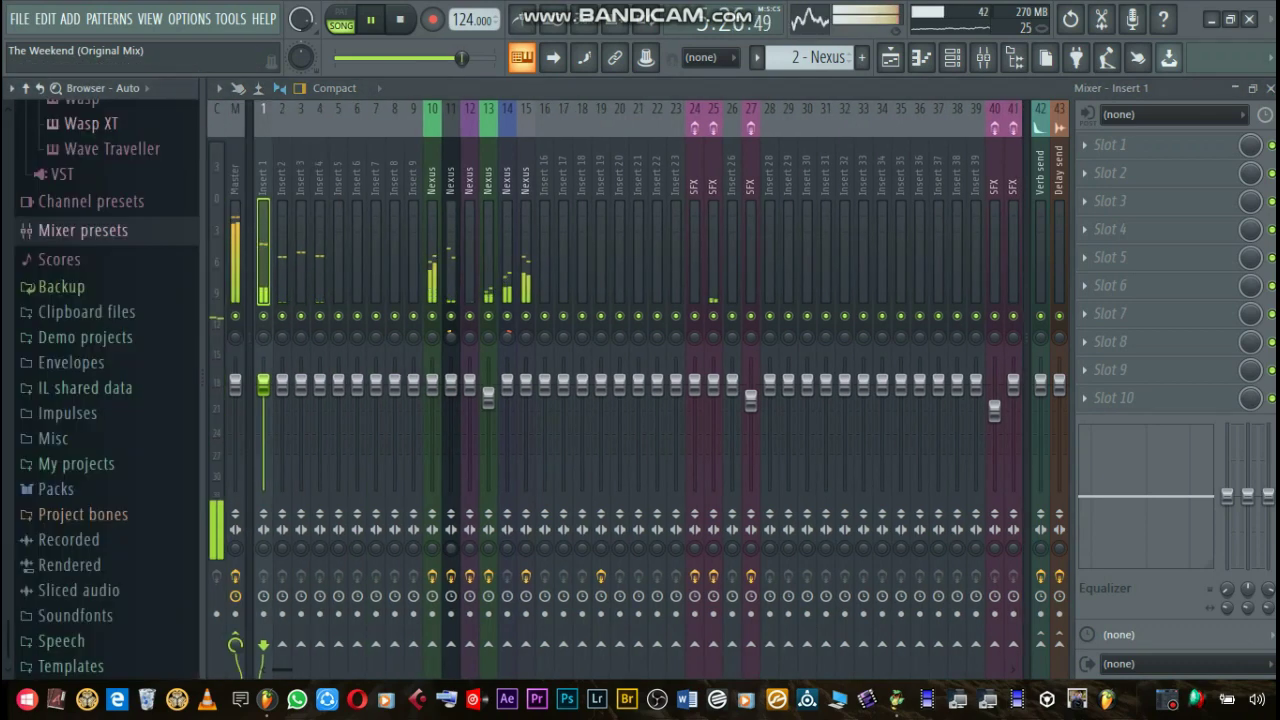
# Select the Master track in the mixer and examine its effect chain during song playback.
pyautogui.click(235, 250)
pyautogui.click(83, 230)
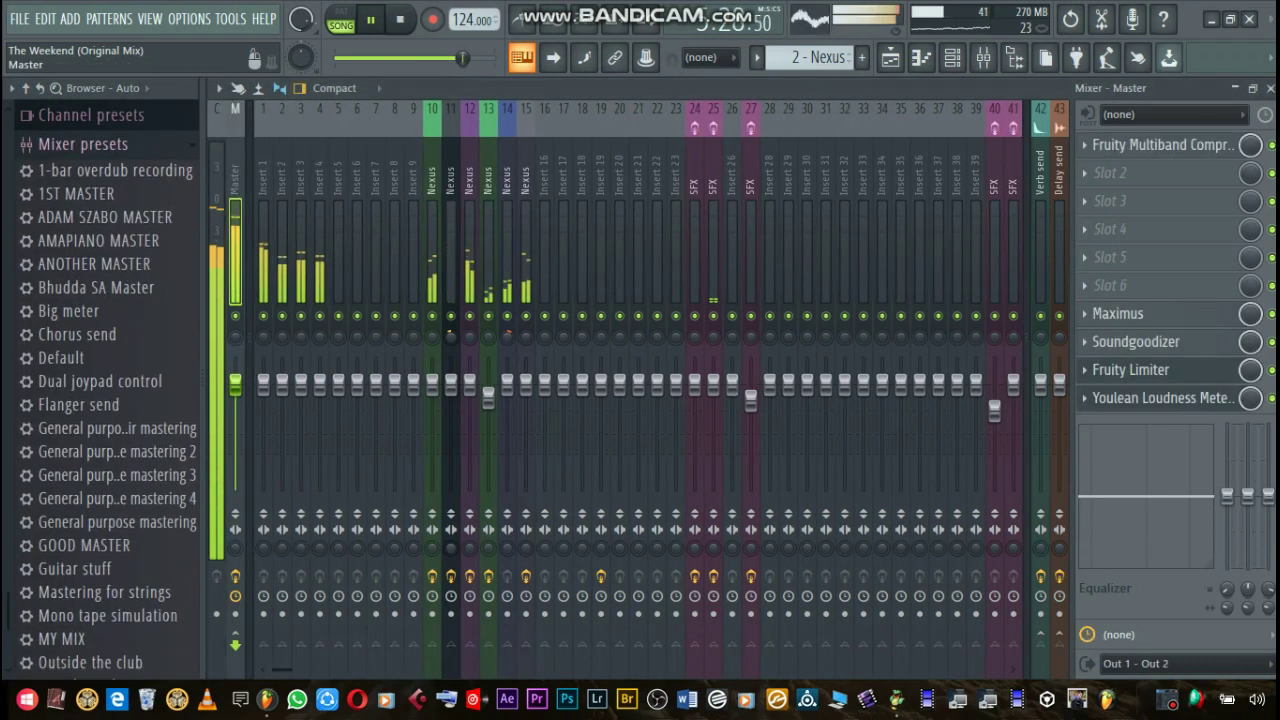
pyautogui.scroll(-1, 107, 400)
pyautogui.click(83, 108)
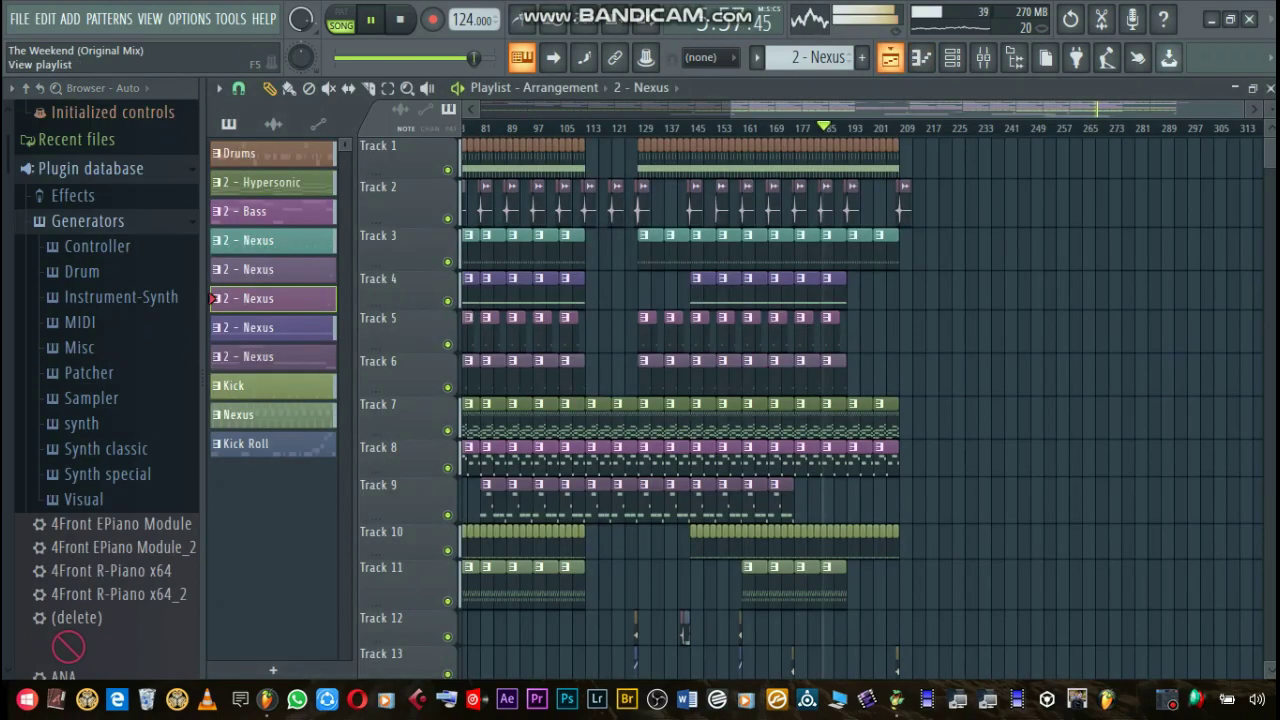
# Return to the playlist and review the full arrangement from bar 1 to the end of the song across all tracks.
pyautogui.click(890, 57)
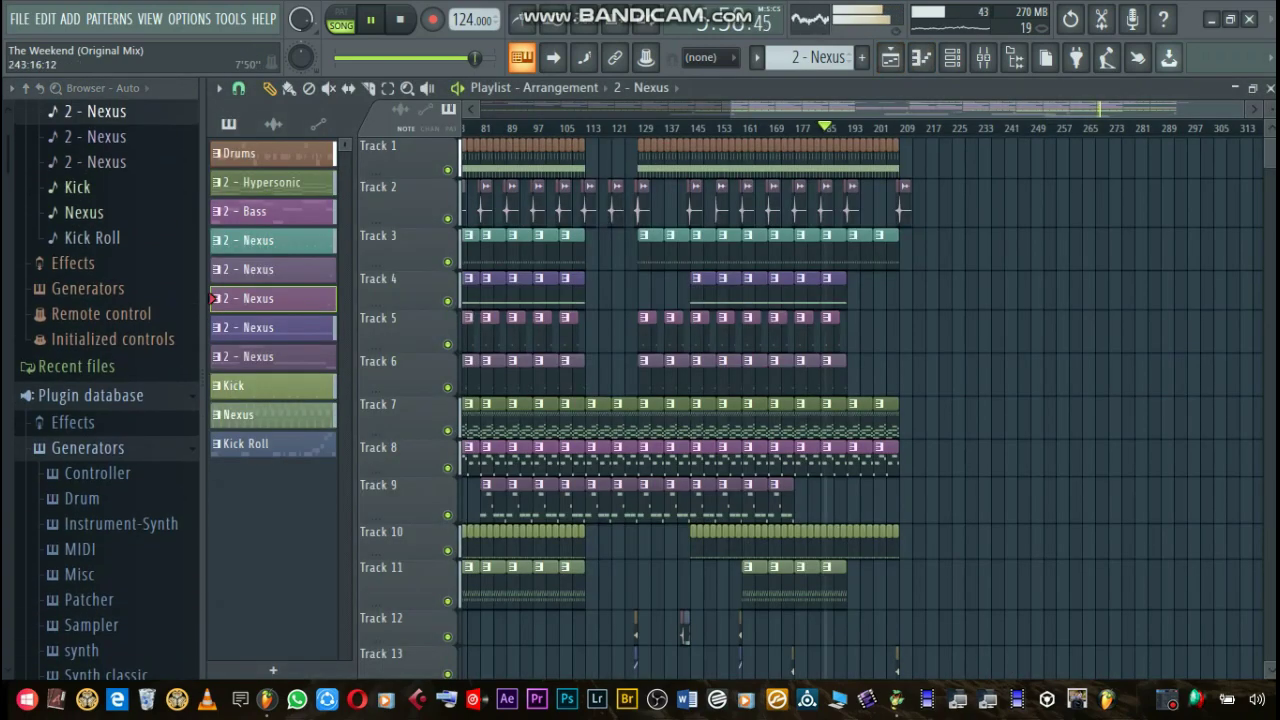
pyautogui.hscroll(-6, 810, 400)
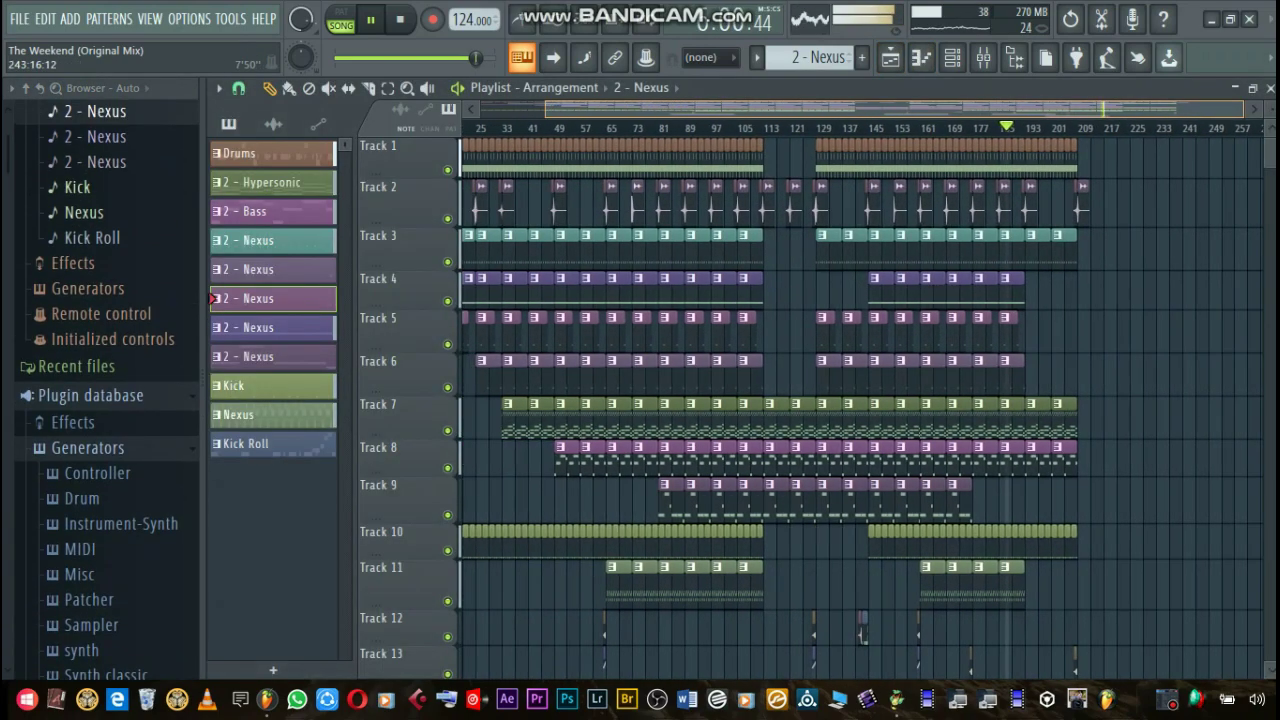
pyautogui.hscroll(-3, 810, 400)
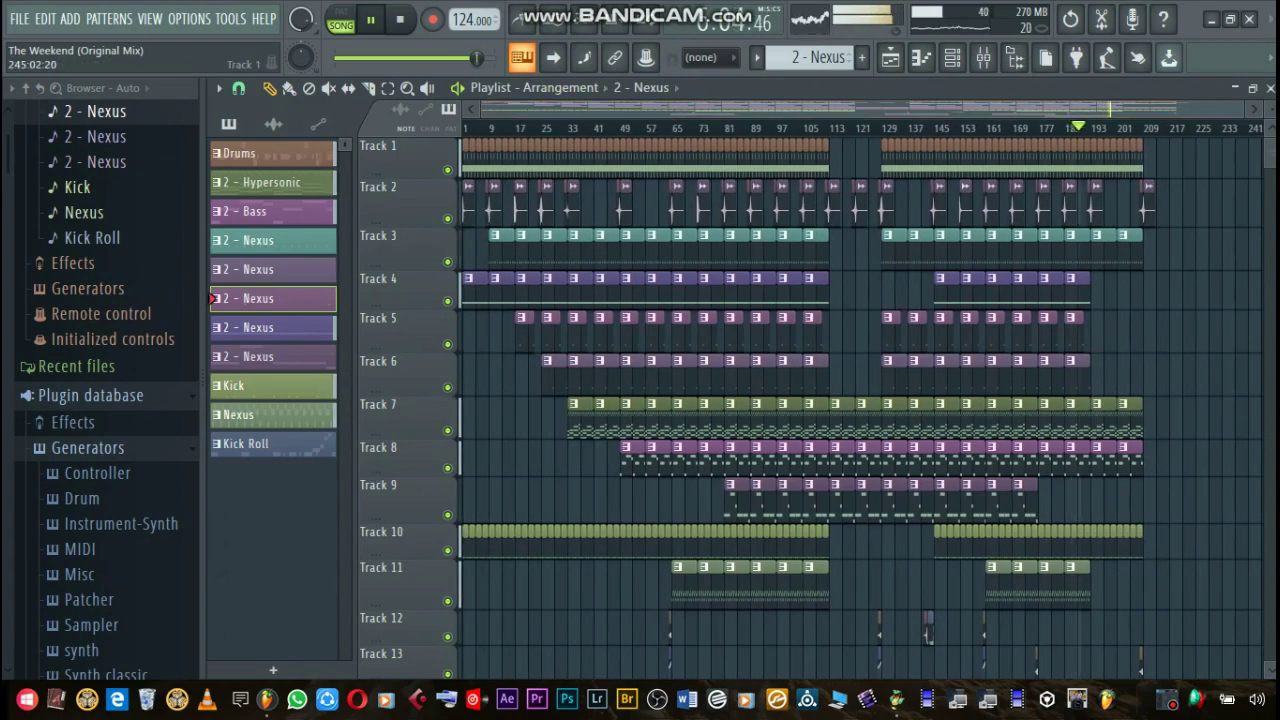
pyautogui.scroll(-5, 810, 400)
pyautogui.scroll(5, 810, 400)
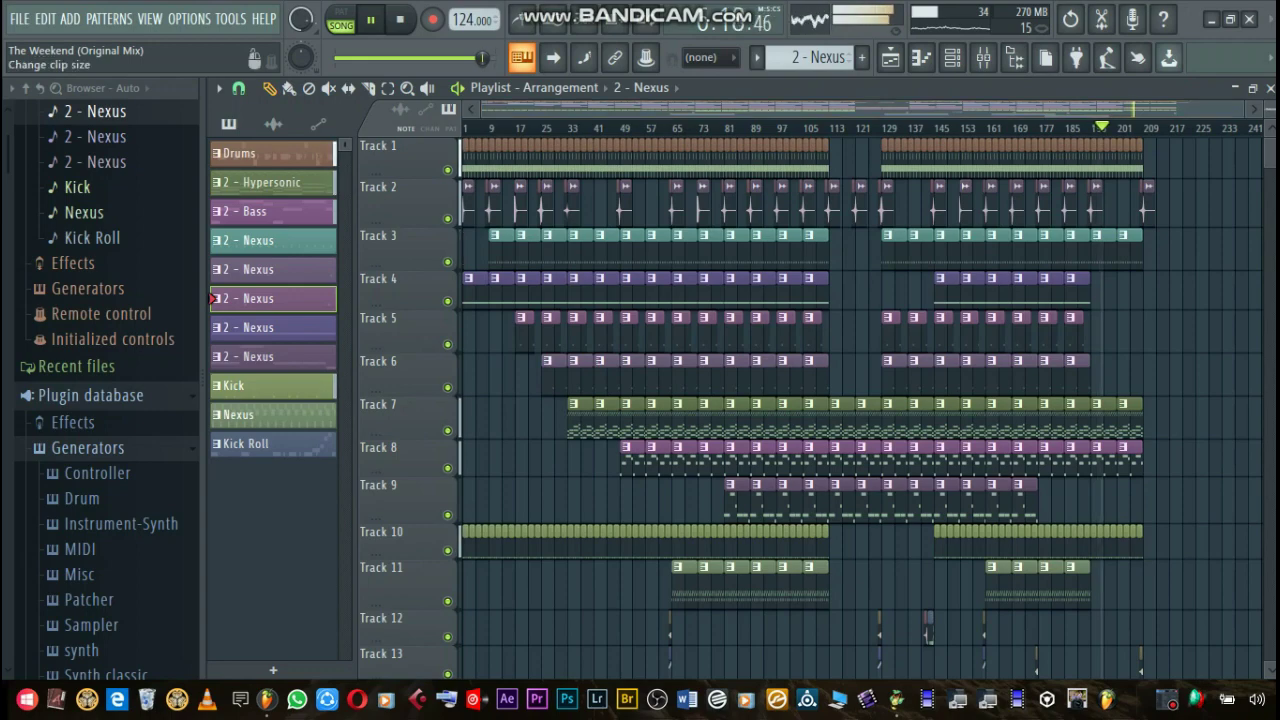
pyautogui.scroll(-6, 800, 400)
pyautogui.scroll(6, 800, 400)
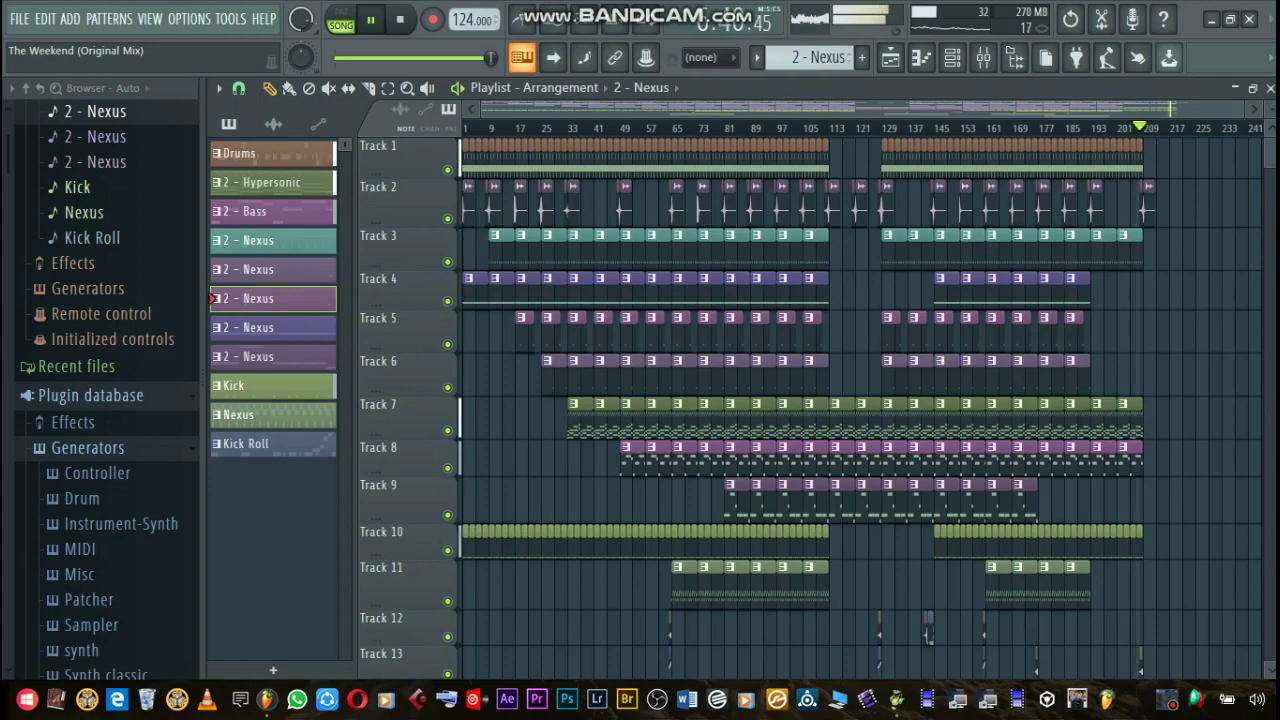
# Switch to the Bandicam recorder window.
pyautogui.click(1167, 699)
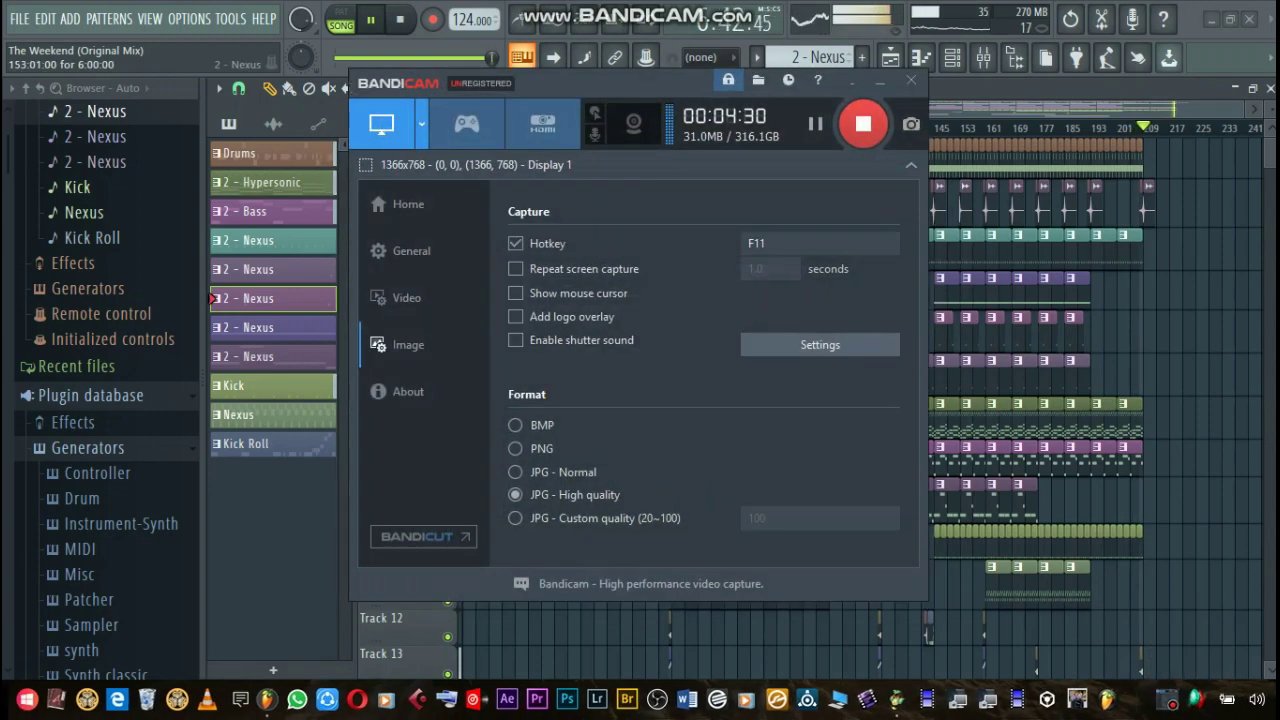